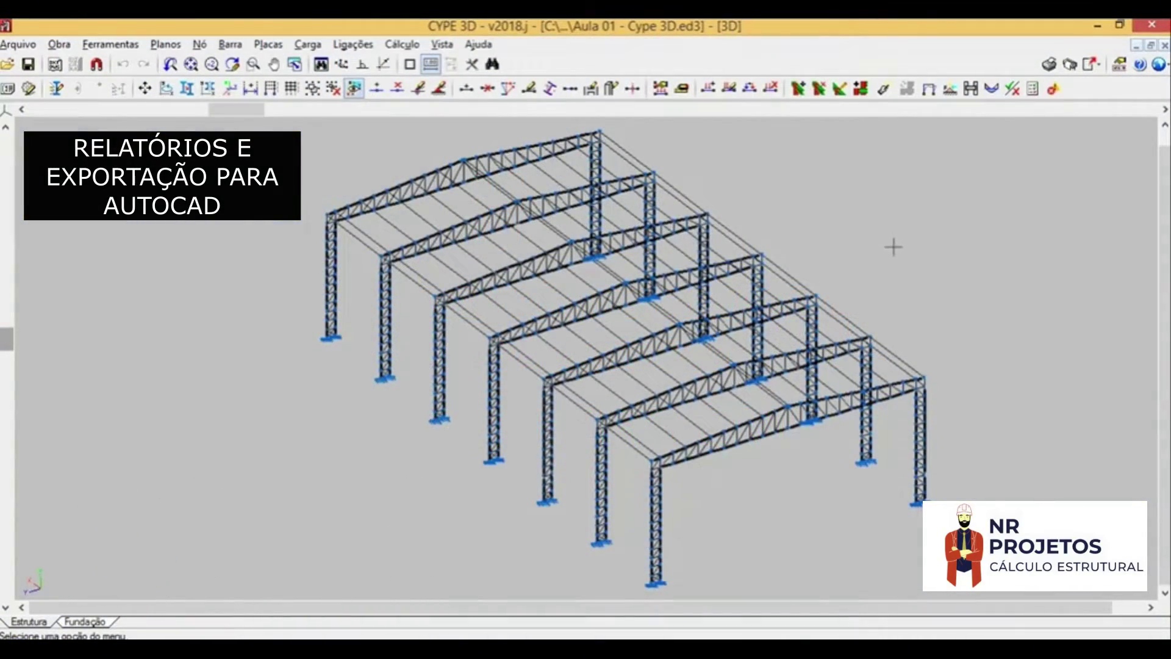
Step: Generate a 3D render of the complete steel structure and orbit it
middle_drag(893, 247, 877, 247)
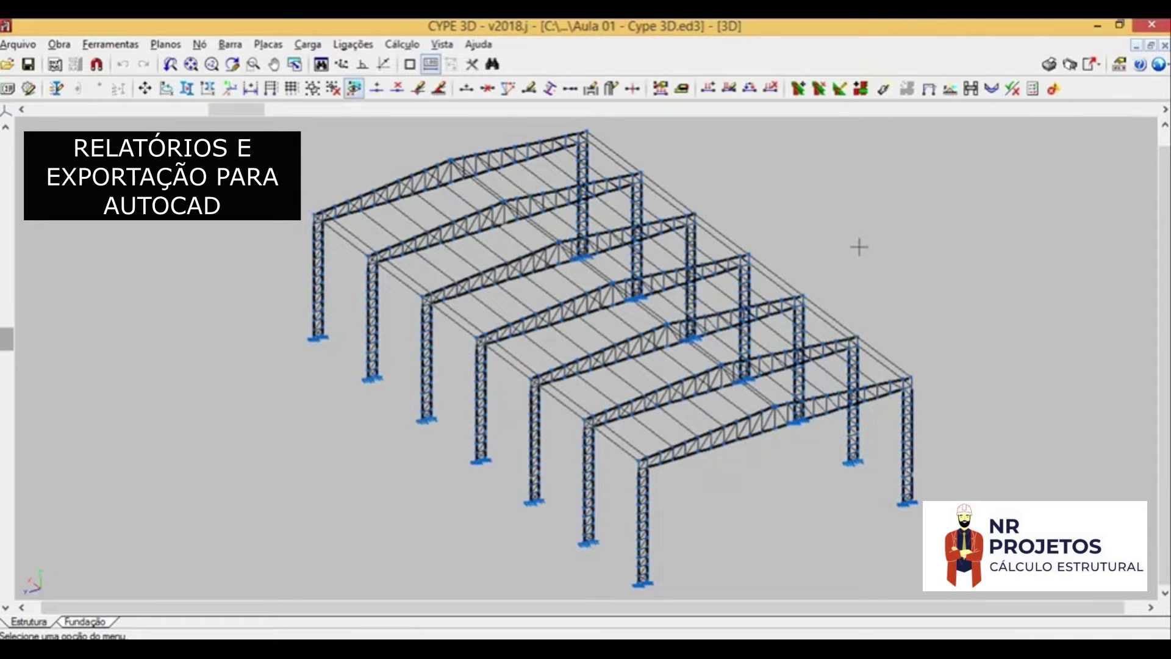
click(111, 44)
mouse_move(136, 423)
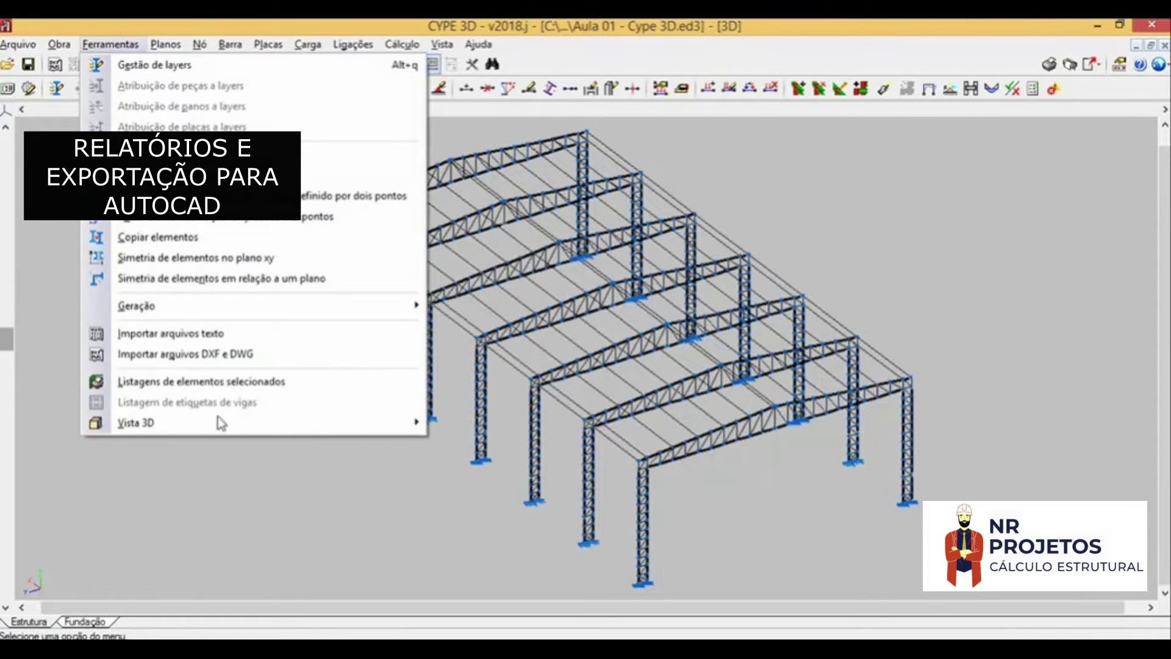
click(482, 422)
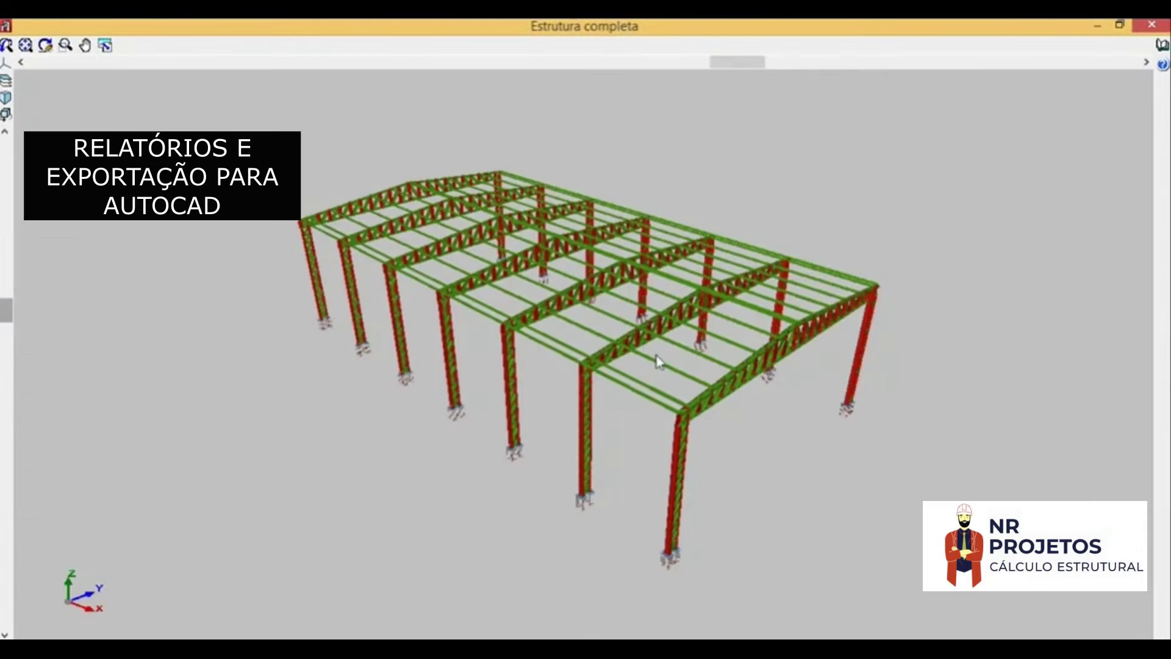
mouse_move(576, 320)
mouse_down()
mouse_move(537, 345)
mouse_move(486, 343)
mouse_move(592, 389)
mouse_up()
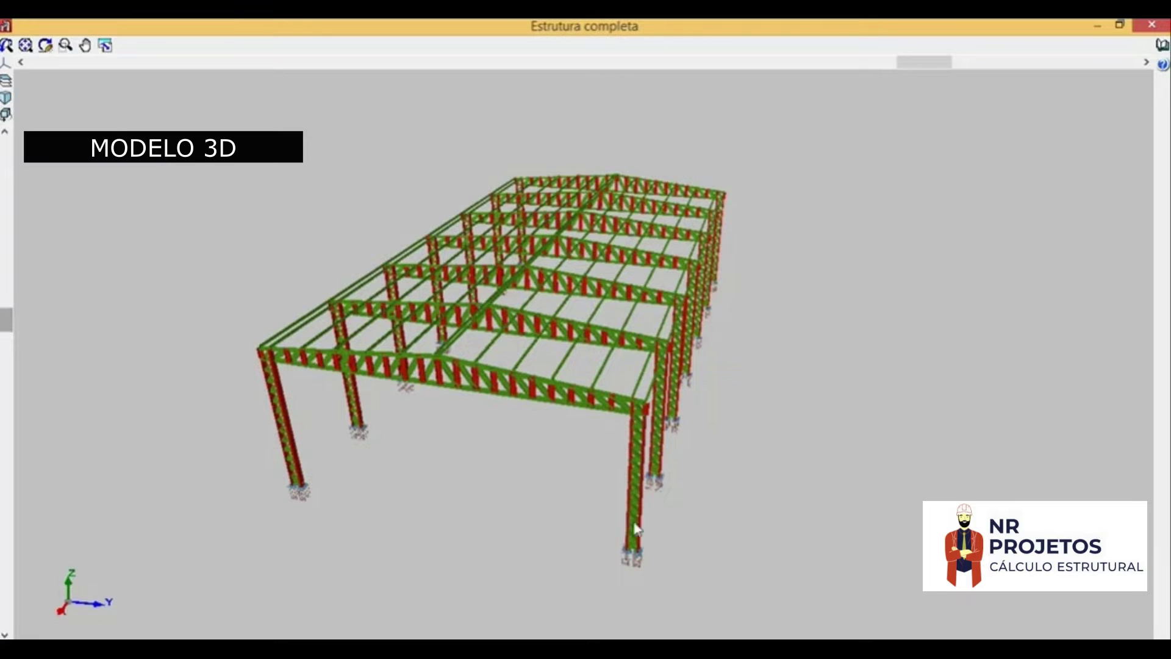
Step: Zoom and orbit the render to view the roof from above, then close it
scroll(637, 529, up, 2)
scroll(648, 580, up, 3)
scroll(662, 561, up, 3)
scroll(666, 541, up, 3)
scroll(666, 541, down, 3)
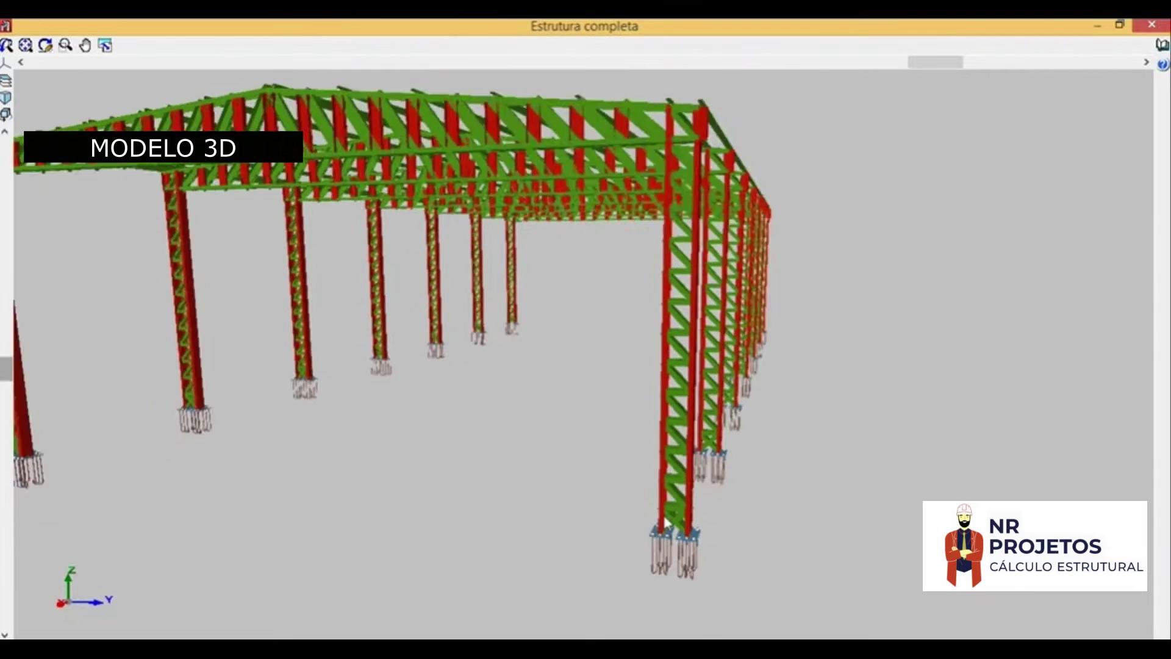
scroll(628, 411, down, 3)
middle_drag(627, 411, 653, 452)
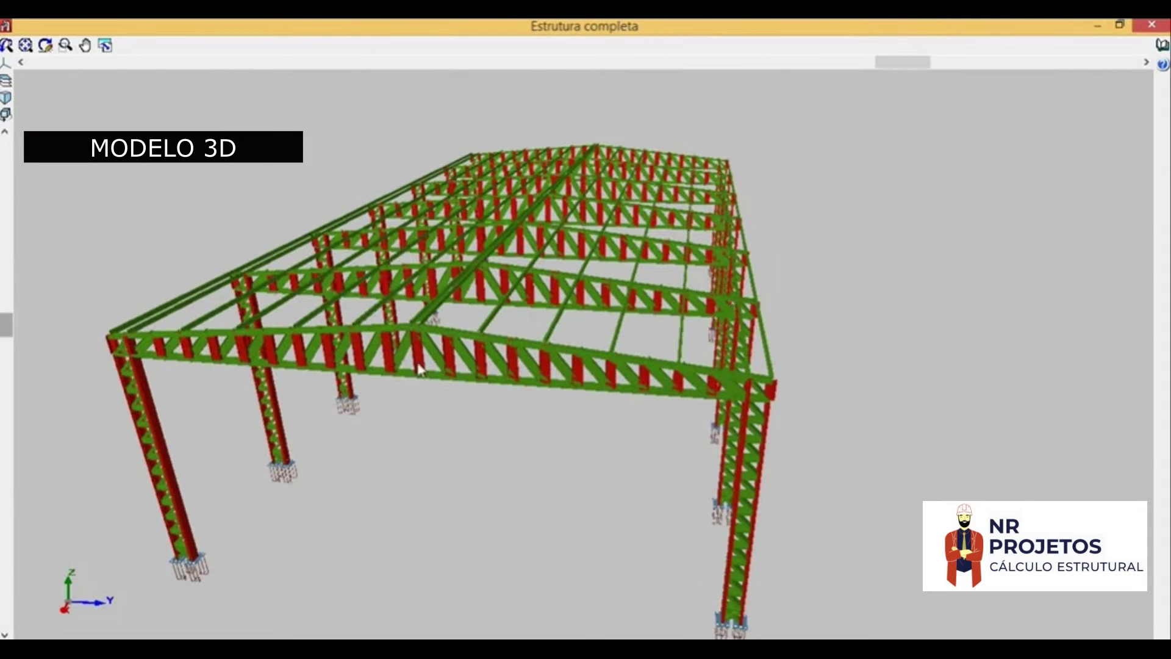
mouse_move(462, 373)
middle_down()
mouse_move(465, 393)
mouse_move(507, 421)
mouse_move(601, 437)
mouse_move(679, 405)
mouse_move(687, 287)
mouse_move(758, 371)
mouse_move(770, 333)
mouse_move(885, 293)
middle_up()
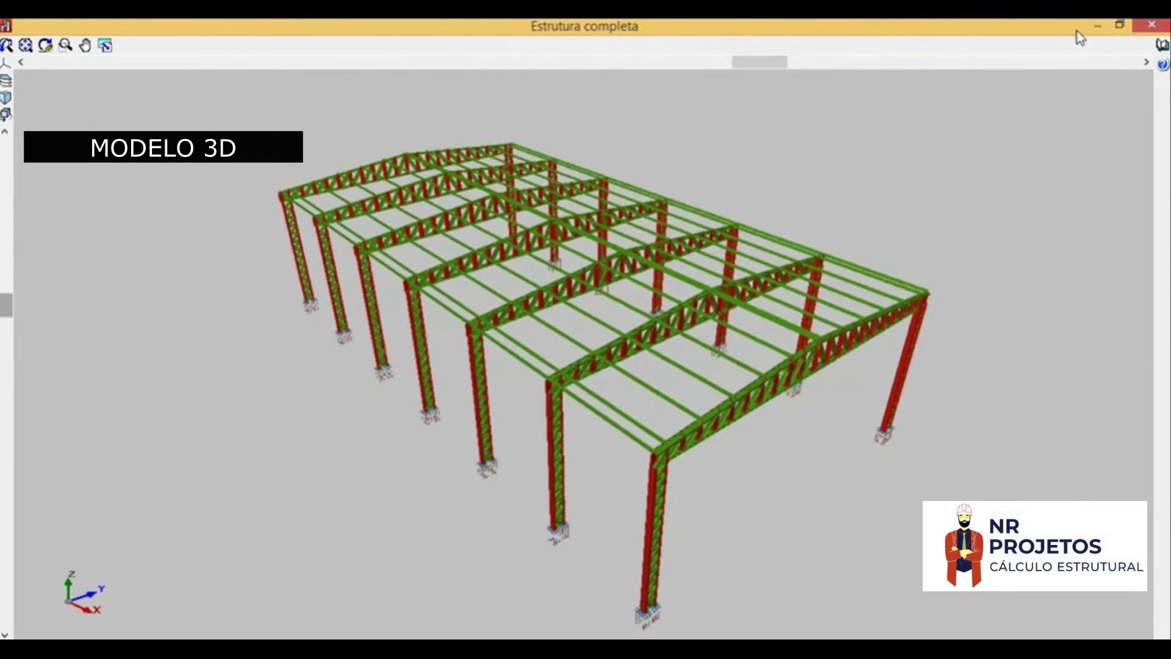
click(1150, 26)
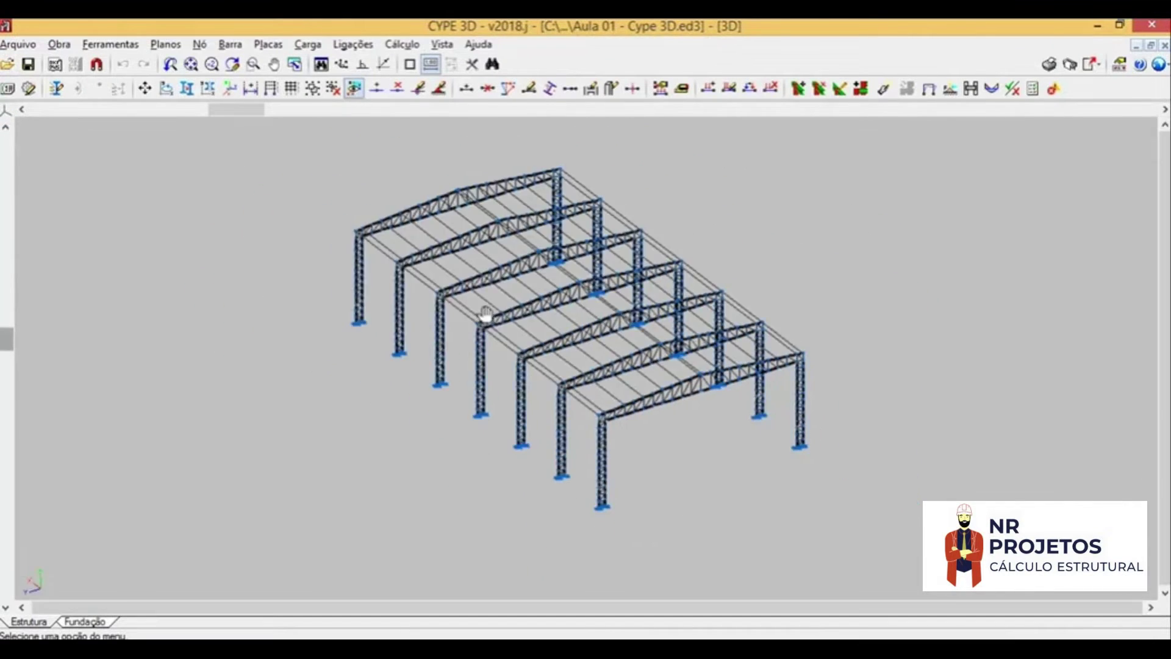
Step: View the foundation plan in 3D with its footings, then return to the steel model
click(85, 621)
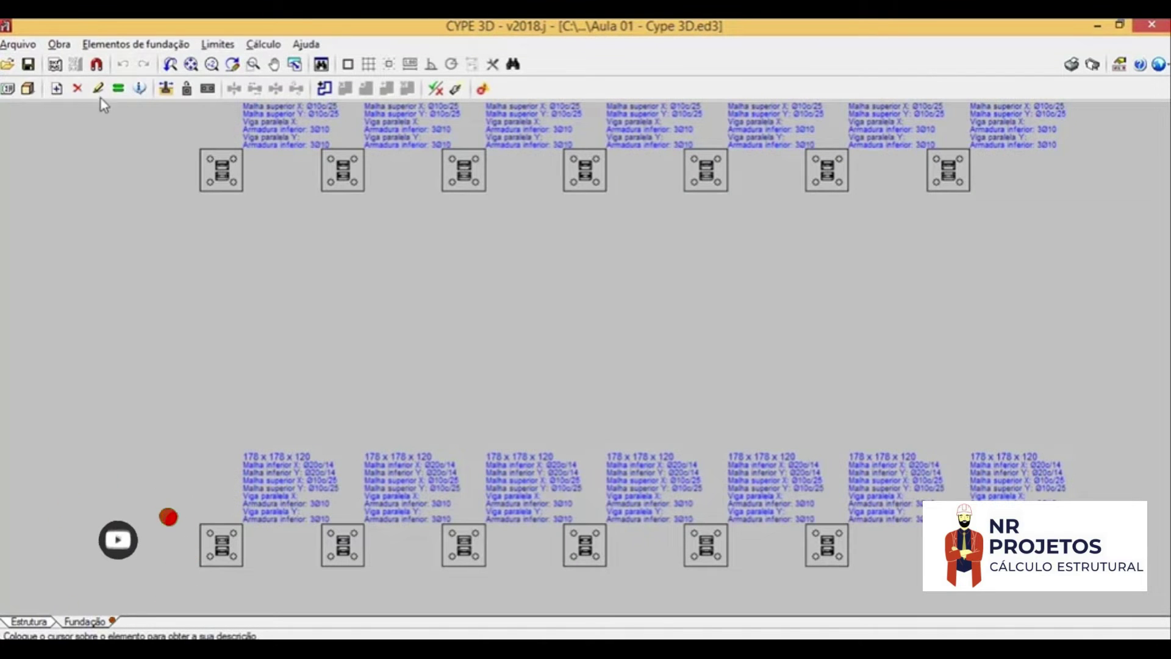
click(28, 89)
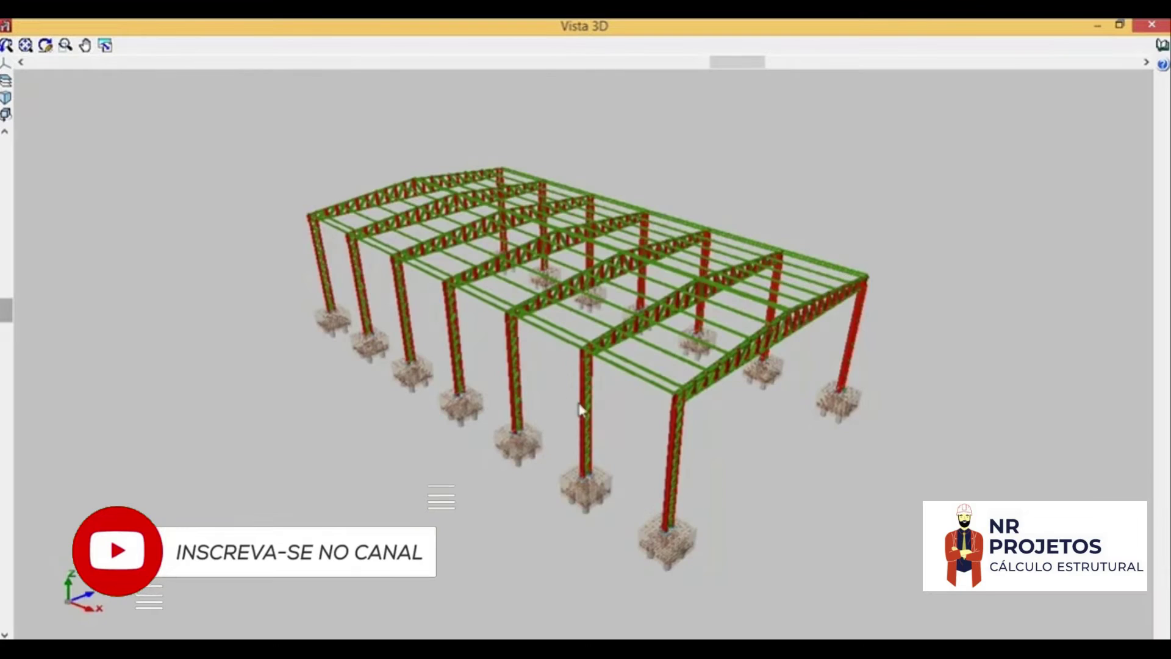
drag(519, 418, 393, 421)
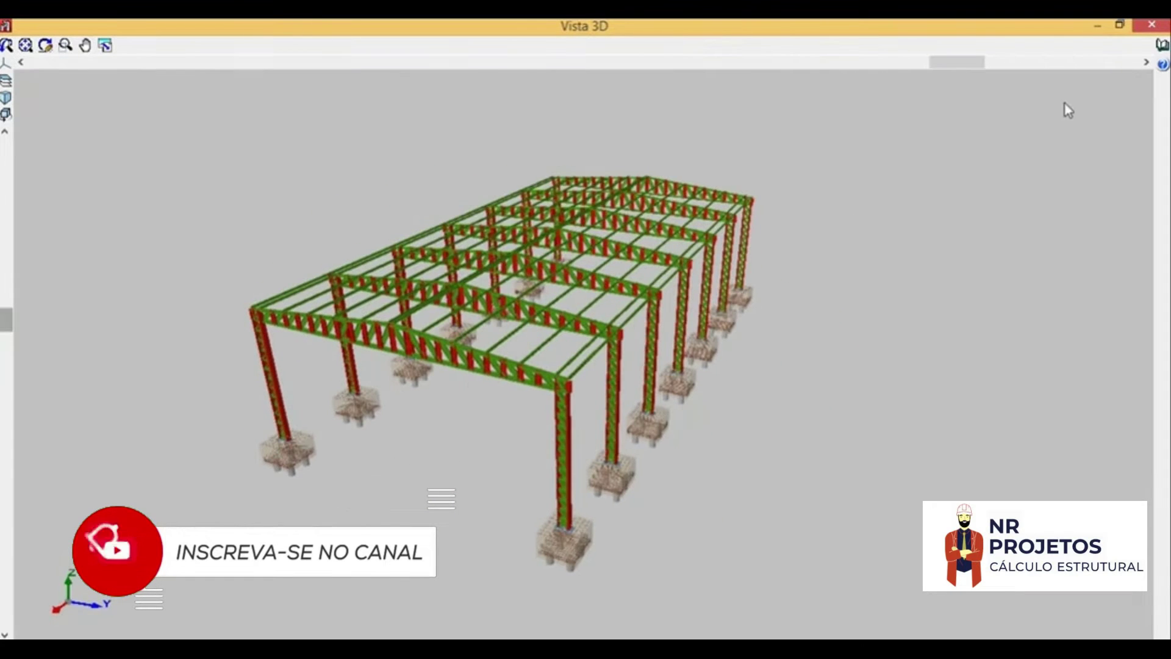
click(1141, 28)
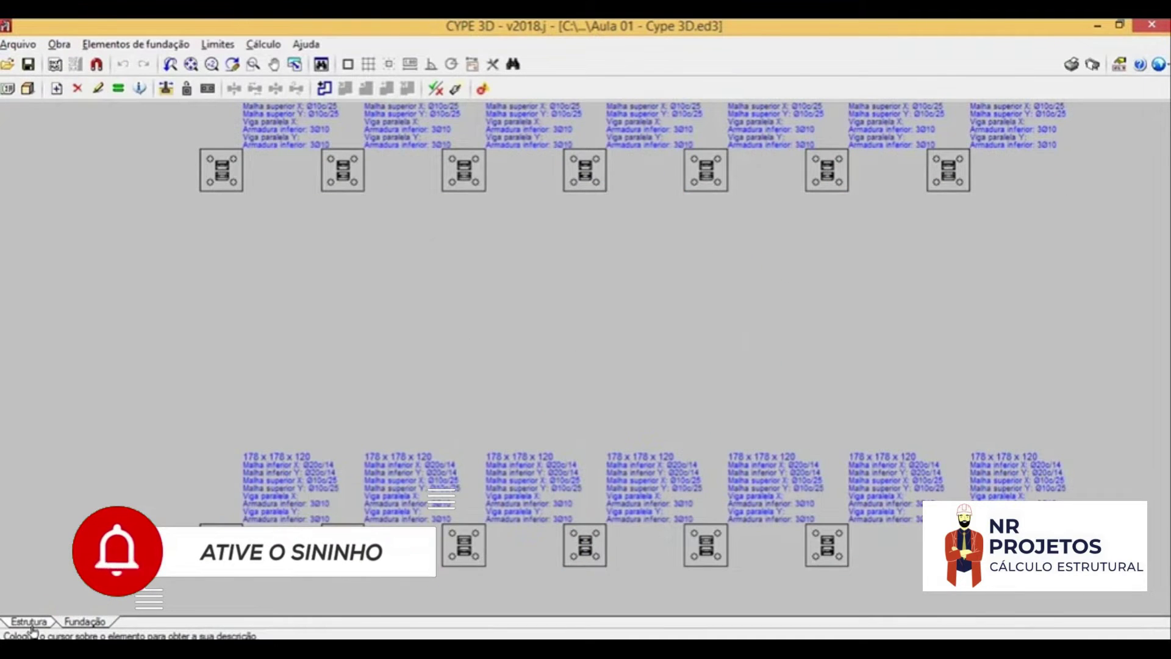
click(31, 622)
Step: Start the project reports and move the incidence warning dialog to the top-right
click(1048, 66)
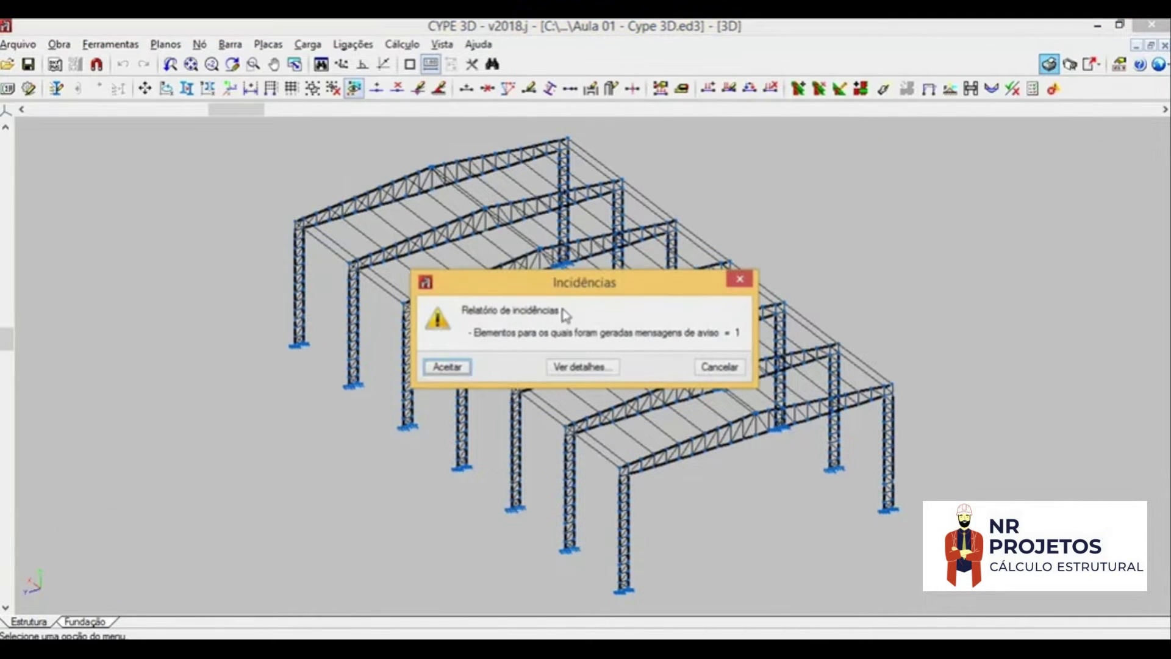
drag(568, 282, 571, 296)
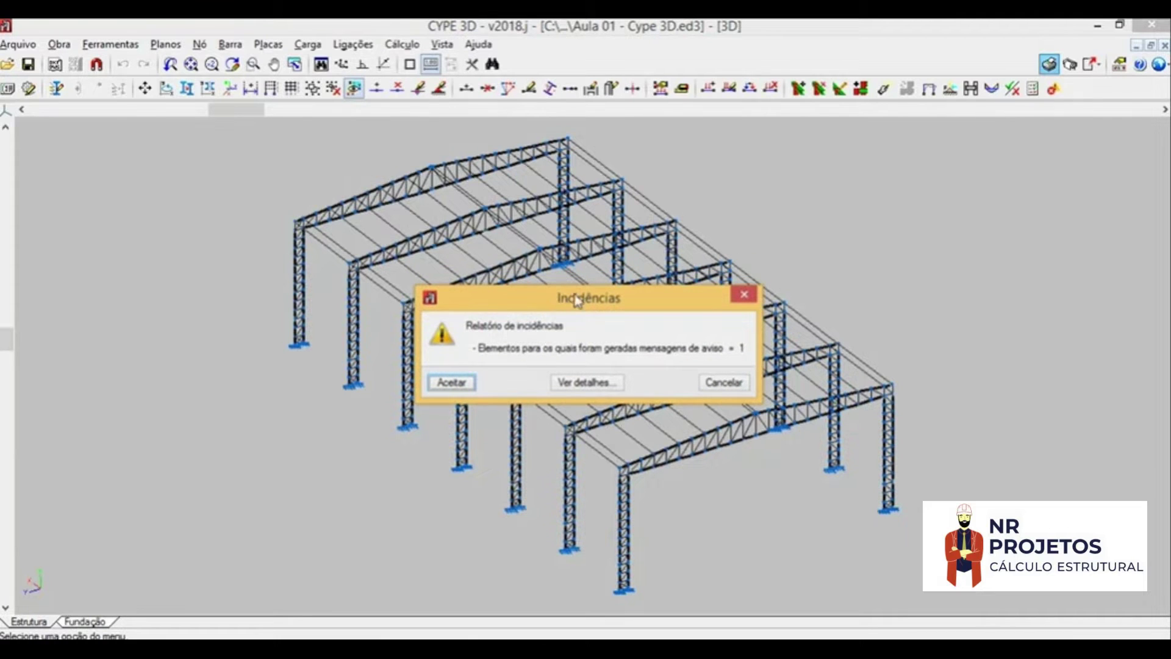
mouse_move(628, 298)
mouse_down()
mouse_move(658, 273)
mouse_move(661, 248)
mouse_up()
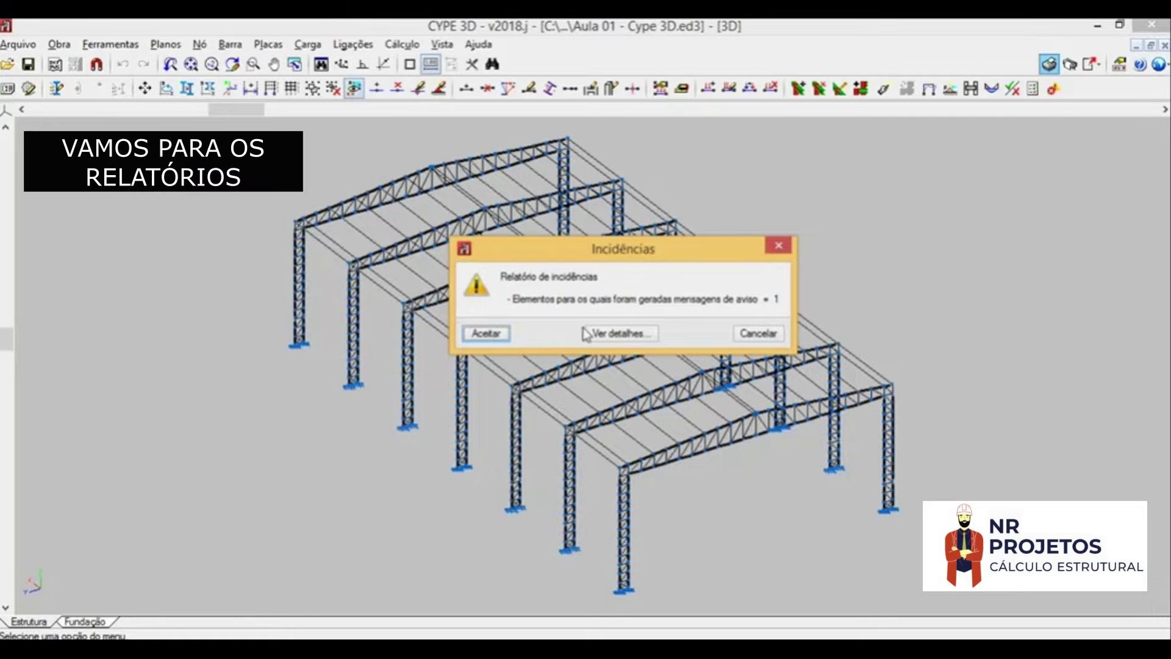
drag(602, 259, 970, 147)
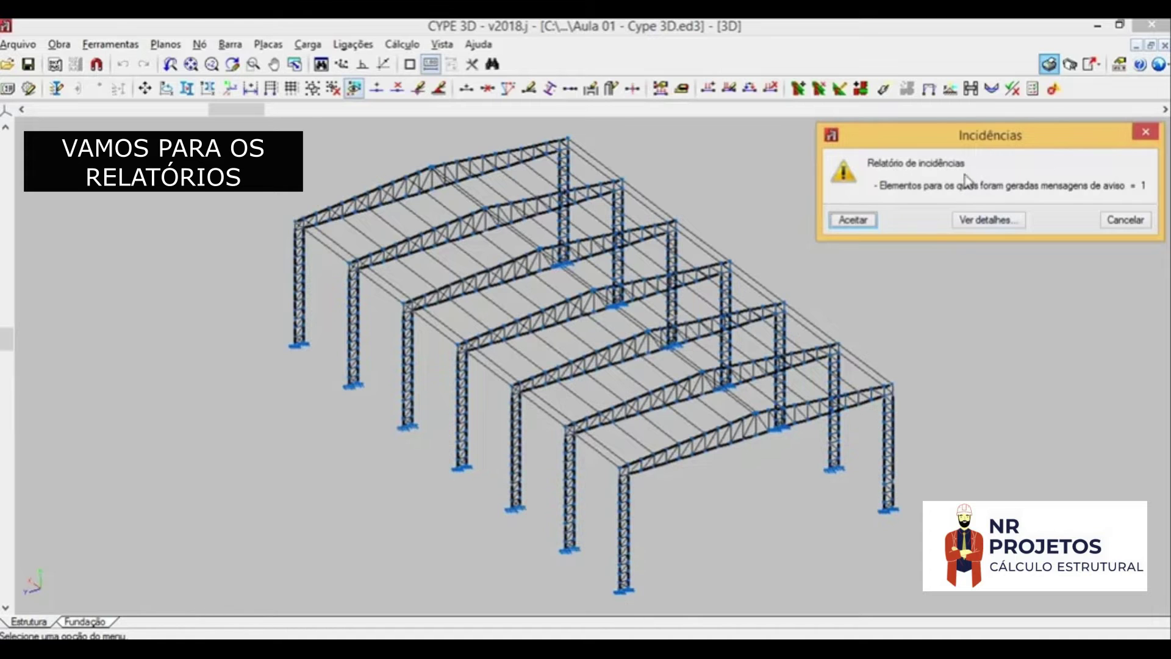
drag(972, 142, 974, 141)
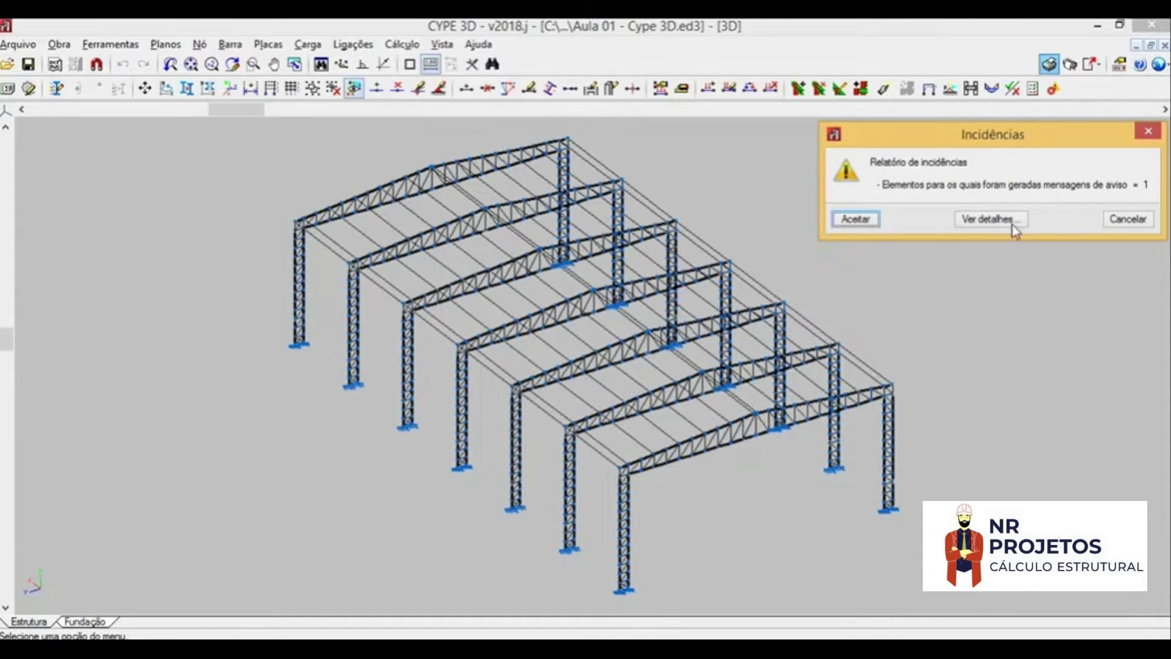
drag(1027, 144, 1029, 142)
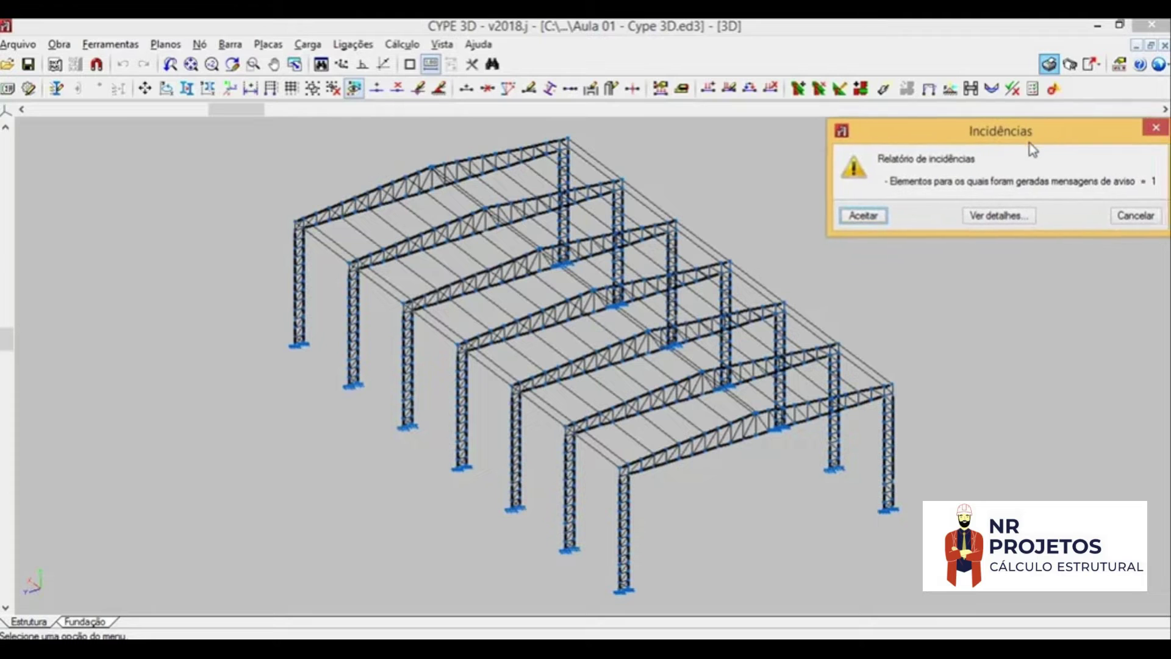
drag(1031, 148, 1010, 152)
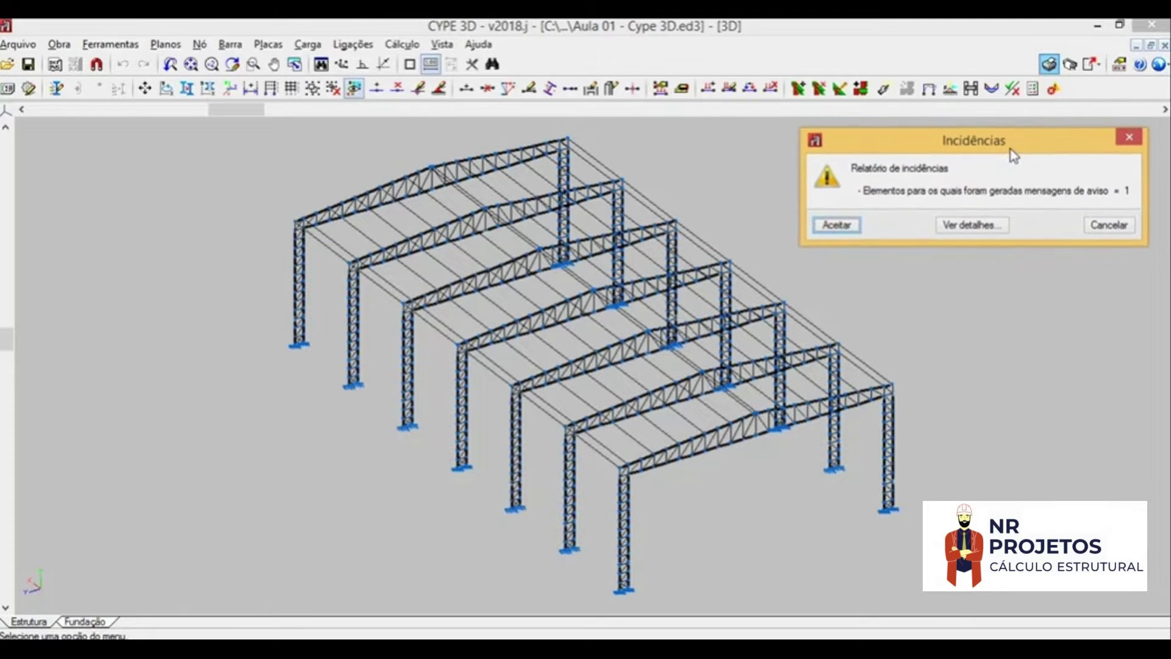
Step: Read the detailed incidence report, close it, and accept the warnings
click(972, 223)
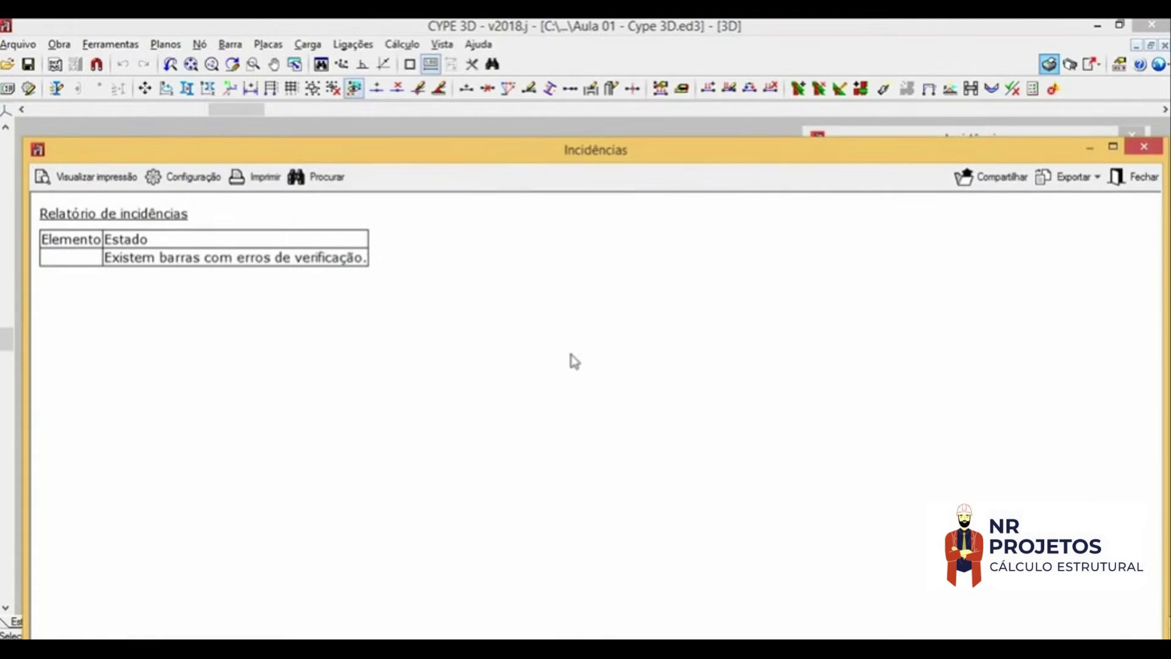
drag(549, 162, 555, 66)
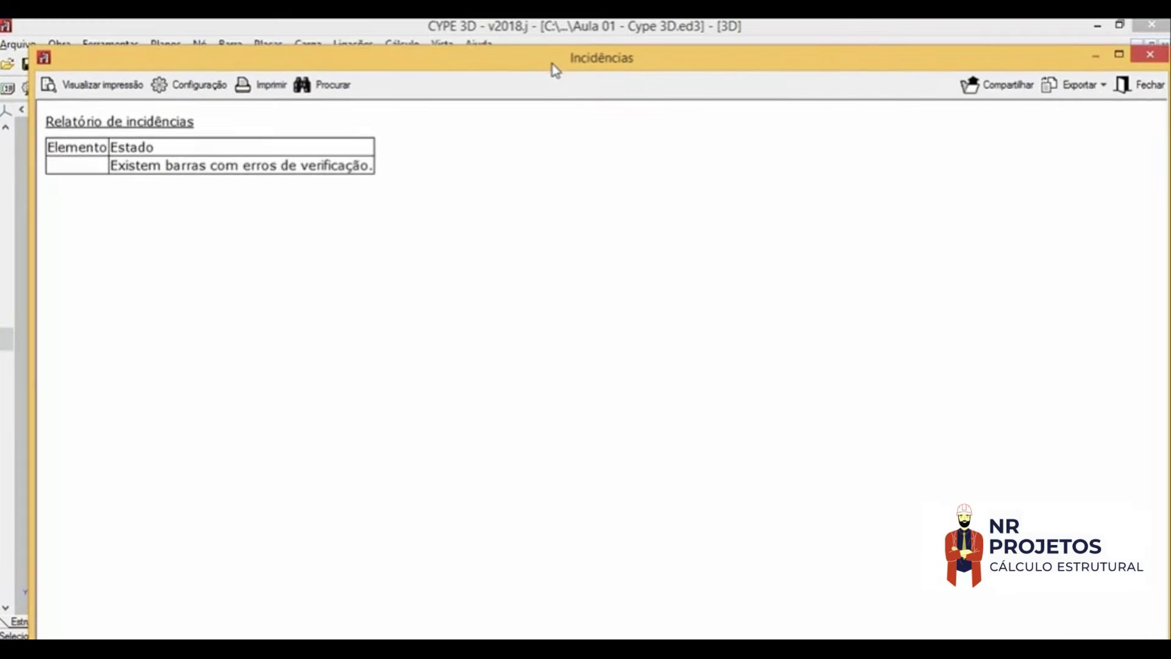
drag(926, 64, 914, 45)
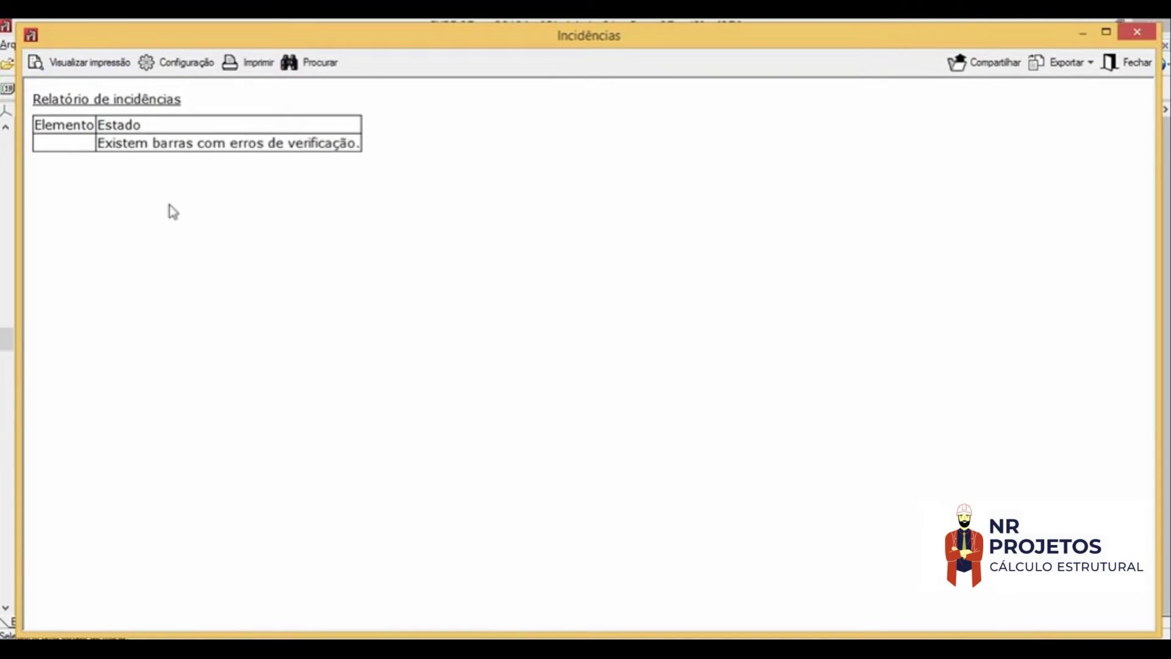
click(1137, 38)
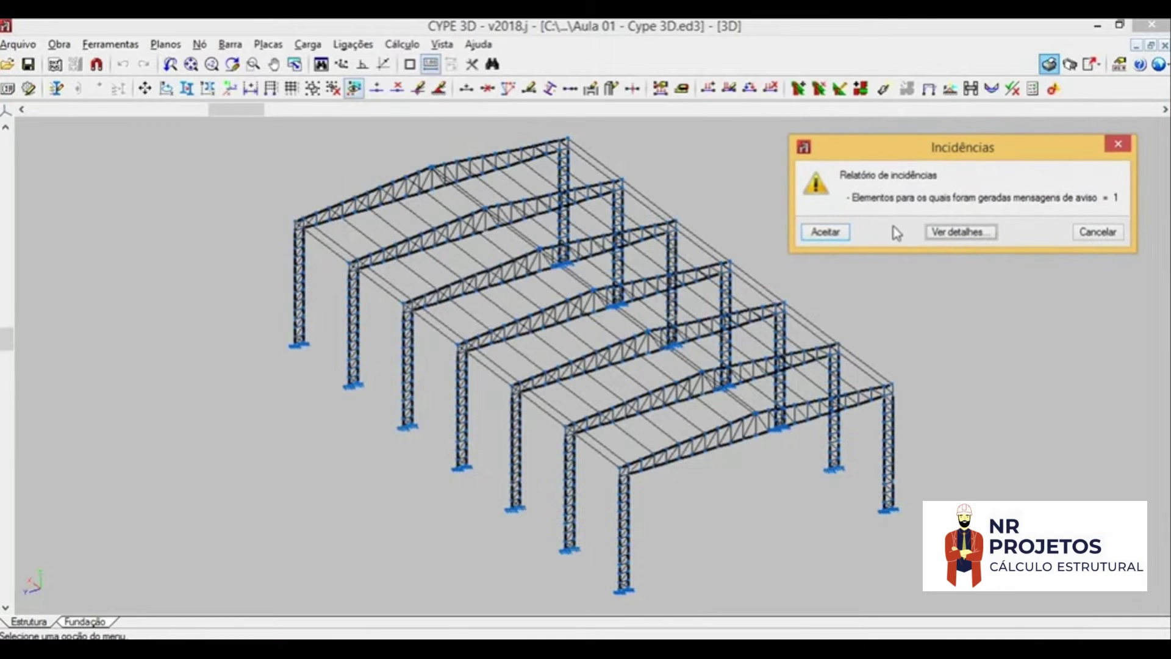
click(839, 223)
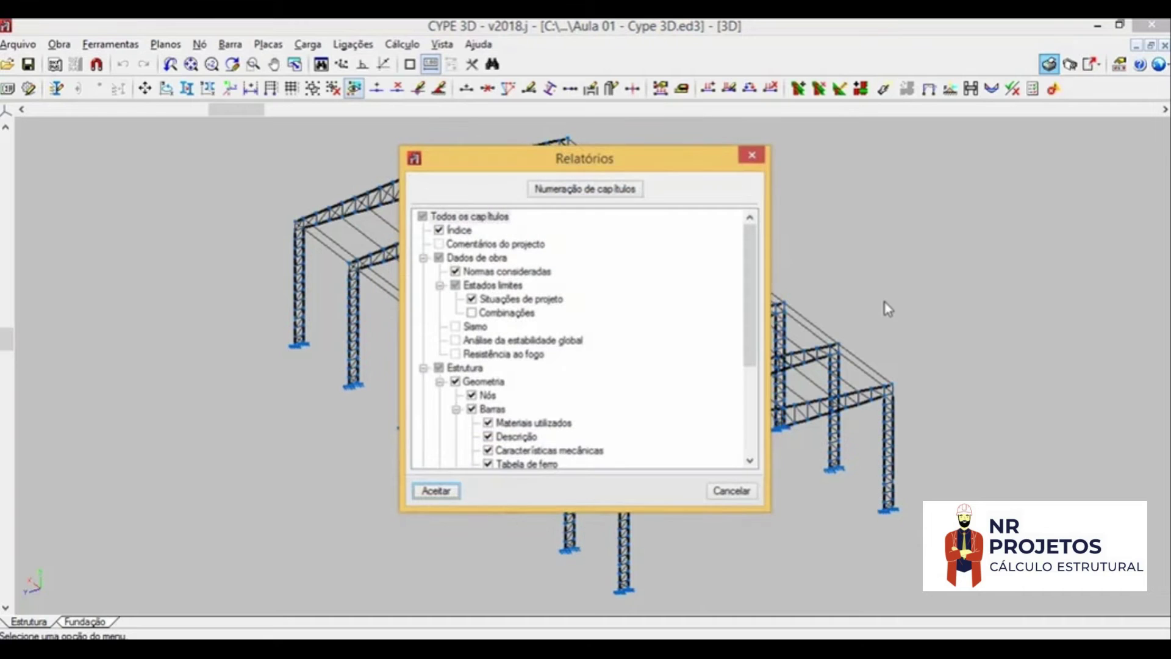
Step: Browse the report chapters, expanding Ligações and toggling Fundação
scroll(741, 249, down, 1)
scroll(741, 249, down, 3)
scroll(739, 244, up, 4)
drag(751, 284, 752, 346)
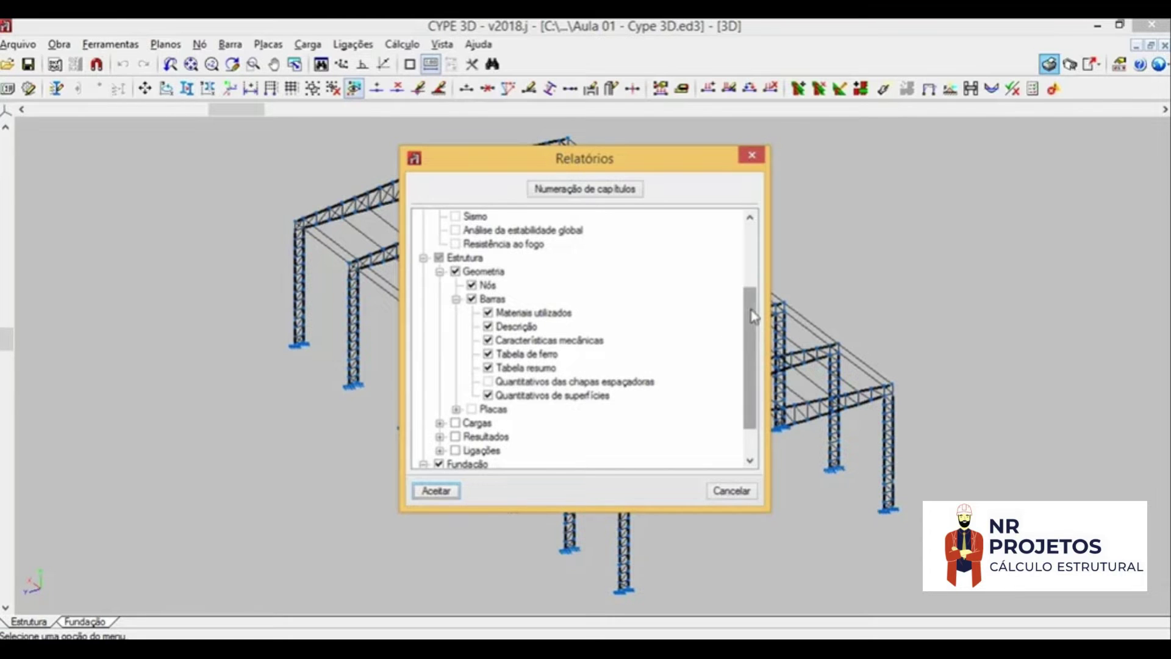
drag(750, 316, 750, 342)
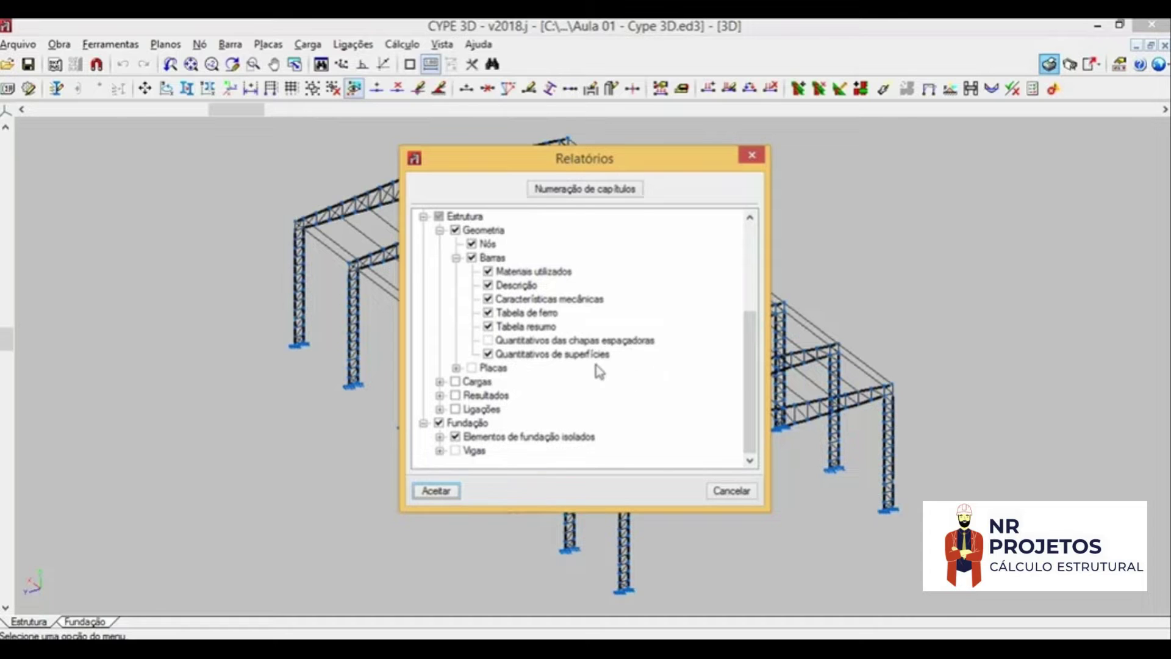
click(439, 408)
click(464, 464)
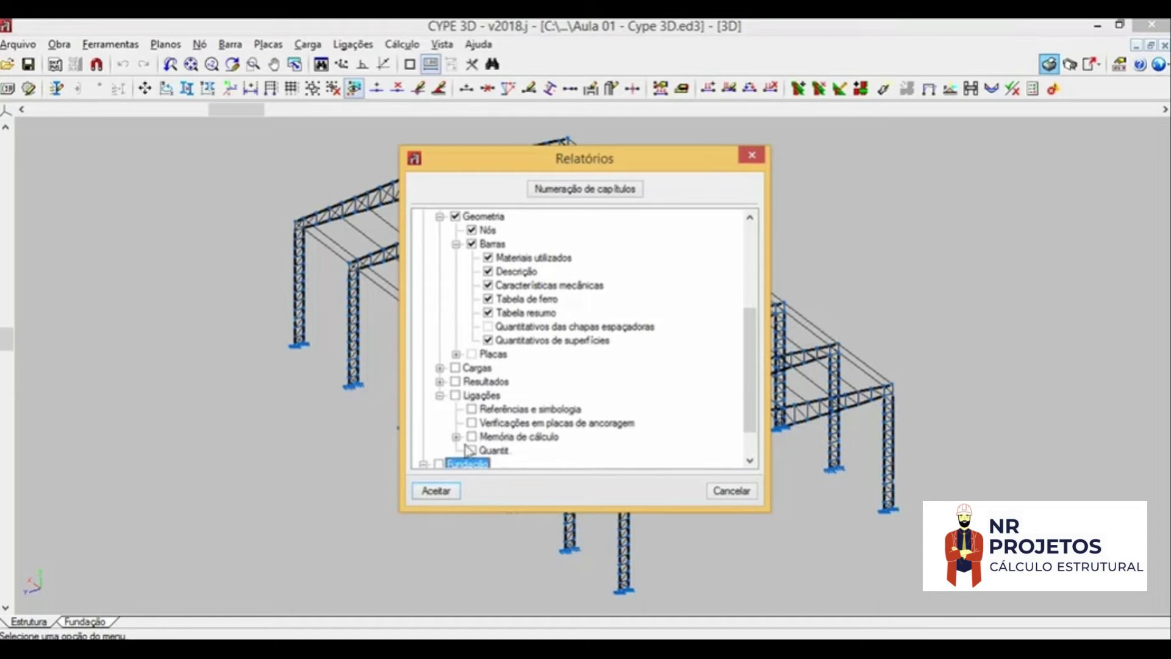
scroll(463, 427, down, 1)
scroll(488, 366, up, 2)
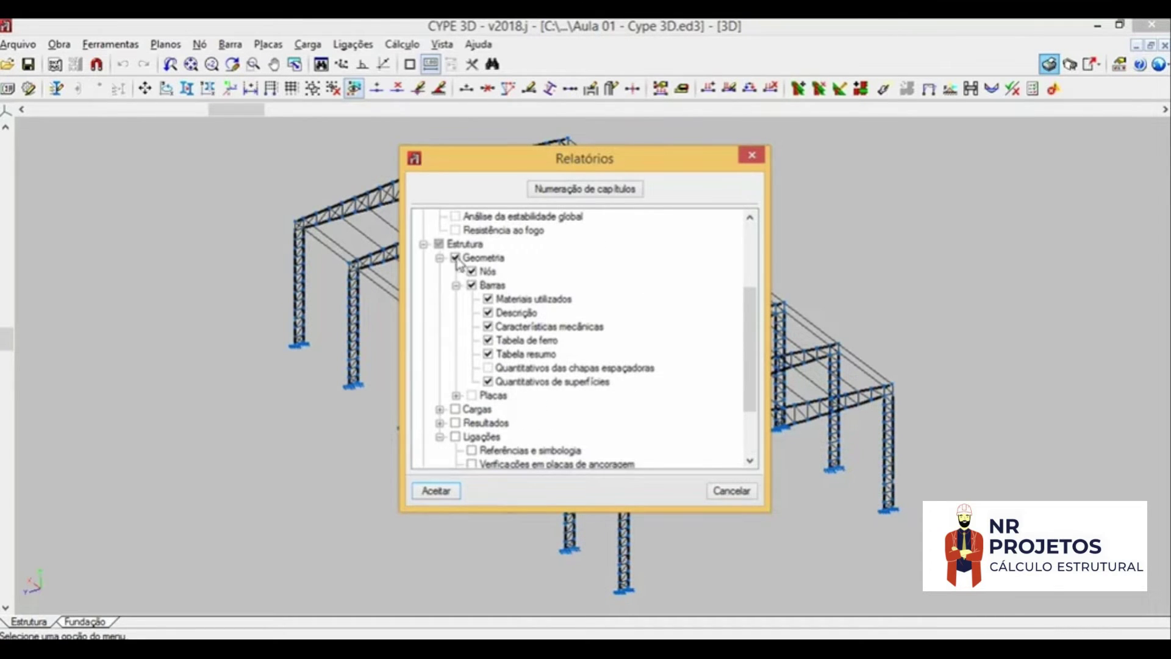
Step: Exclude Geometria, Índice, Normas consideradas and Situações de projeto from the report
click(455, 258)
scroll(458, 268, up, 2)
scroll(451, 268, up, 1)
click(440, 231)
click(455, 271)
click(471, 299)
Step: Include Tabela de ferro, Tabela resumo and Quantitativos de superfícies, then generate the report
scroll(611, 282, down, 1)
scroll(612, 282, down, 1)
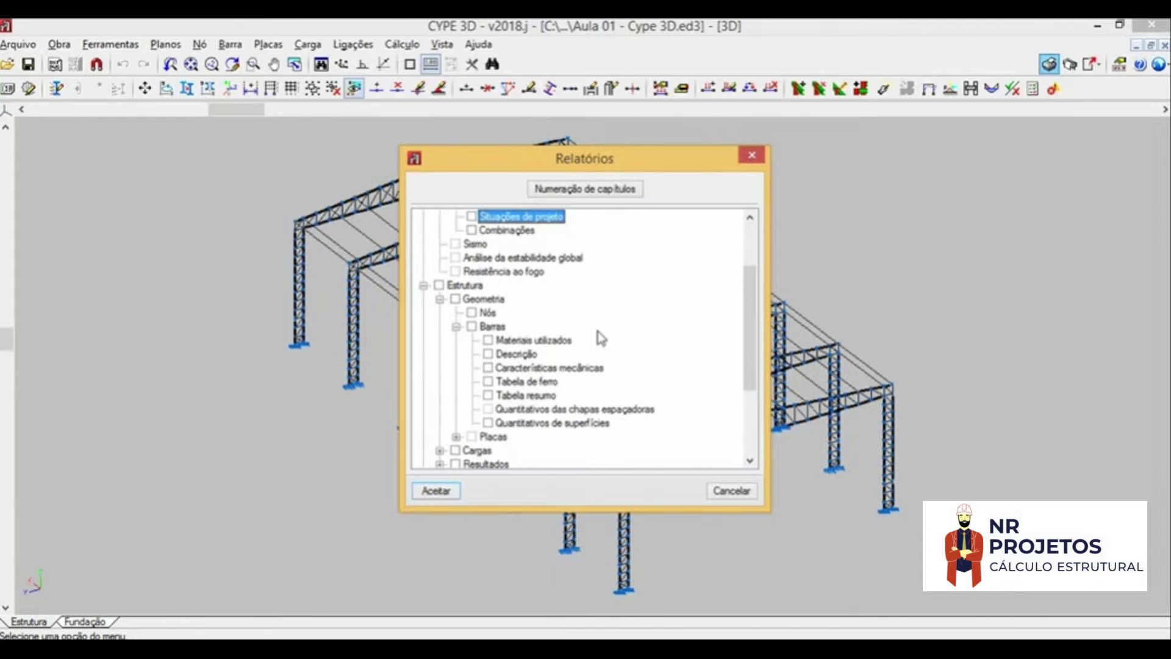
scroll(598, 335, down, 2)
scroll(595, 339, up, 1)
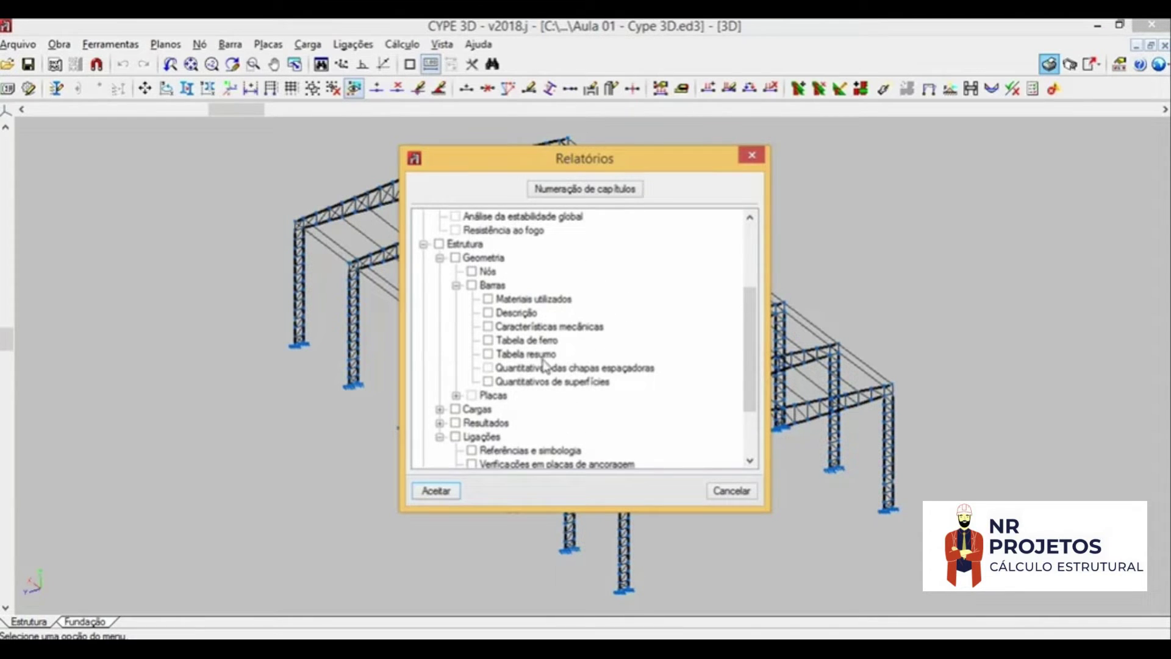
click(488, 341)
click(488, 353)
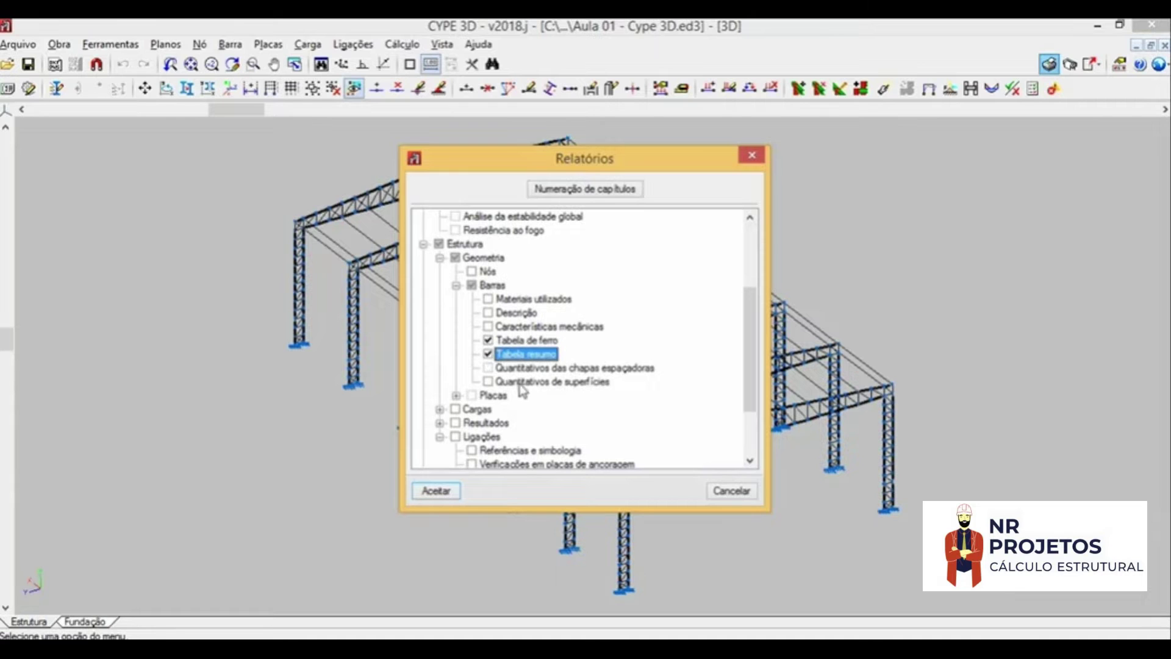
click(488, 381)
click(448, 490)
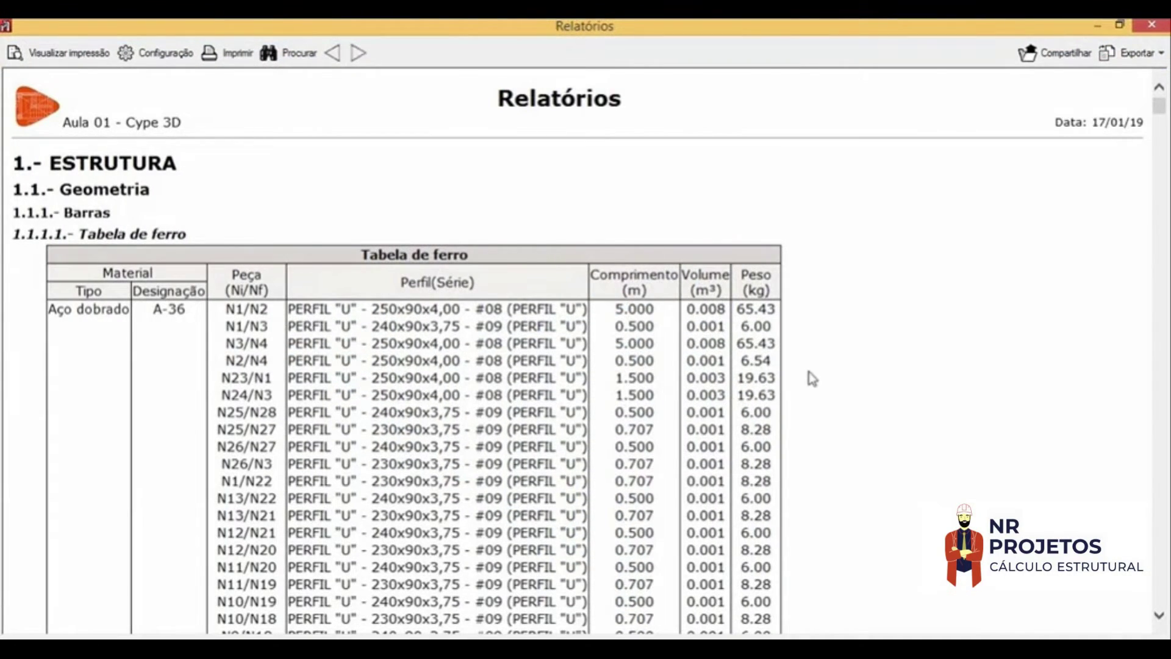
Step: Scroll to Tabela resumo and highlight the profile lengths and the 14596.20 kg total
scroll(811, 378, down, 10)
scroll(799, 376, down, 10)
scroll(800, 372, down, 10)
scroll(800, 369, down, 10)
scroll(799, 365, down, 10)
scroll(799, 365, down, 10)
scroll(799, 365, down, 10)
scroll(799, 365, down, 10)
scroll(801, 368, down, 10)
scroll(801, 369, down, 10)
scroll(801, 370, down, 10)
scroll(801, 370, down, 10)
scroll(799, 368, up, 5)
scroll(798, 366, down, 3)
scroll(785, 369, down, 4)
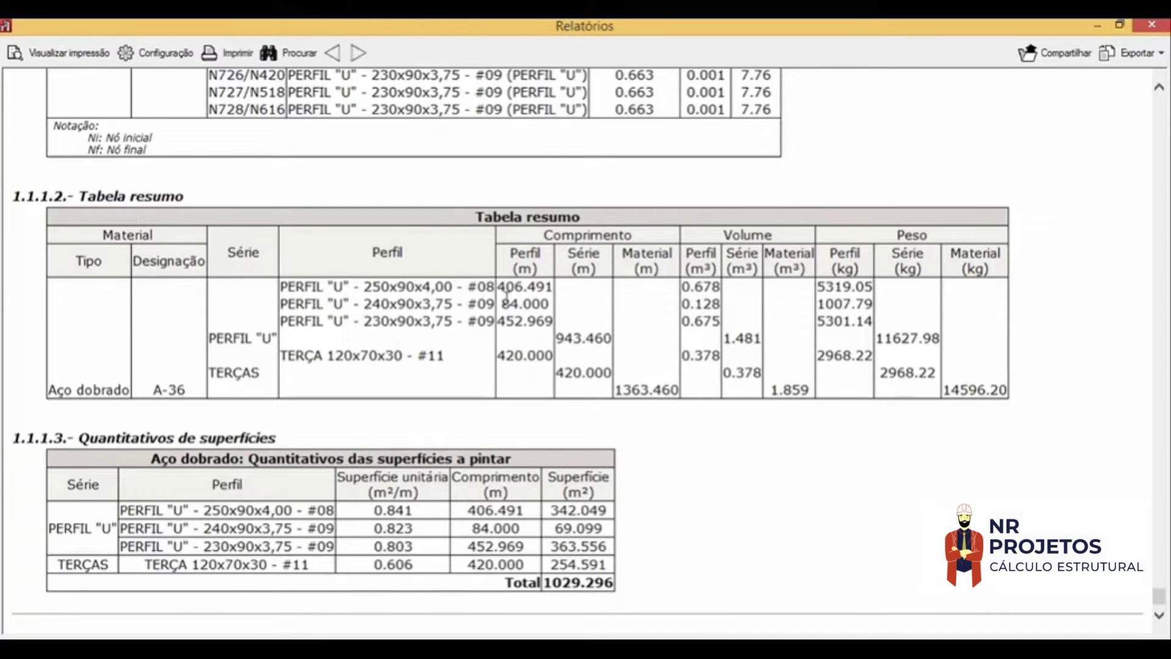
drag(514, 286, 513, 322)
double_click(952, 389)
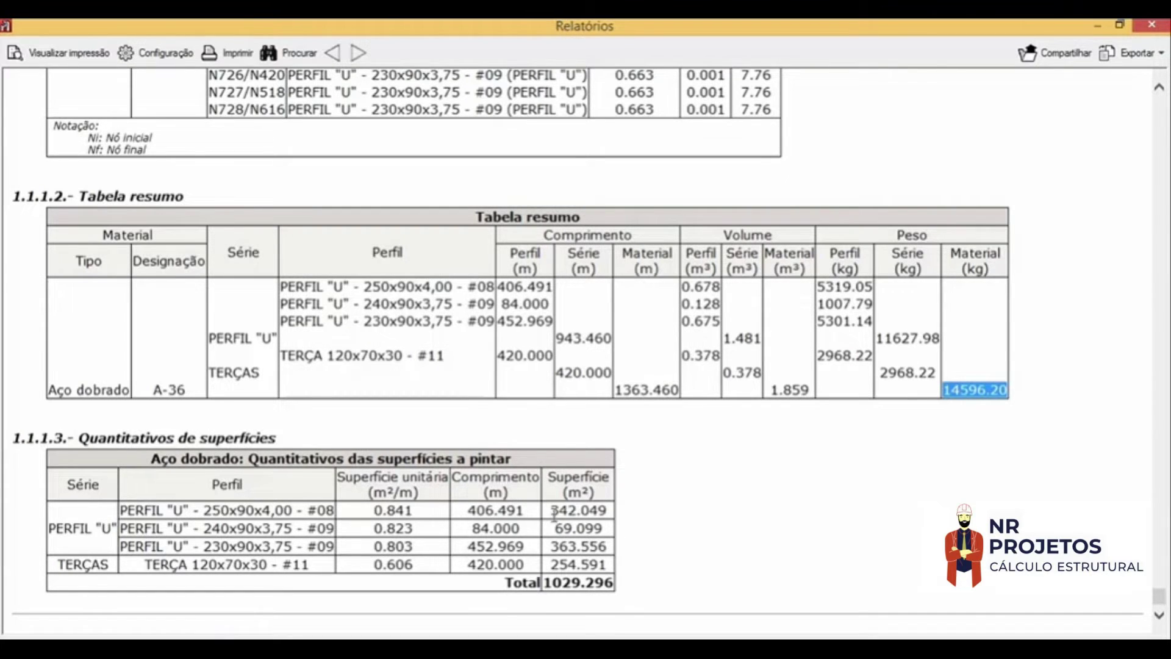
Step: Highlight the painted-surface values 342.049 and 69.099 in the surface table
drag(552, 512, 584, 540)
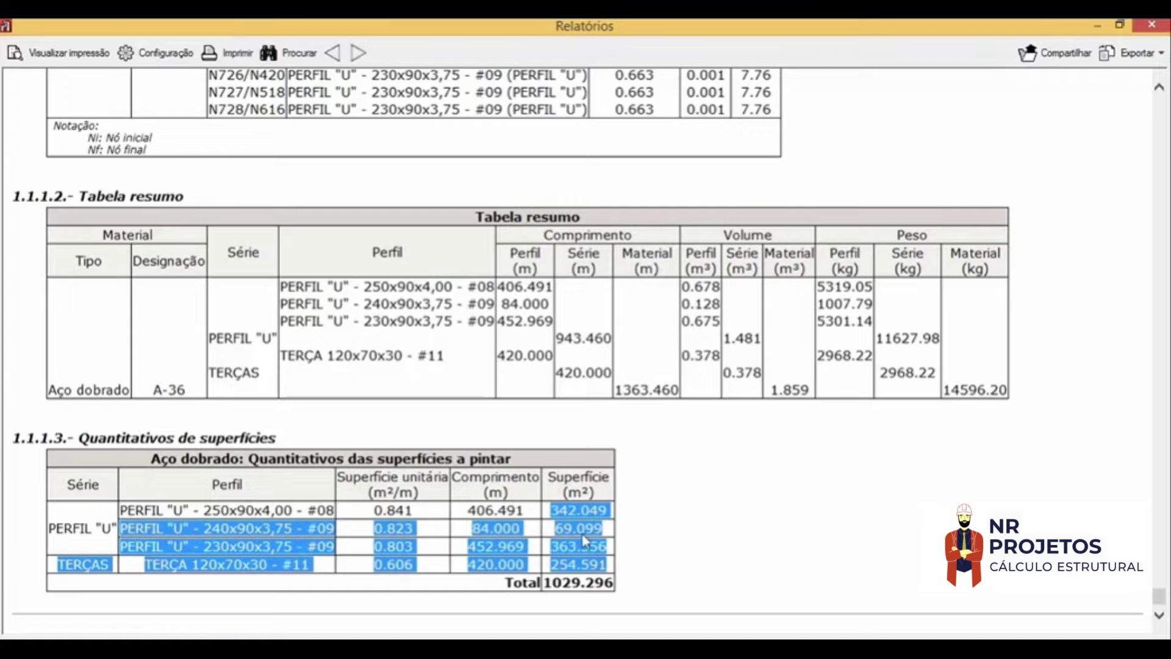
click(569, 512)
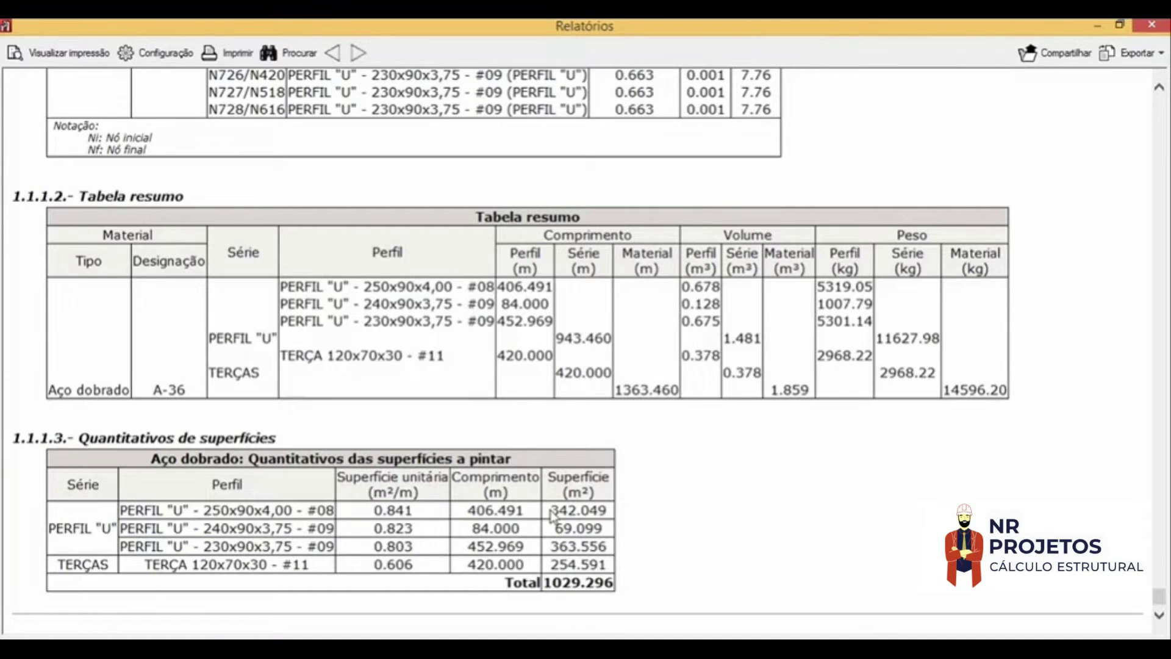
double_click(562, 511)
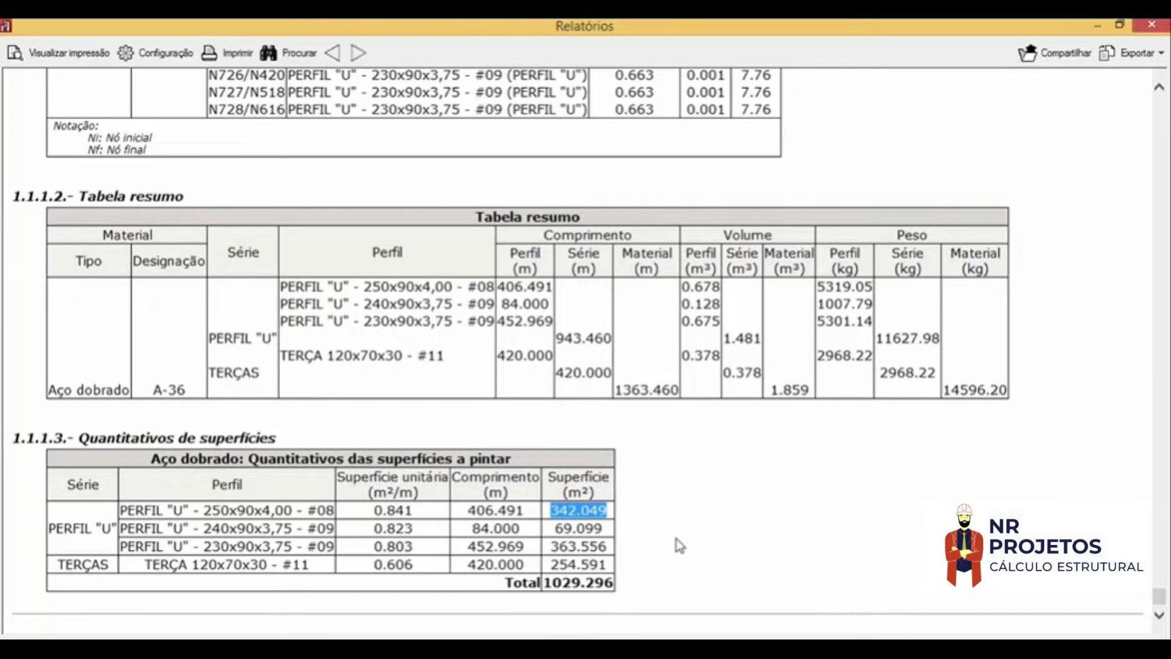
double_click(586, 530)
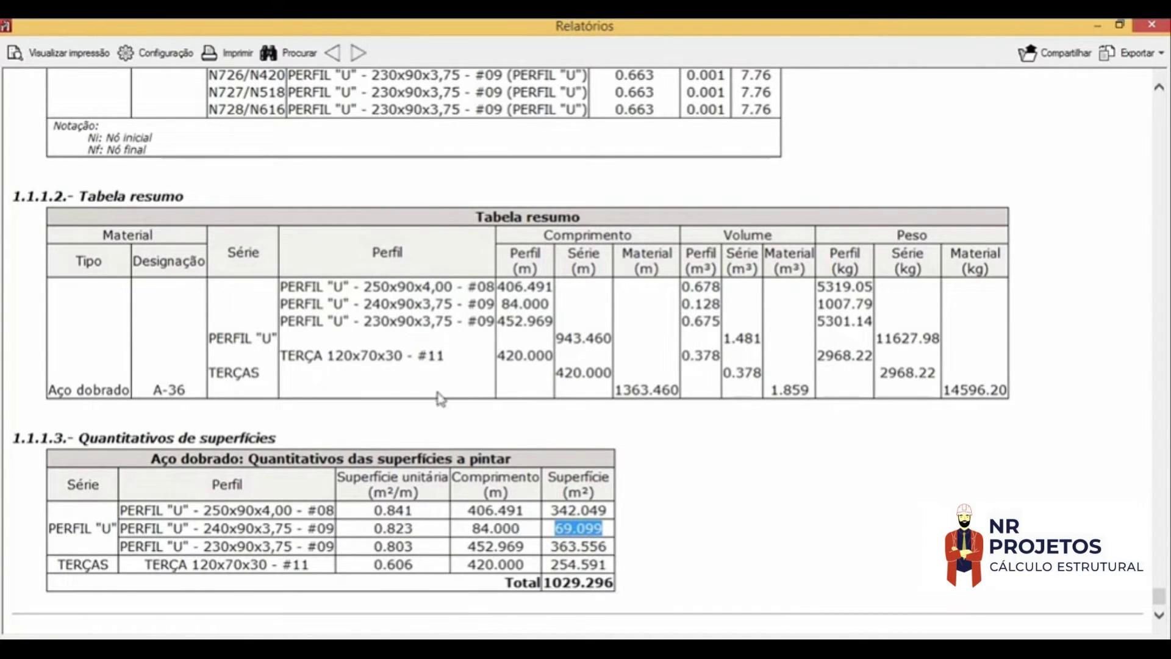
scroll(567, 416, up, 3)
scroll(572, 417, down, 3)
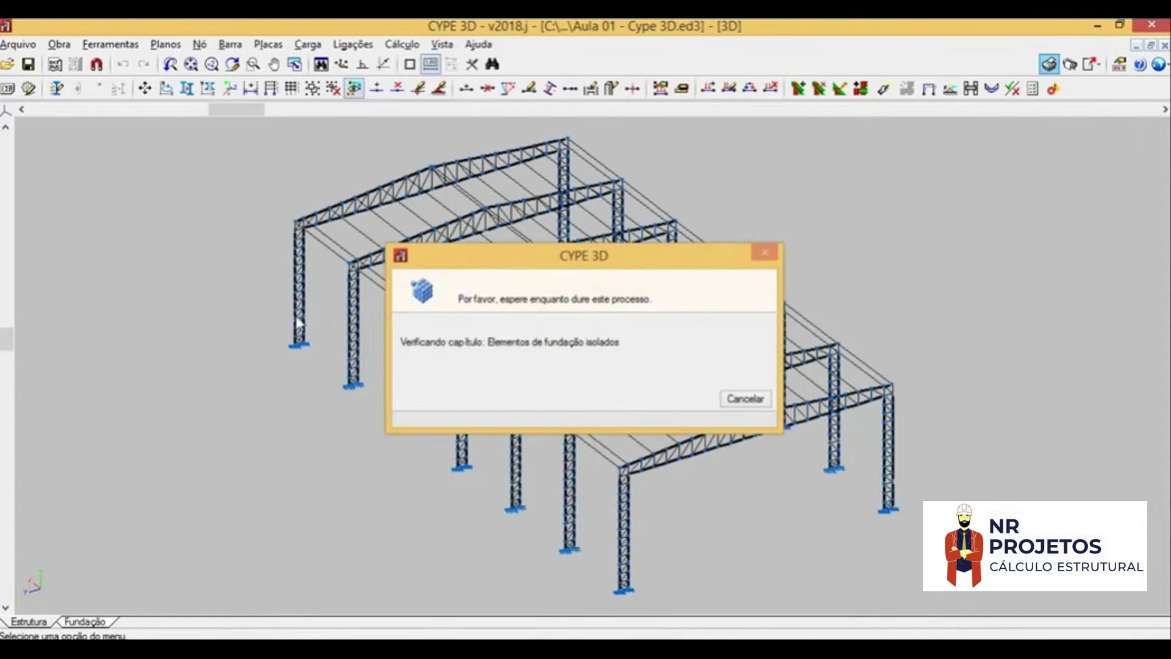
Step: Reposition the Relatórios dialog and regenerate the bars report
mouse_move(695, 168)
mouse_down()
mouse_move(715, 193)
mouse_move(701, 191)
mouse_up()
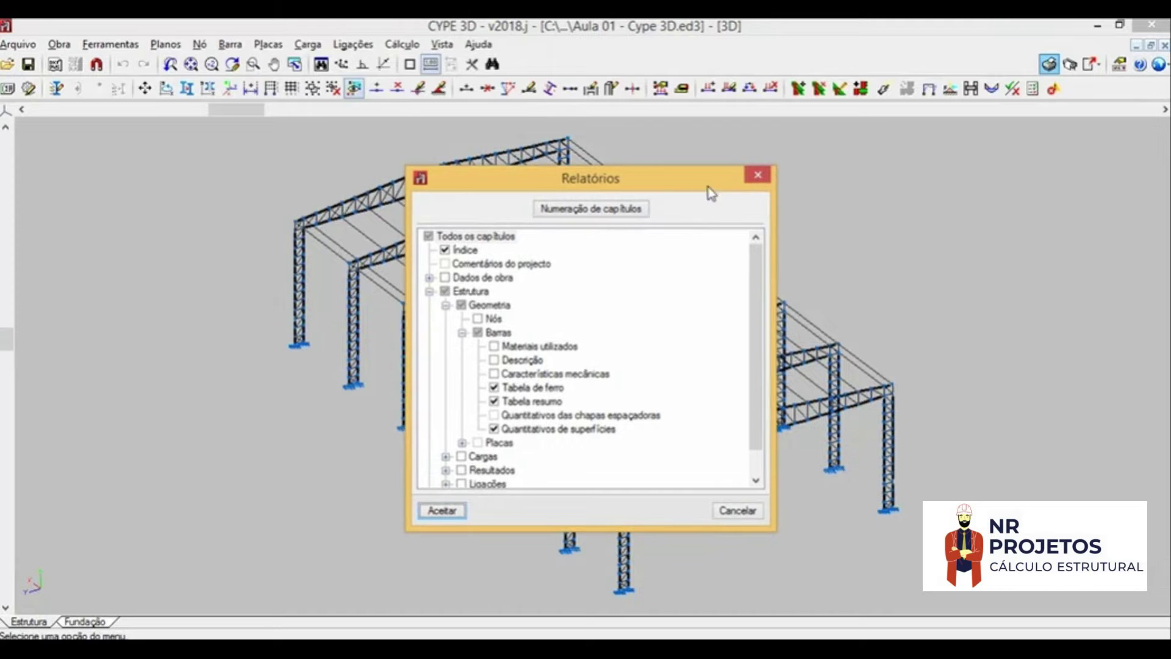
mouse_move(756, 256)
mouse_down()
mouse_move(361, 332)
mouse_move(548, 308)
mouse_up()
drag(752, 295, 765, 329)
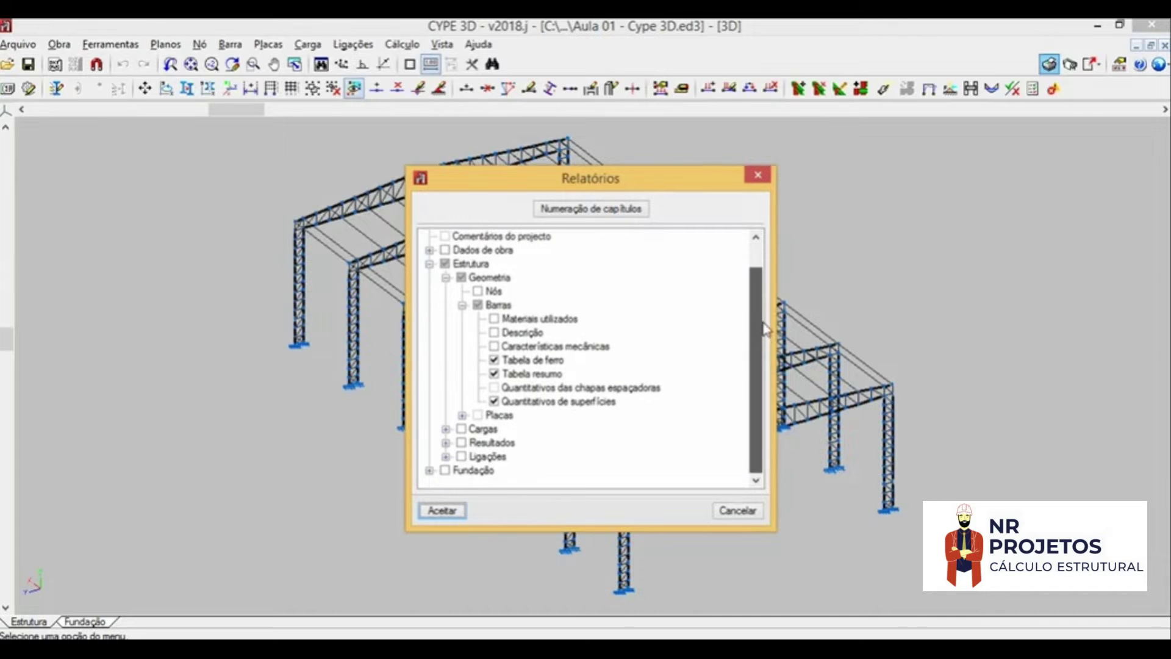
click(457, 511)
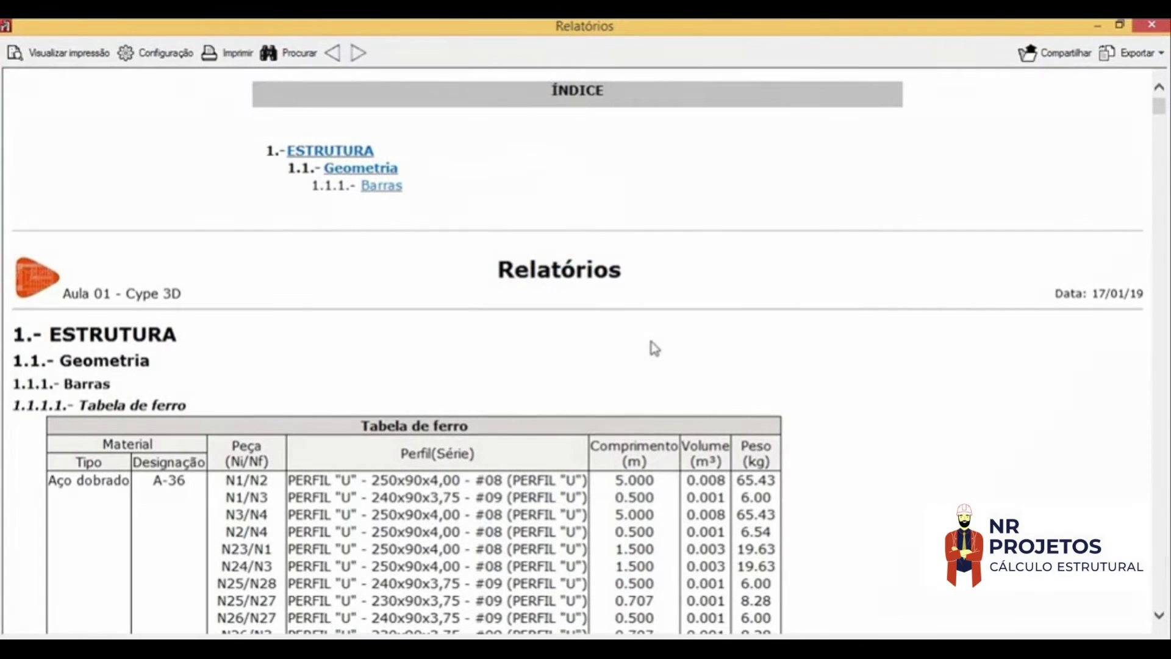
Step: Check the print and export options without using them, then close the report viewer
click(221, 56)
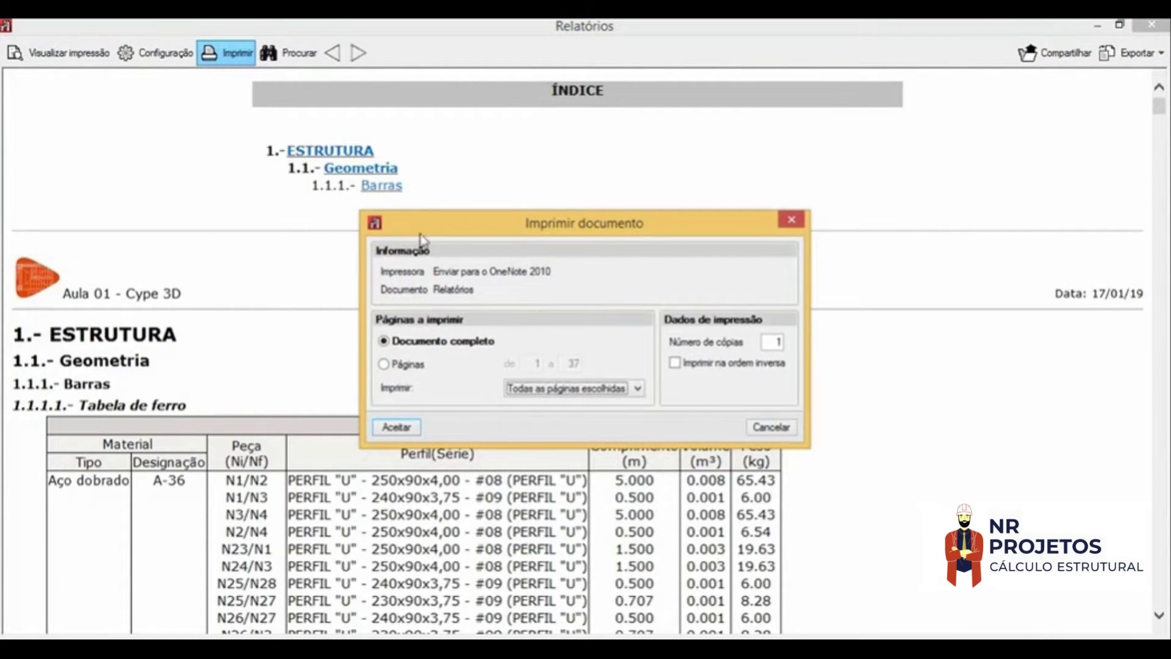
click(775, 429)
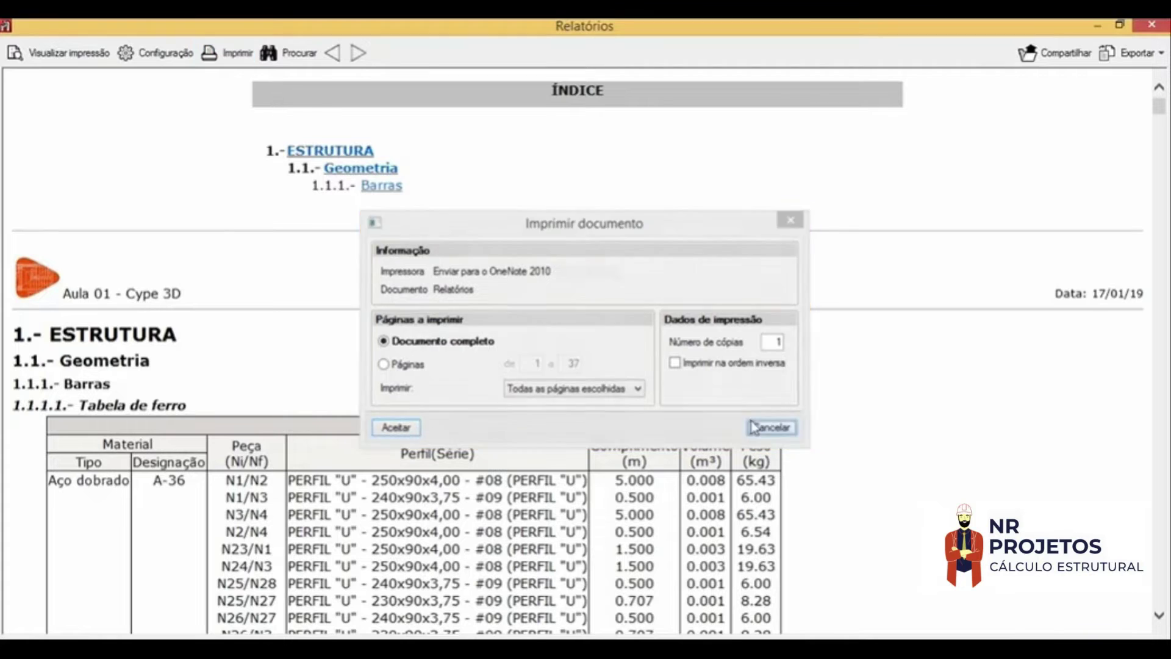
click(1139, 54)
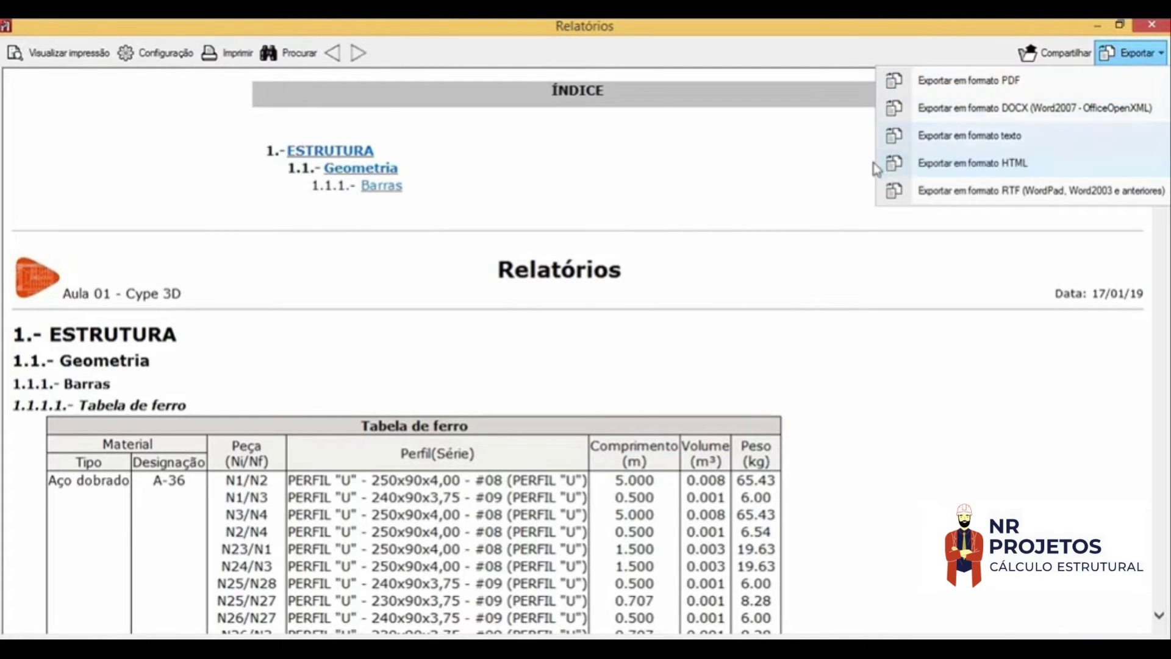
click(749, 177)
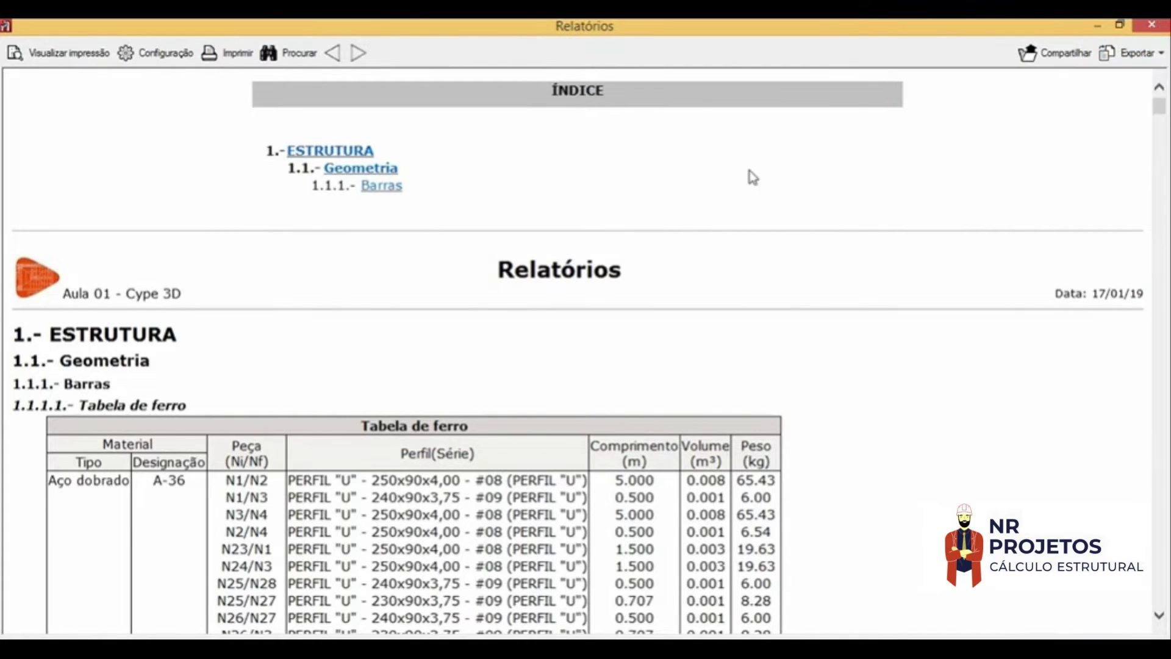
click(1152, 25)
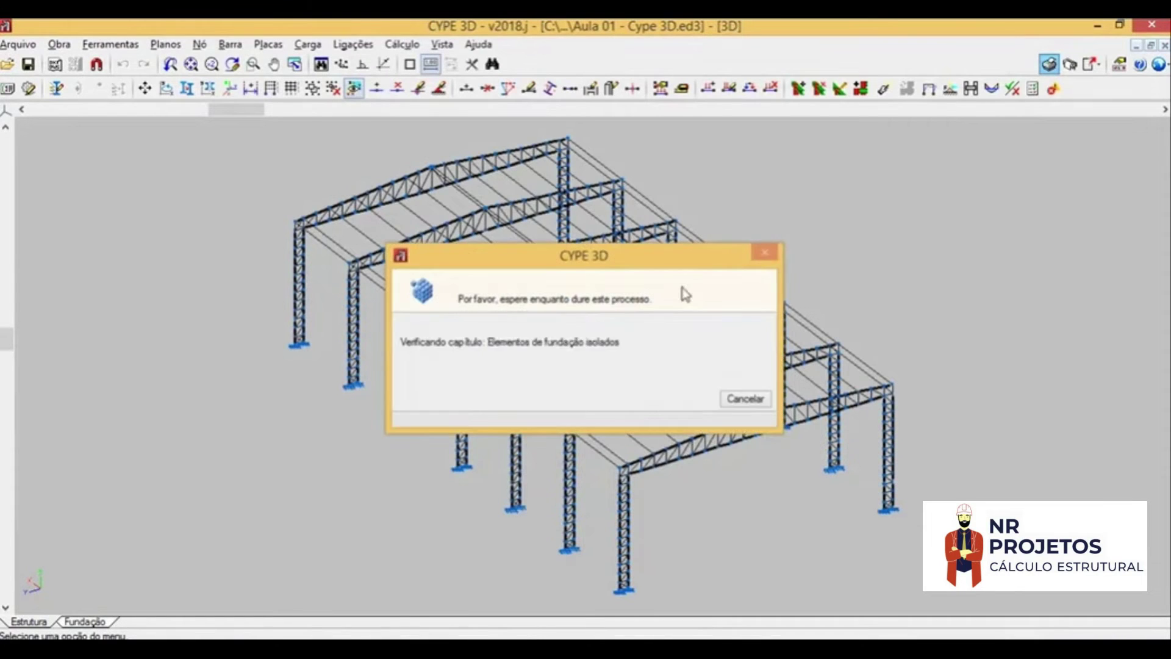
Step: Close the reports, open the Desenhos sheets past the warnings, and add a new drawing
click(751, 155)
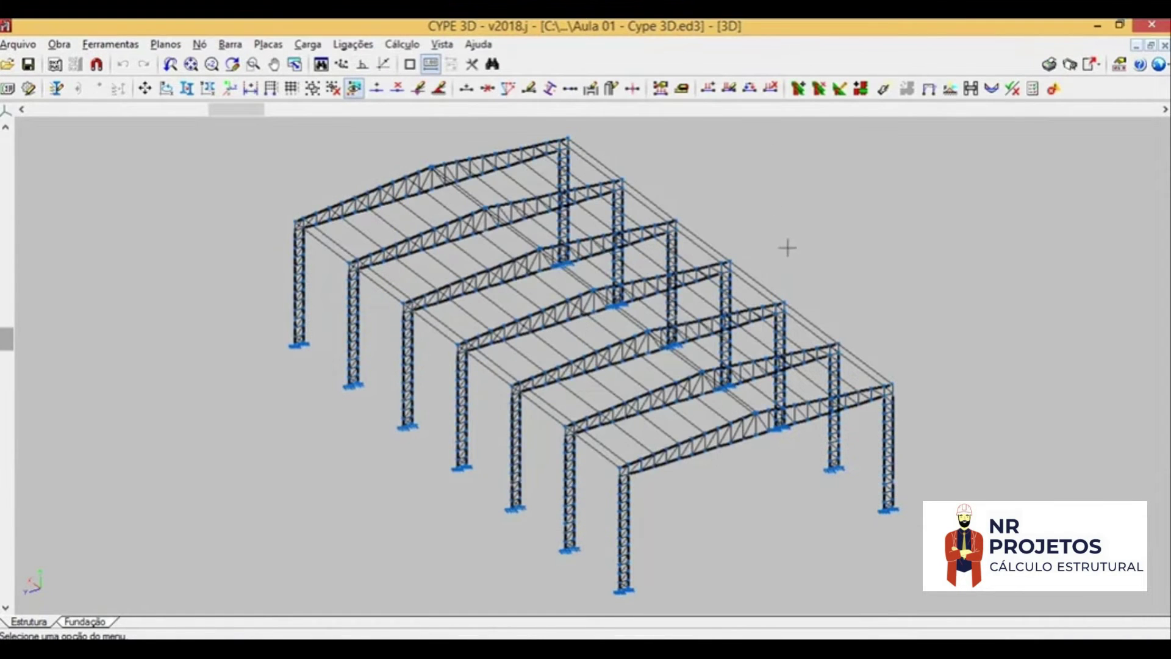
click(1069, 66)
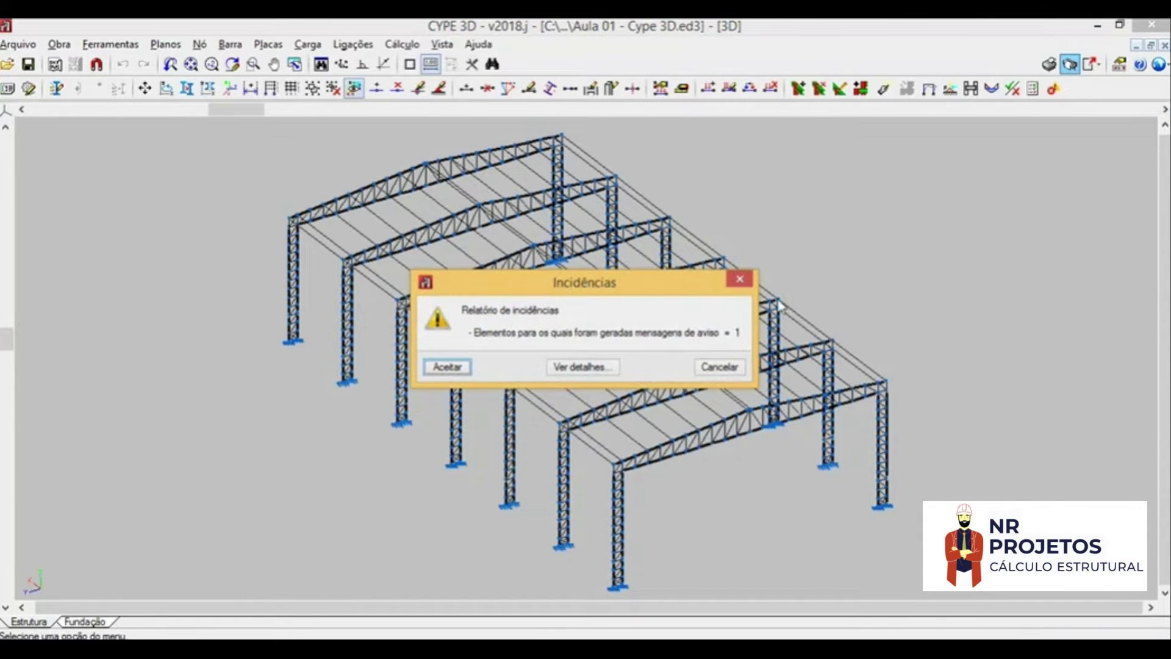
click(450, 369)
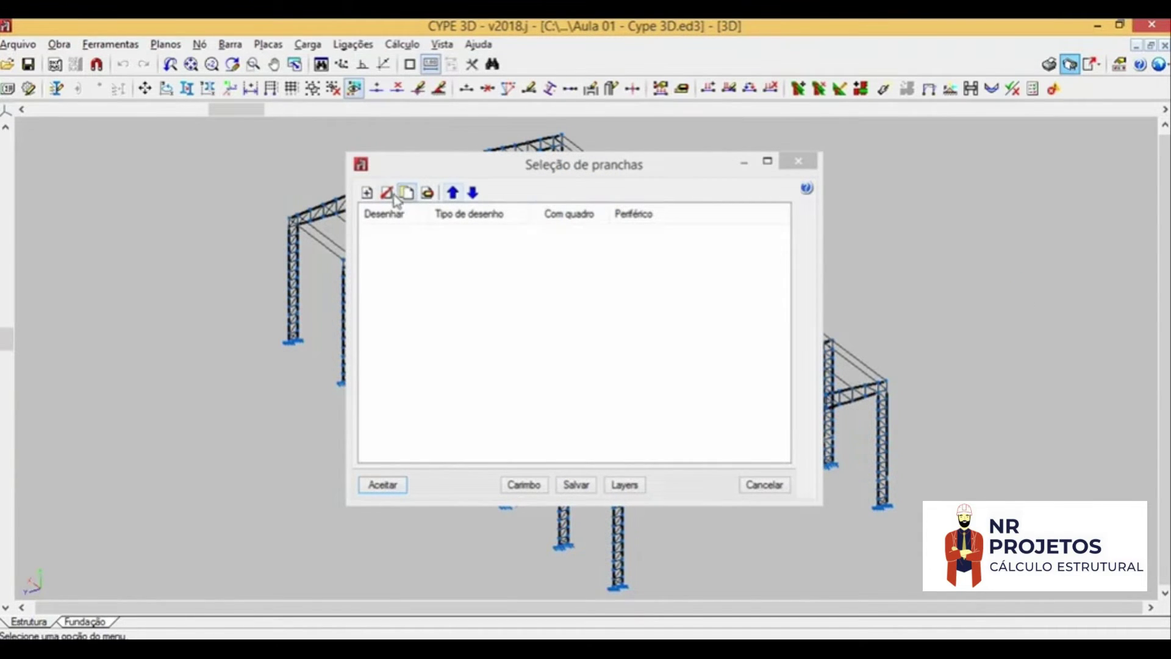
click(367, 192)
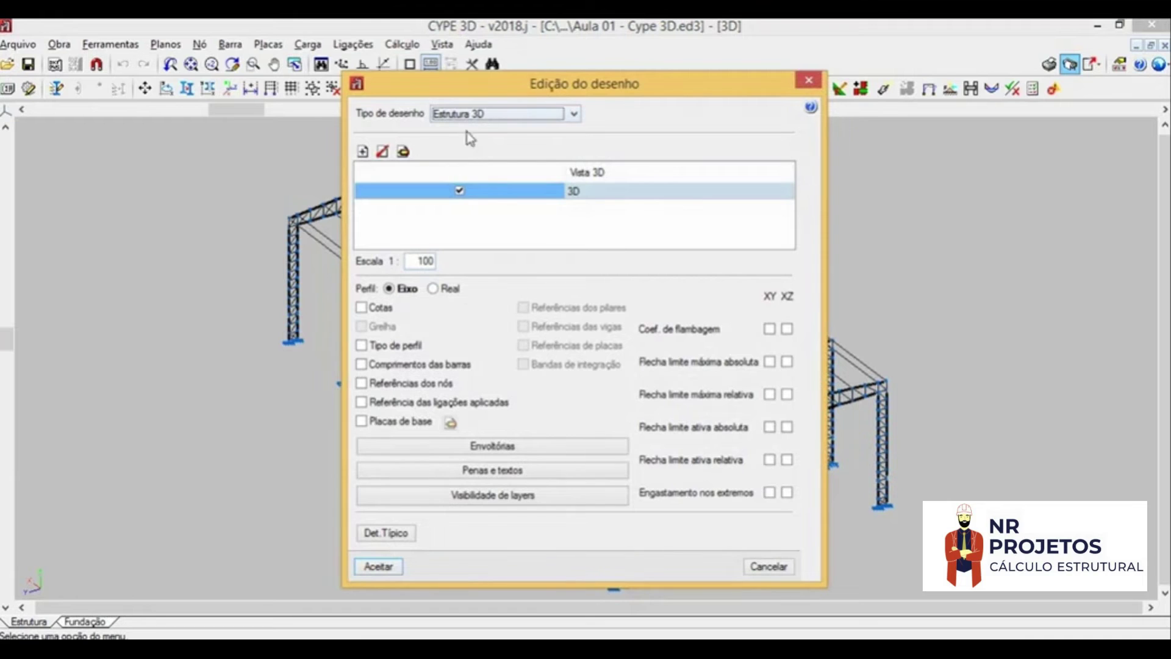
Step: Try the foundation plan drawing type and review its quantity table settings unchanged
click(515, 115)
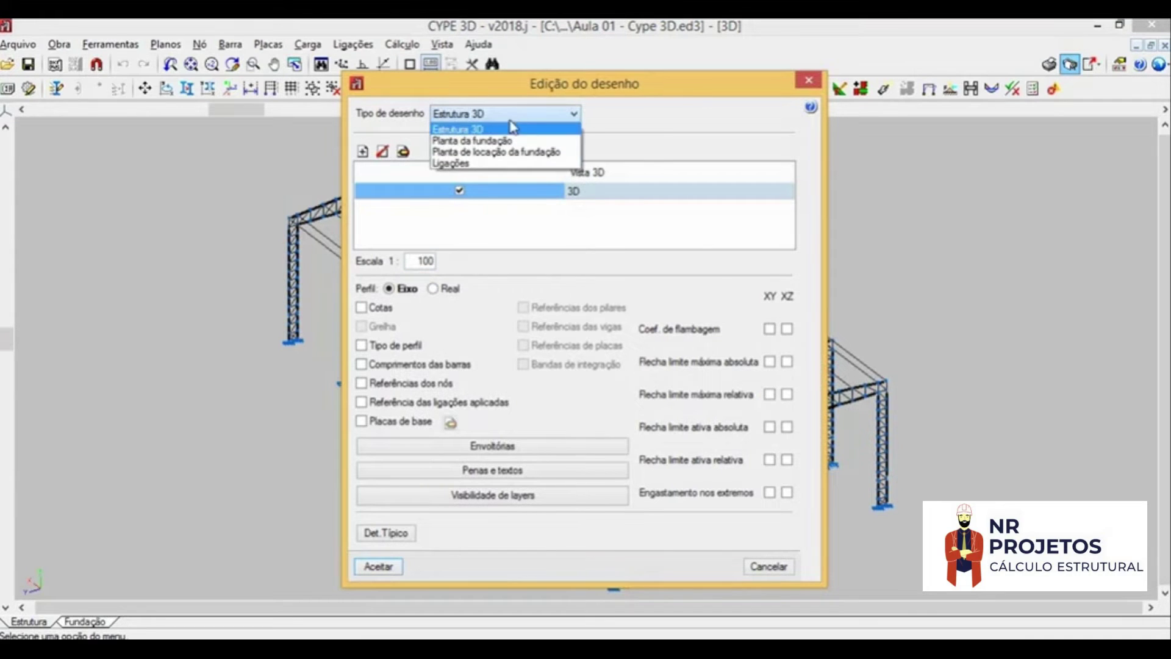
click(481, 143)
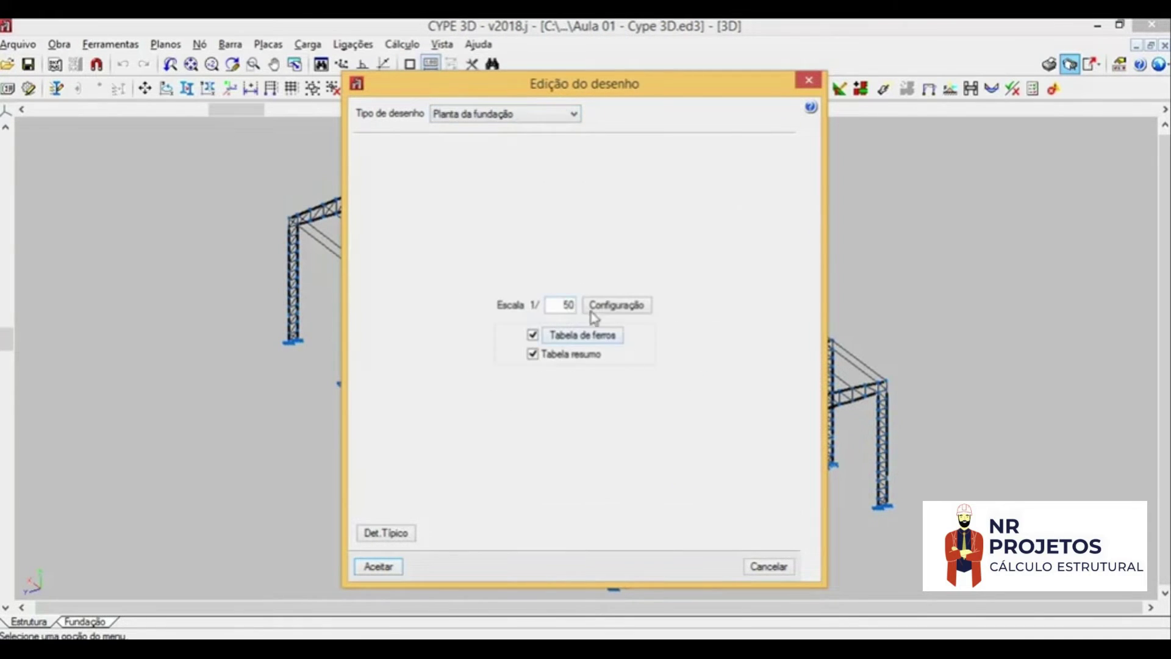
click(569, 341)
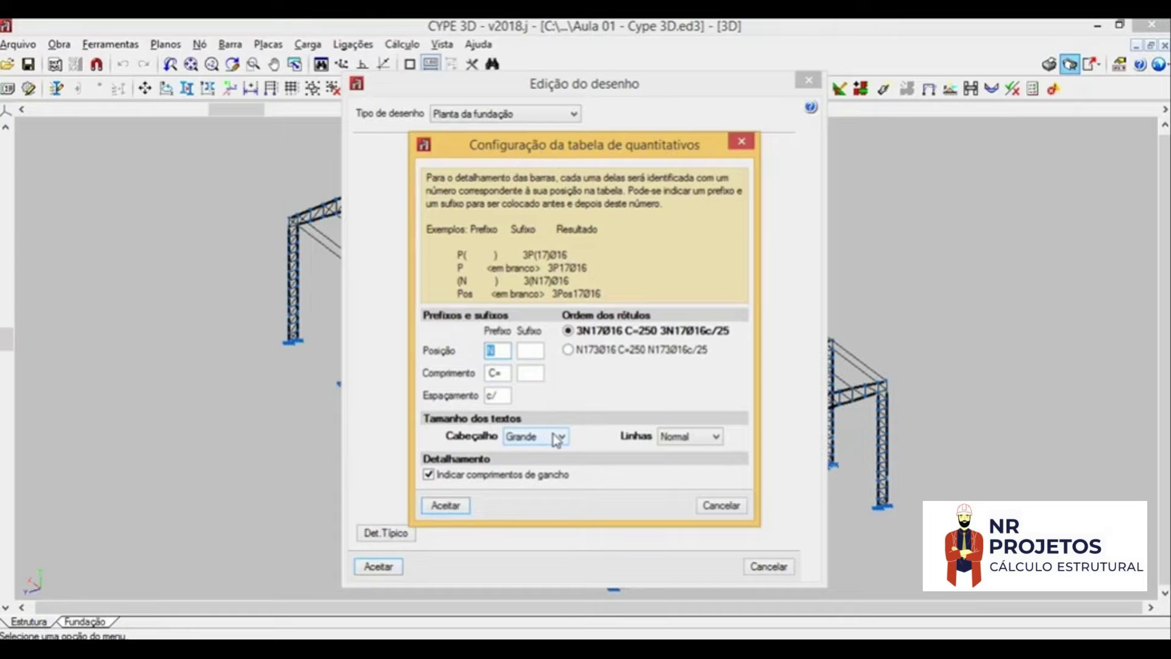
click(721, 506)
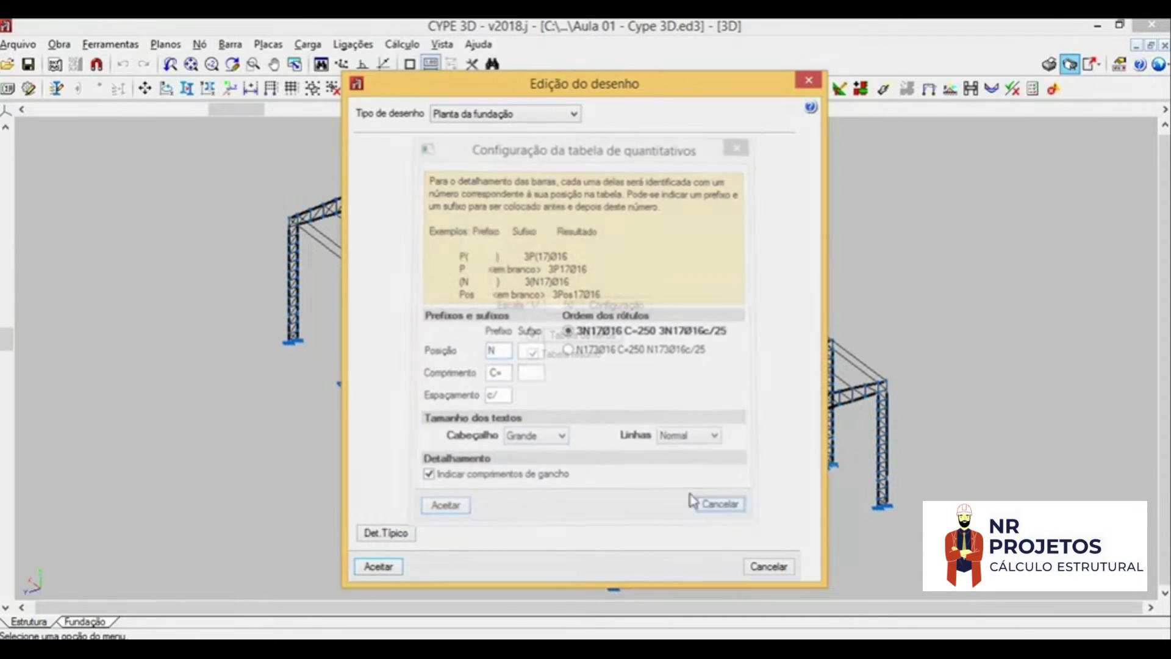
Step: Try the foundation location plan type, review its display settings, and close it unchanged
click(513, 116)
click(517, 153)
click(604, 275)
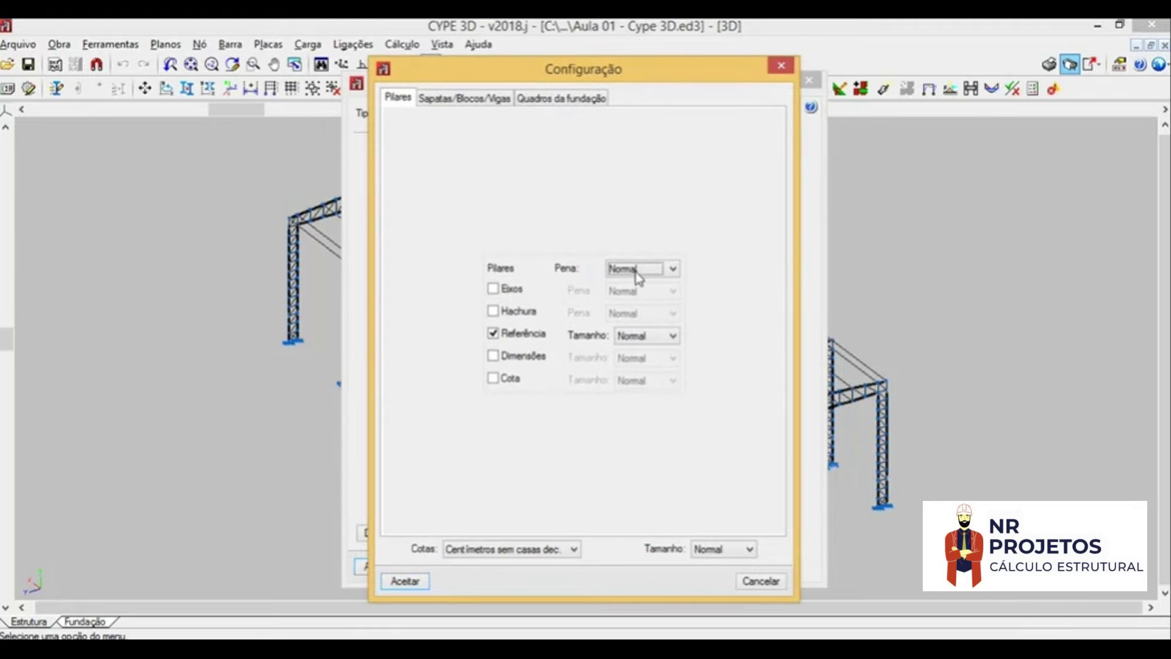
click(456, 105)
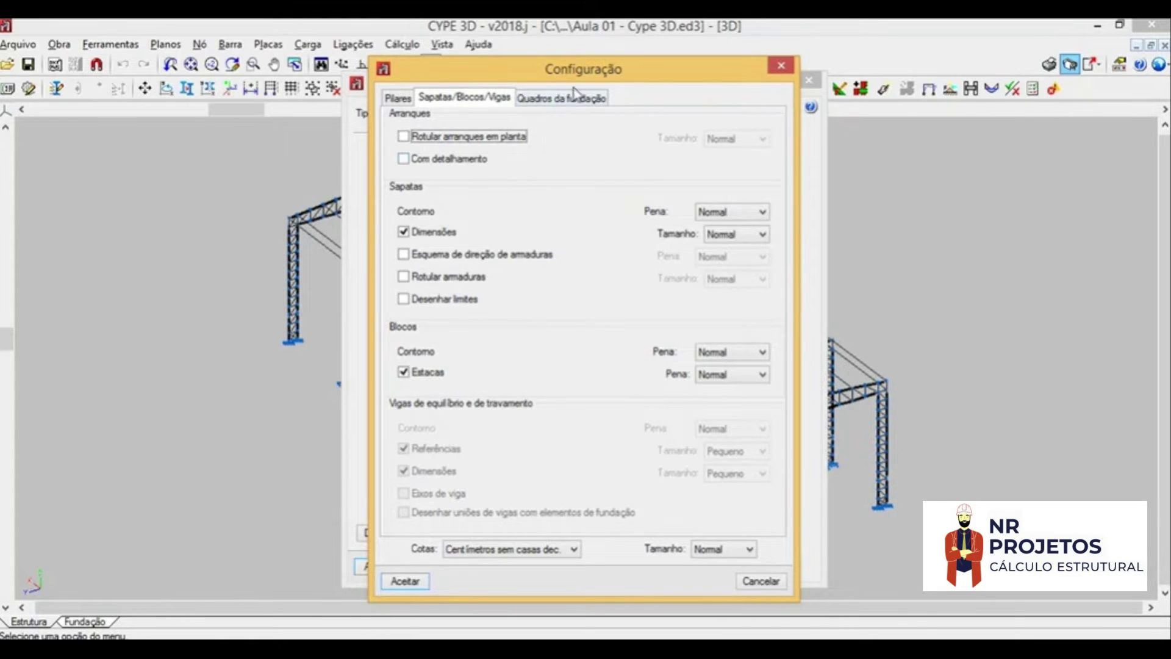
click(572, 98)
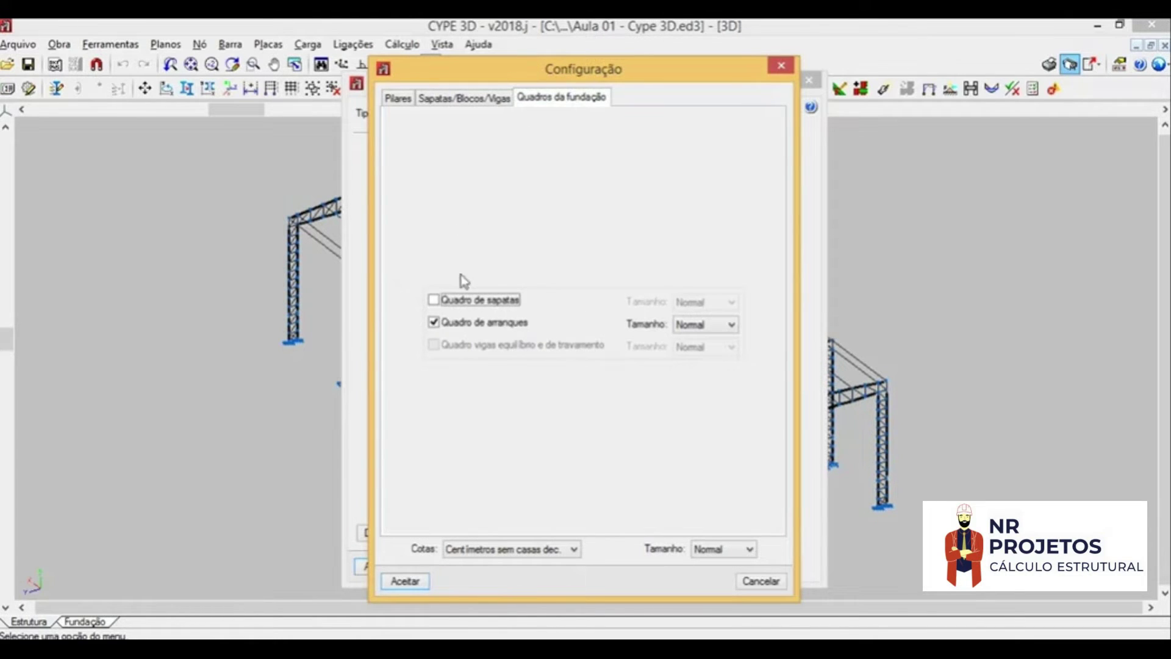
click(397, 98)
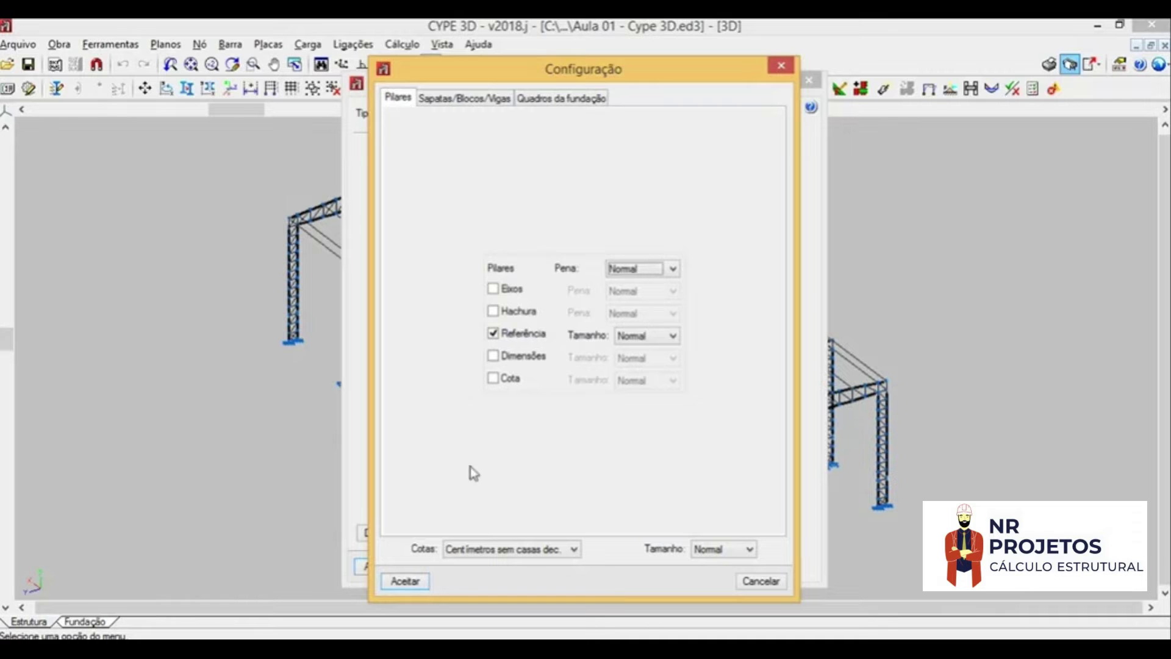
click(749, 581)
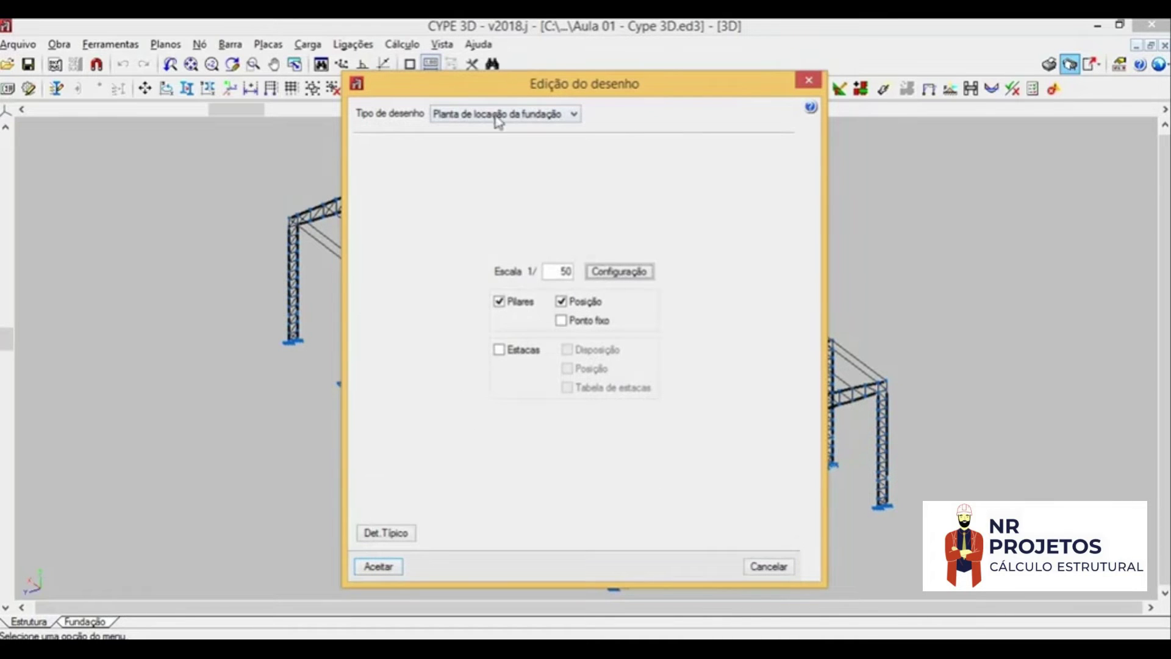
click(808, 80)
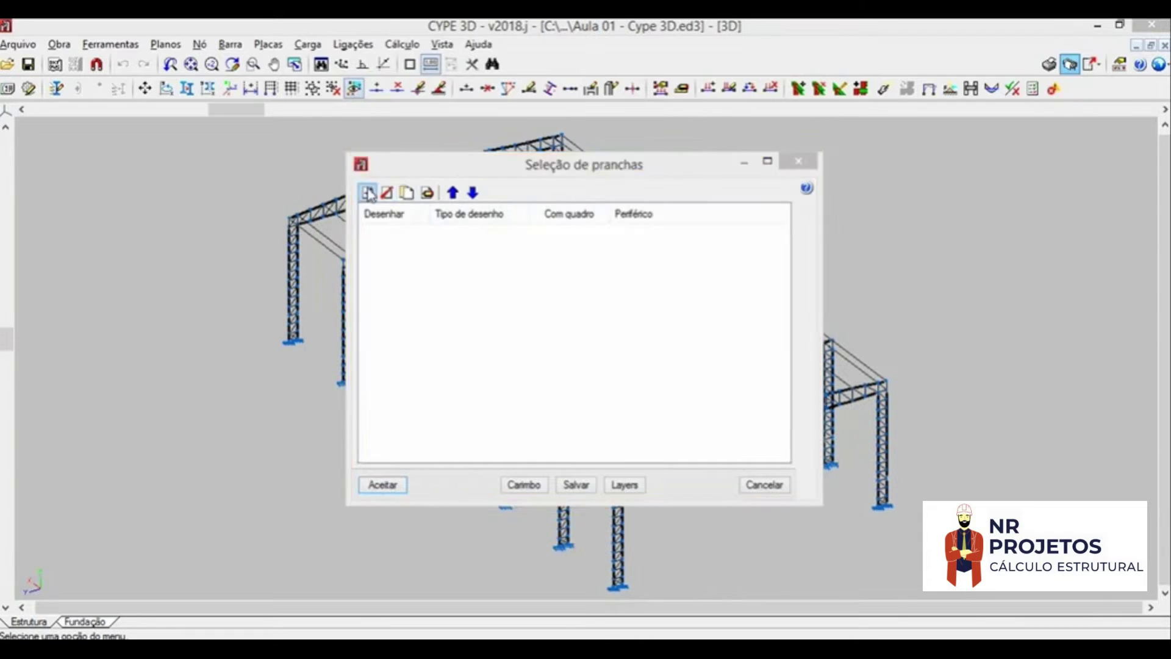
Step: Add a new Ligações drawing and show its Det.Típico typical details list
click(367, 193)
click(506, 114)
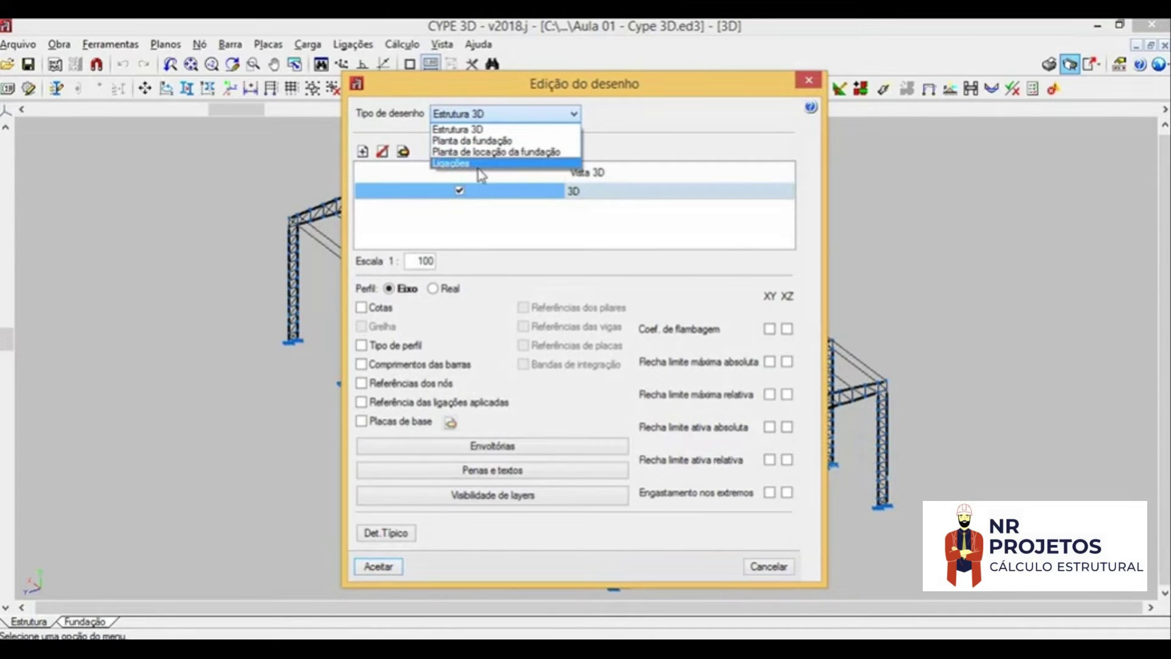
click(479, 163)
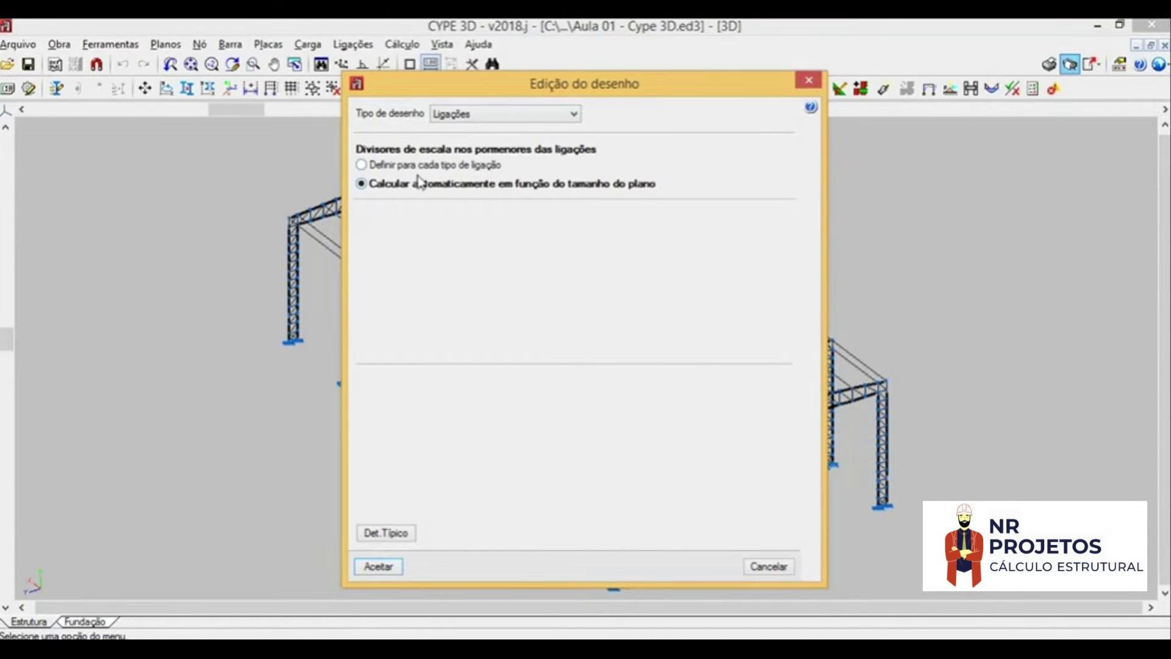
click(386, 534)
drag(505, 125, 490, 118)
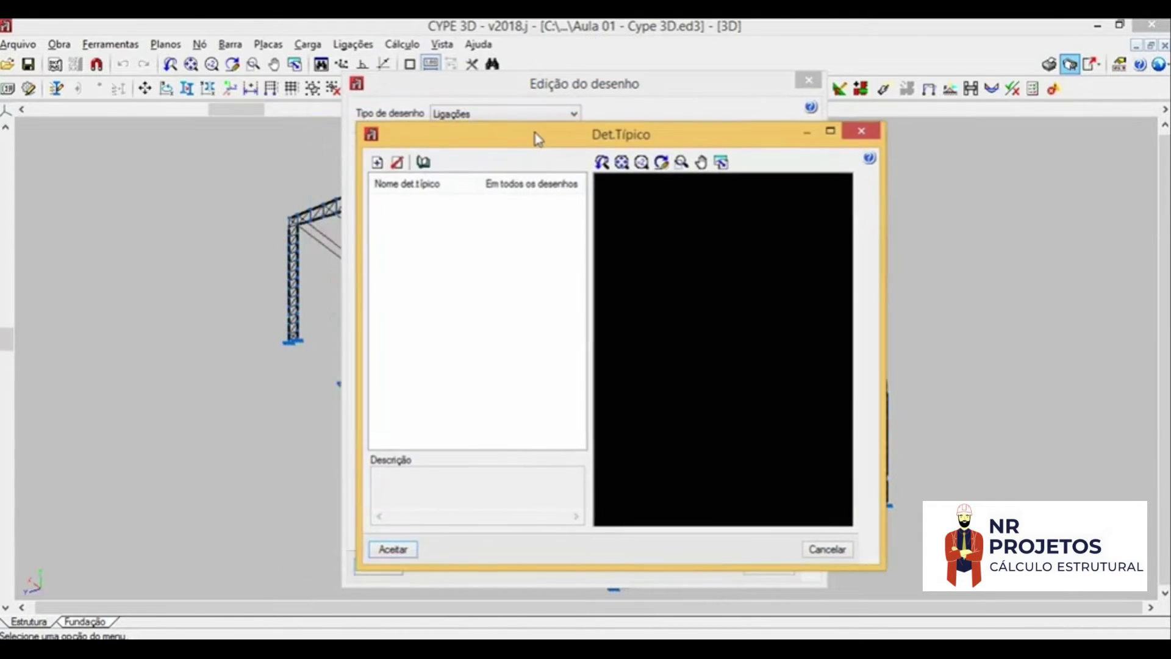
mouse_move(549, 116)
mouse_down()
mouse_move(575, 122)
mouse_move(542, 120)
mouse_up()
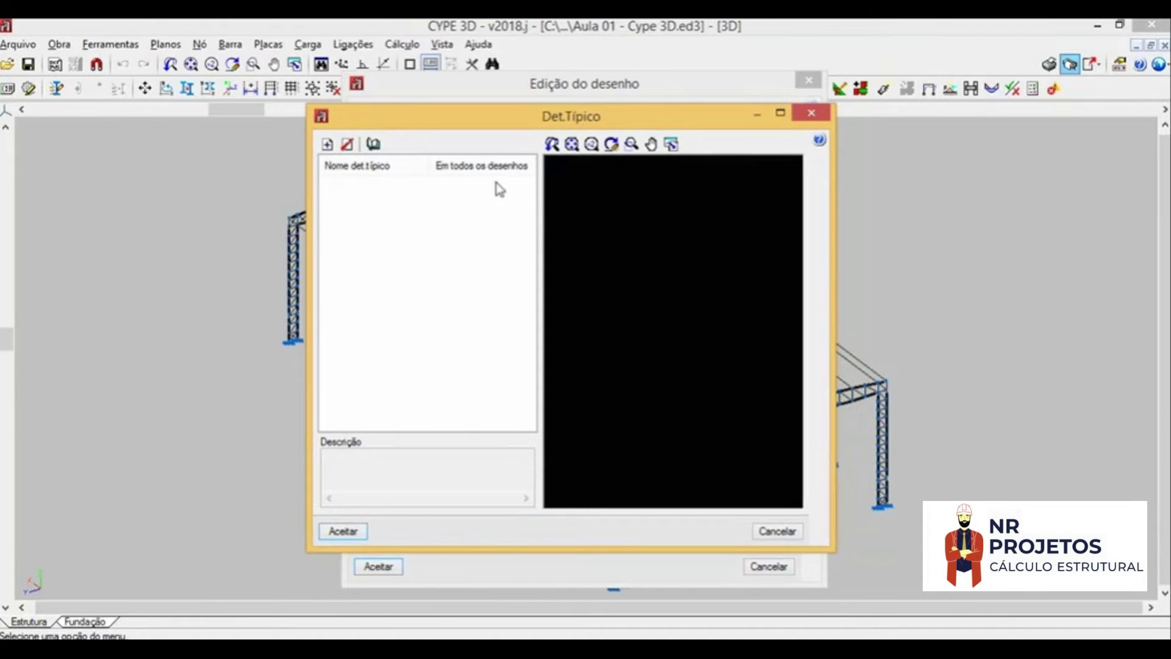
click(327, 145)
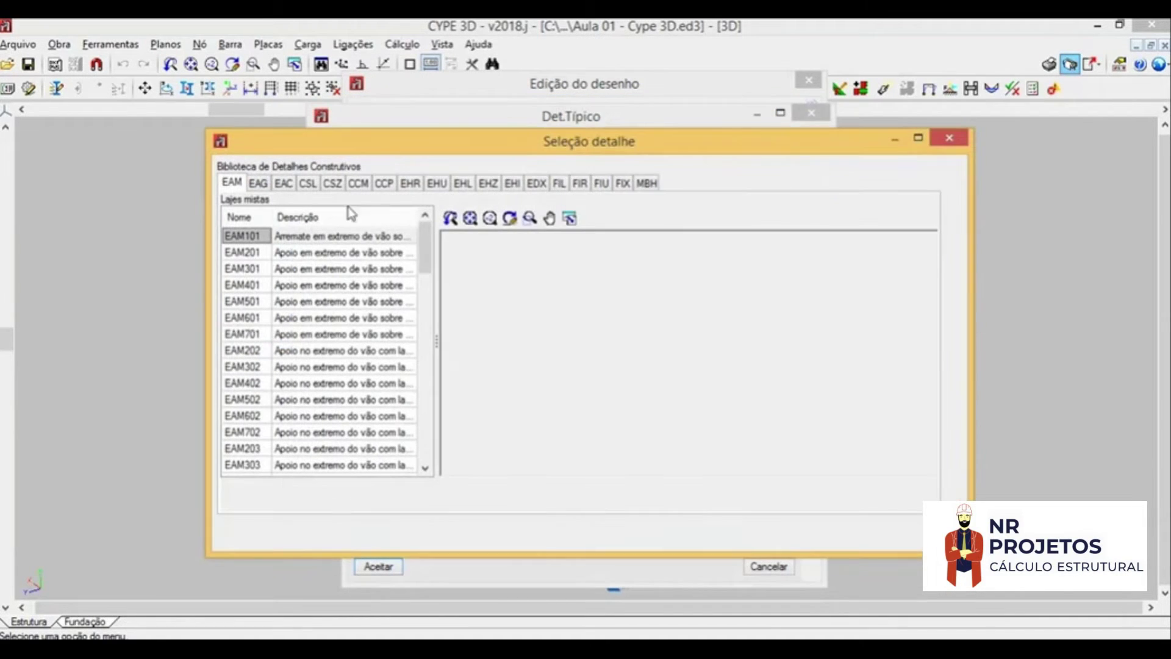
drag(462, 154, 474, 154)
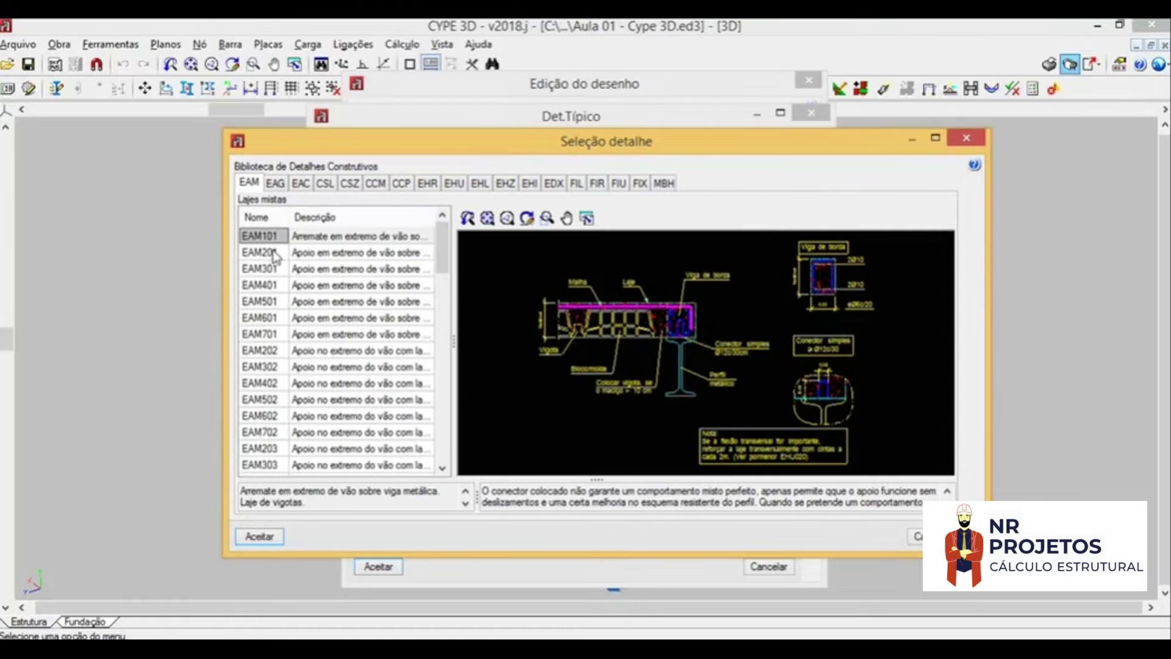
click(272, 183)
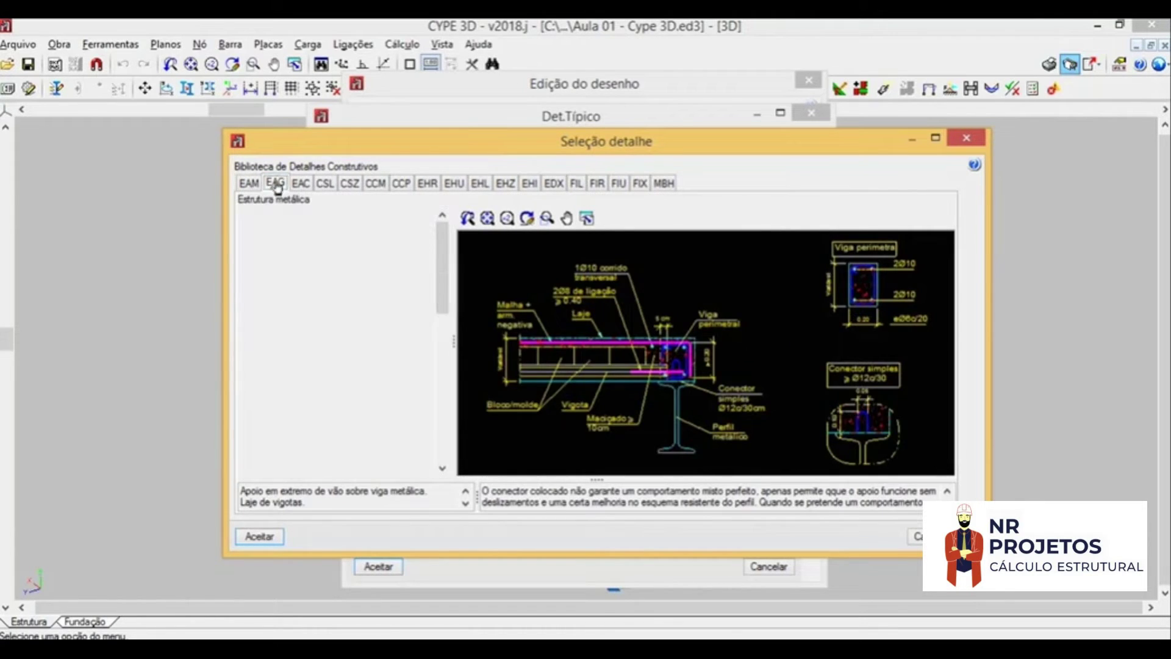
click(329, 269)
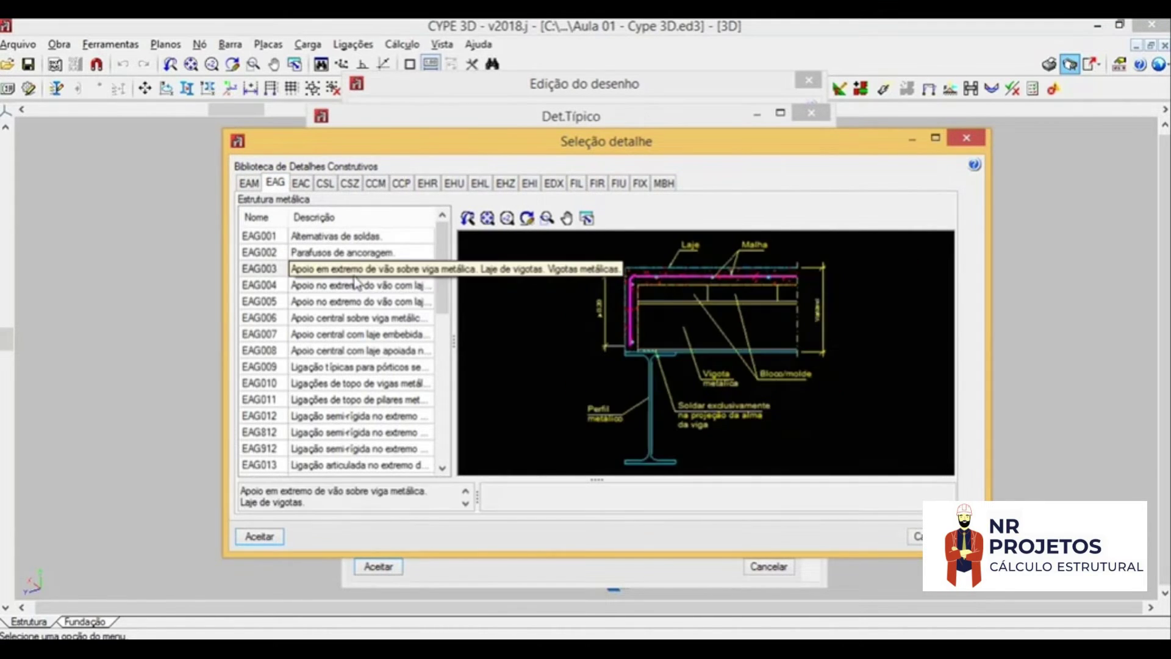
click(341, 301)
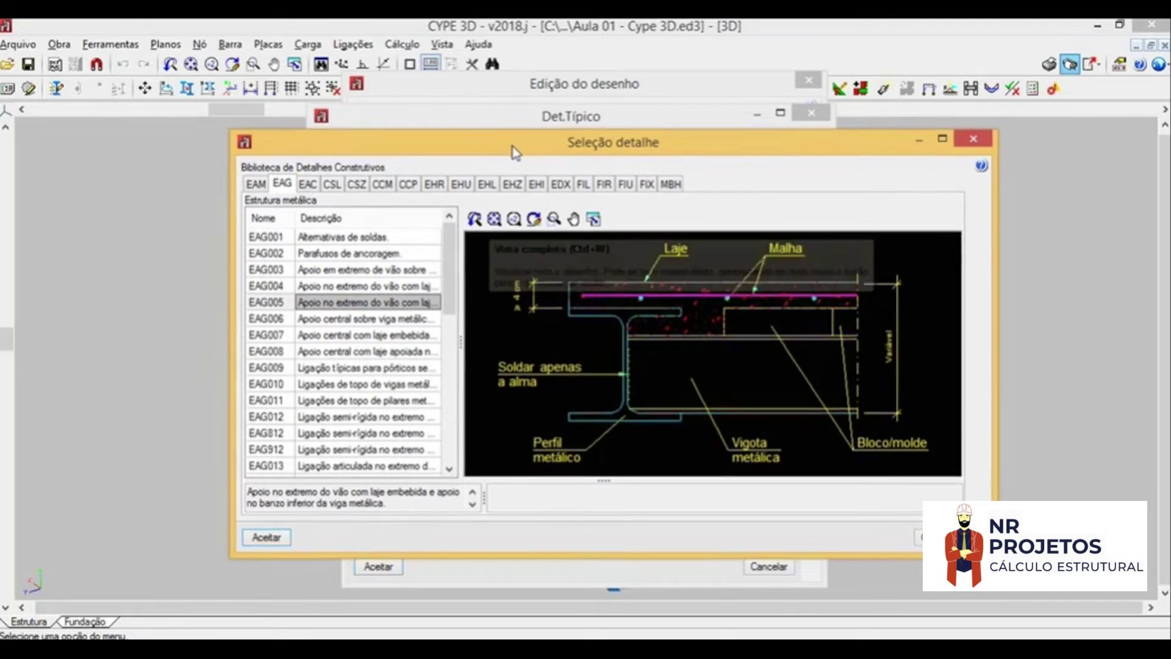
drag(503, 150, 529, 153)
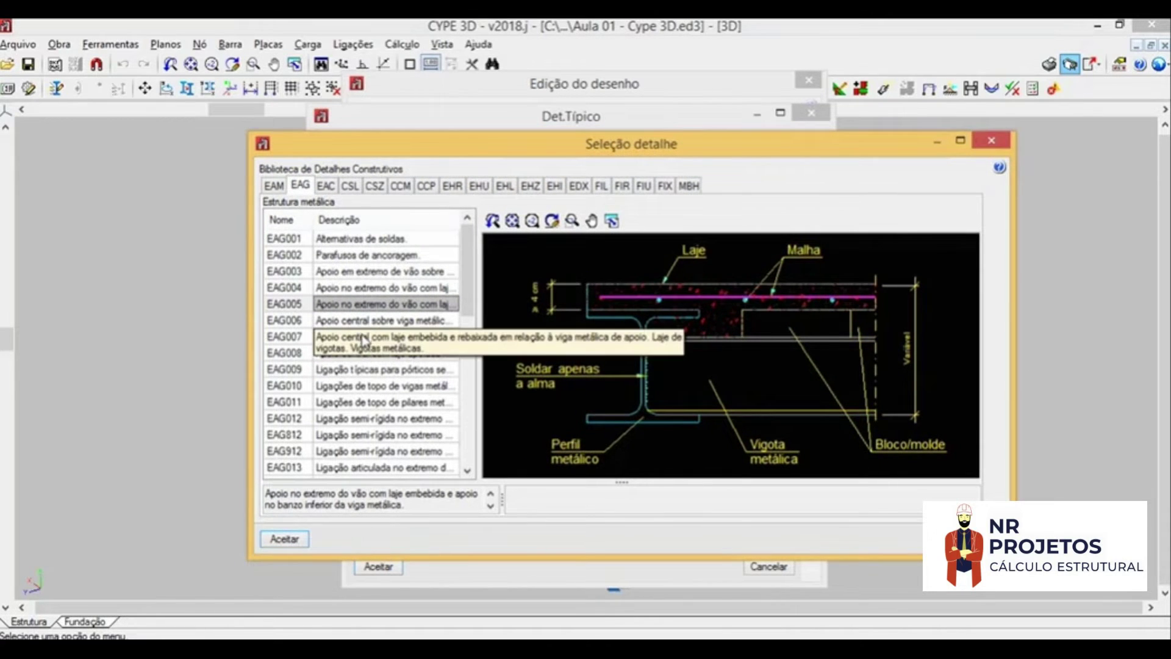
click(367, 369)
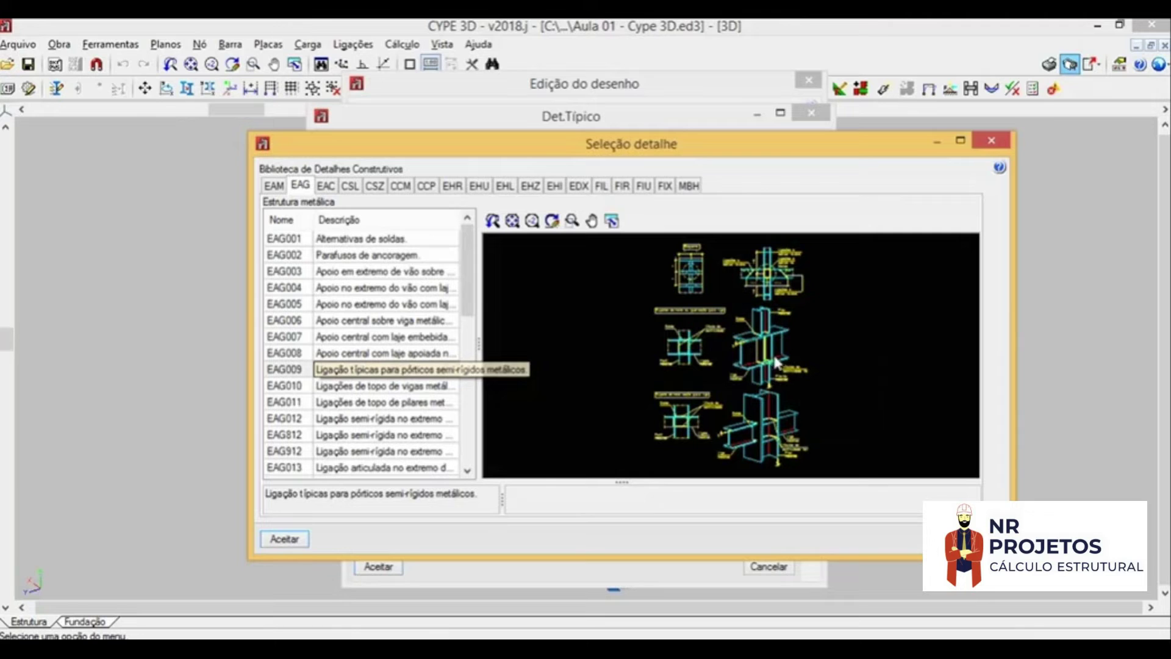
click(384, 387)
click(326, 185)
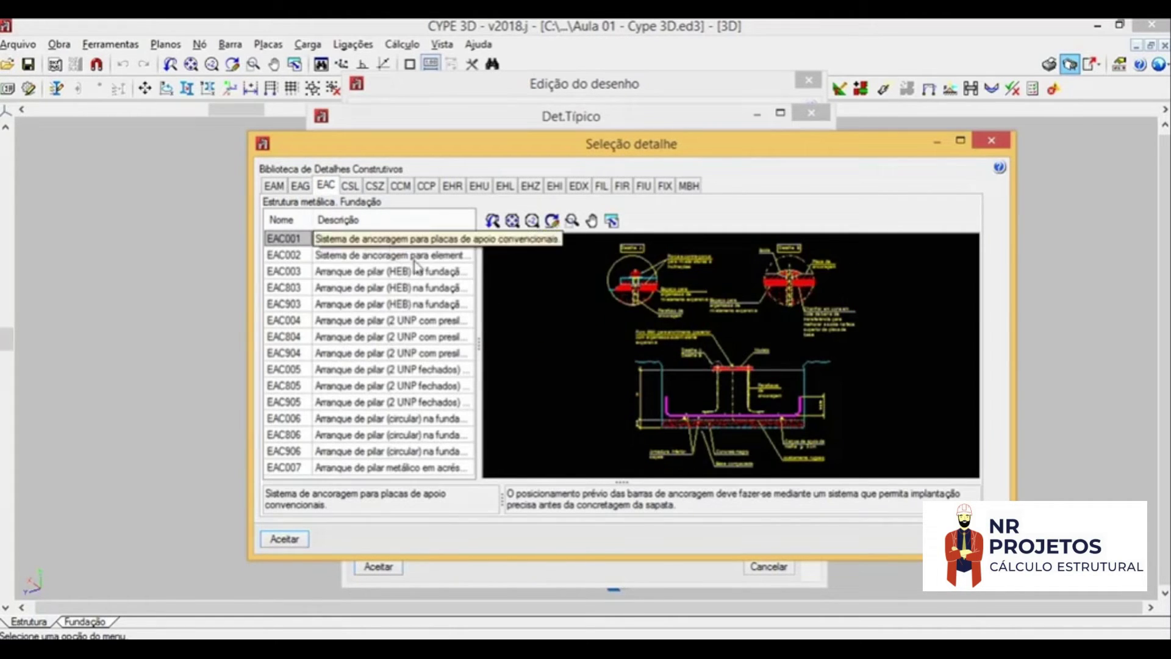
click(359, 308)
click(359, 352)
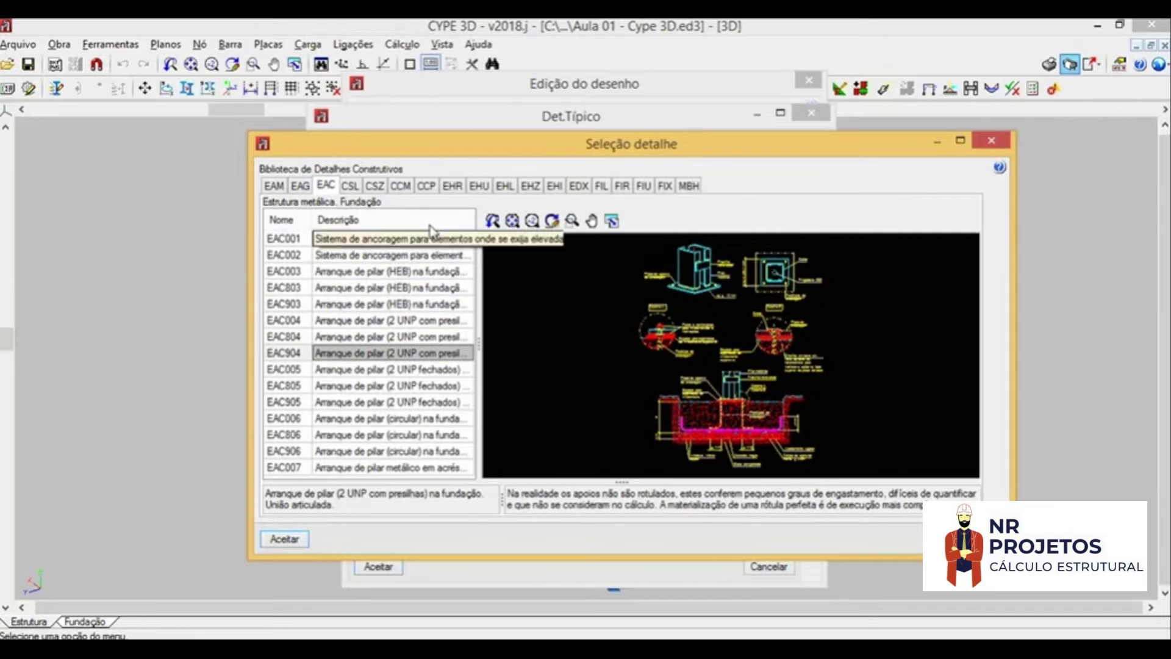
click(351, 187)
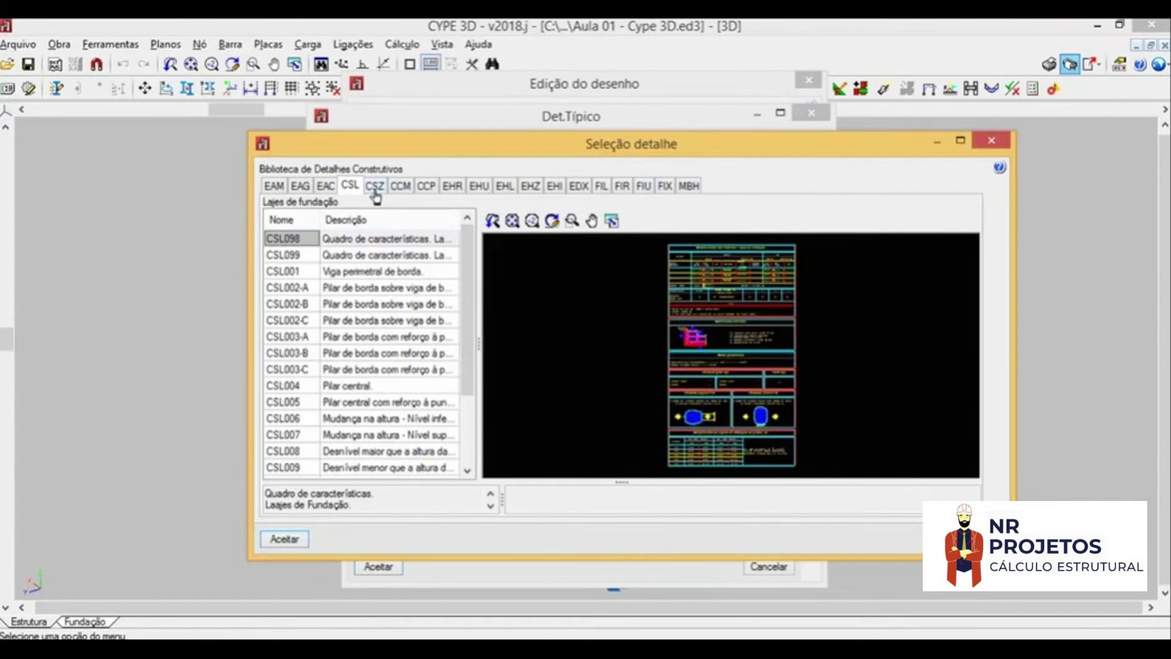
click(375, 191)
click(402, 189)
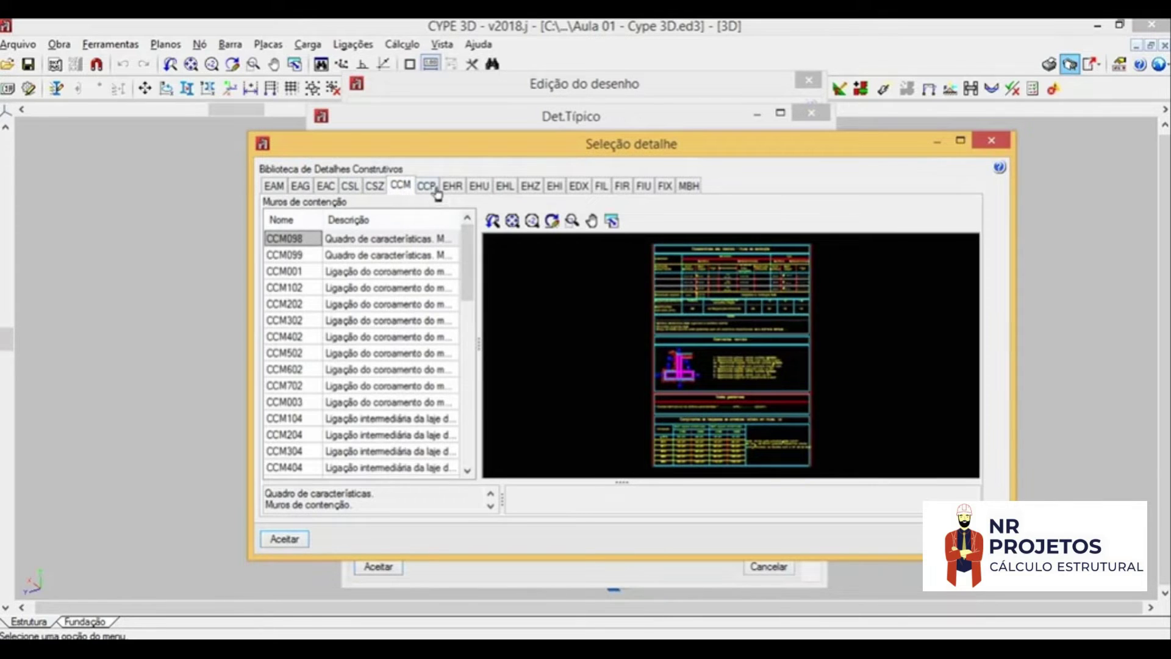
click(437, 191)
click(455, 191)
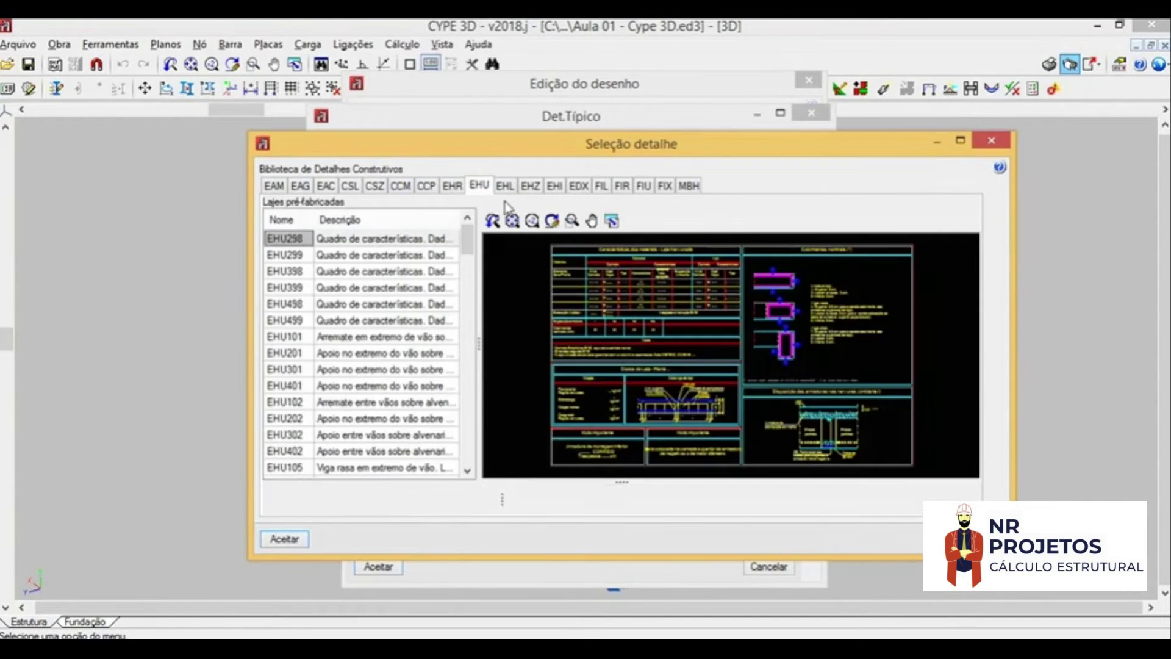
click(505, 186)
click(557, 190)
click(578, 190)
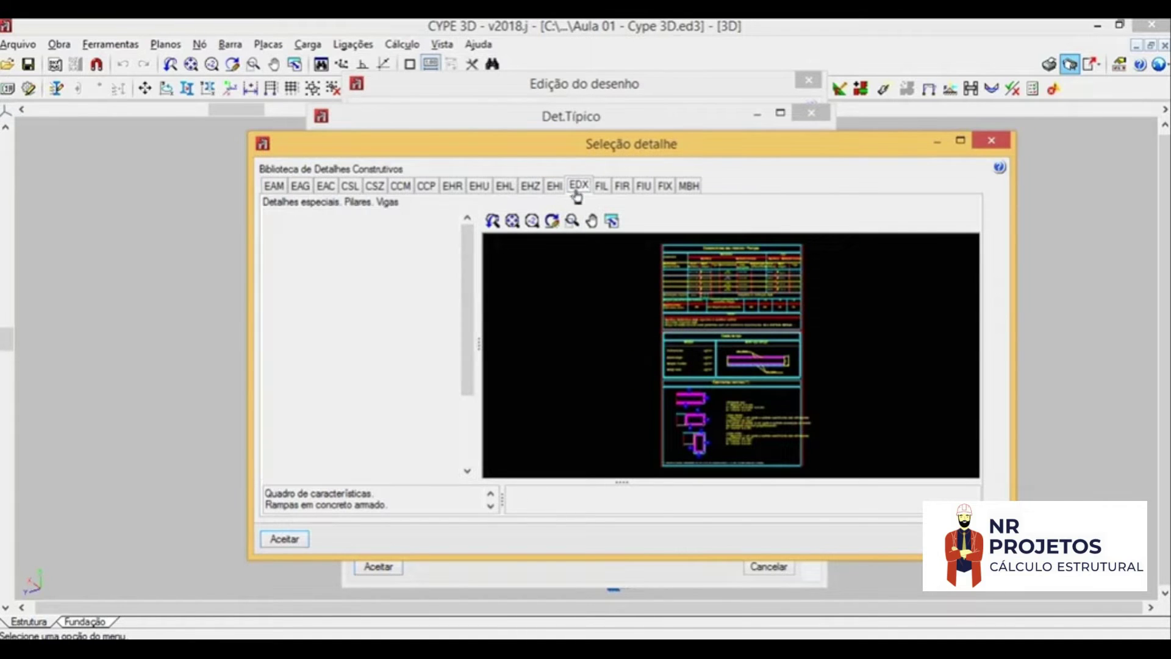
click(600, 190)
drag(724, 160, 695, 151)
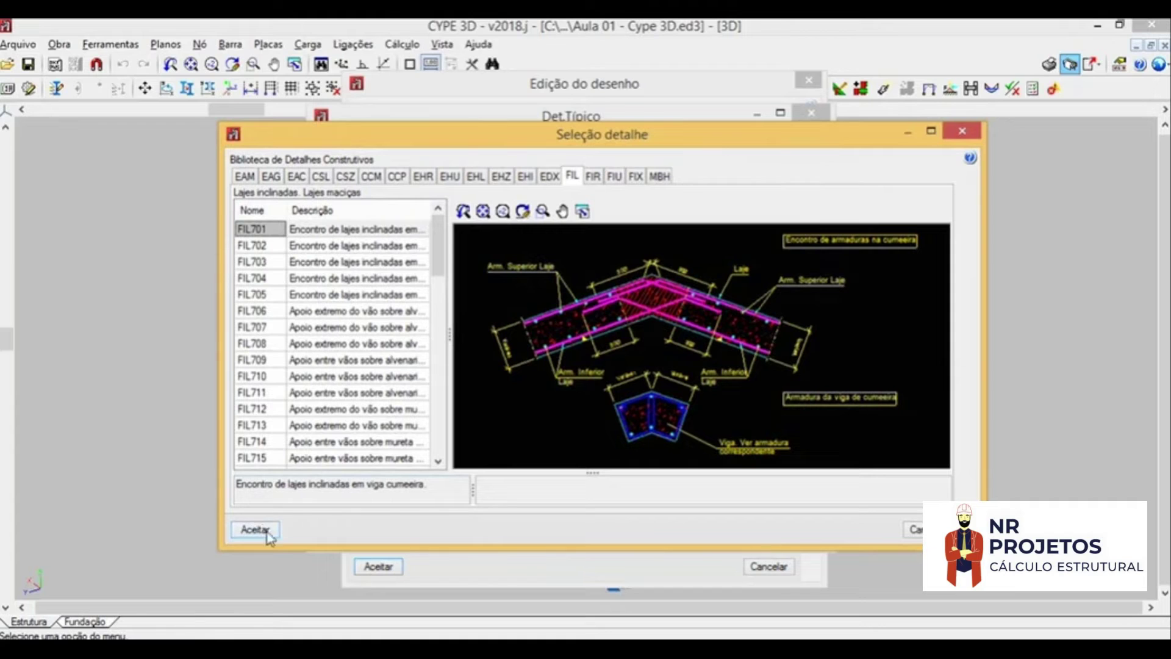
click(915, 531)
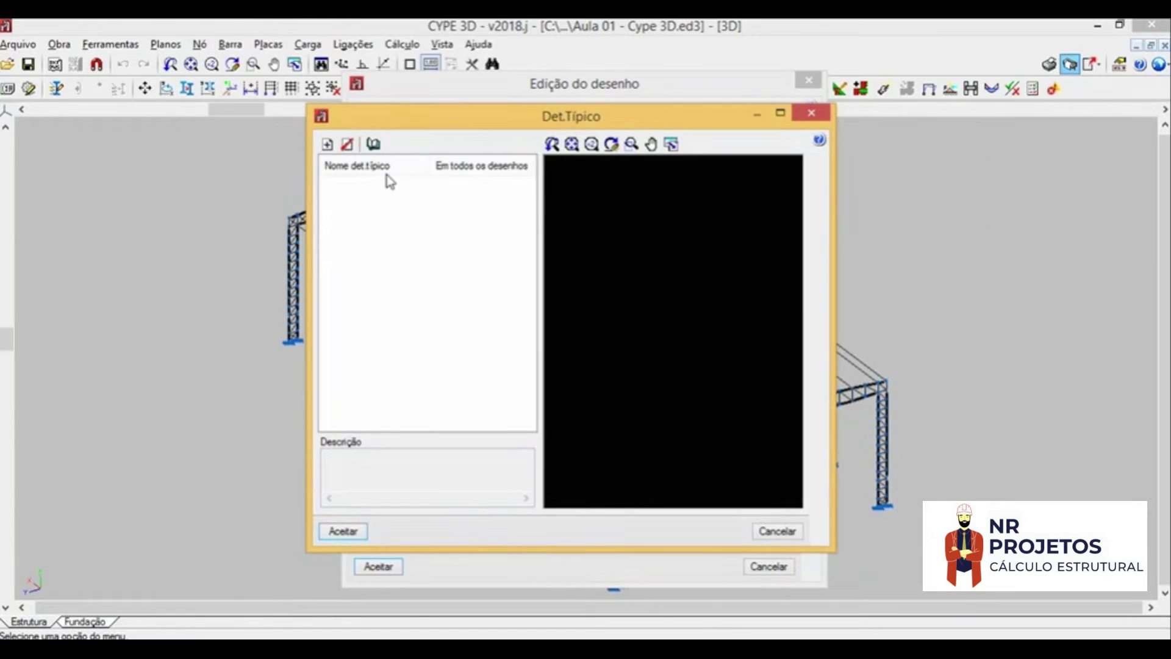
Step: Discard the connections drawing and add a new Estrutura 3D drawing
click(787, 534)
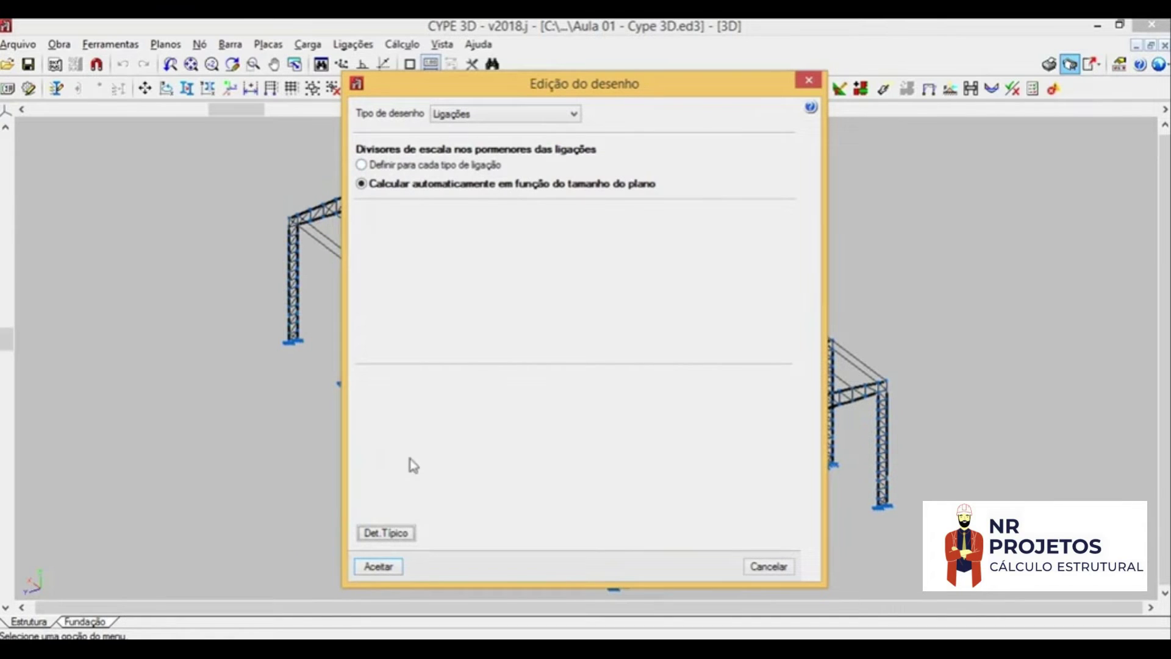
click(767, 567)
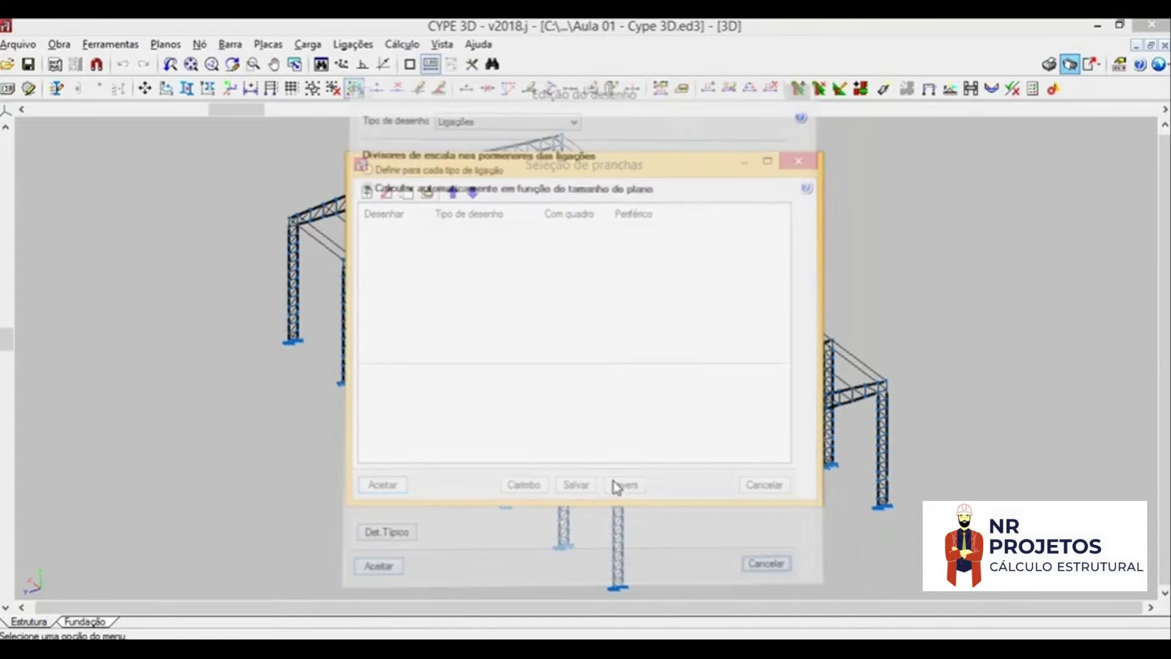
click(366, 192)
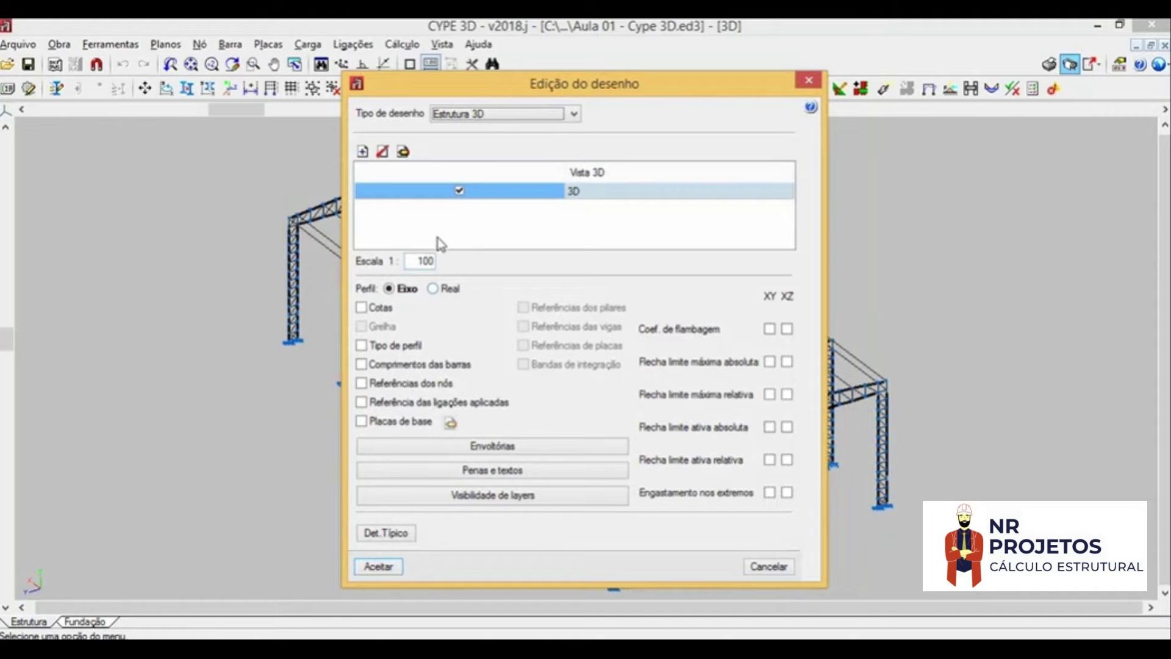
click(491, 122)
click(486, 218)
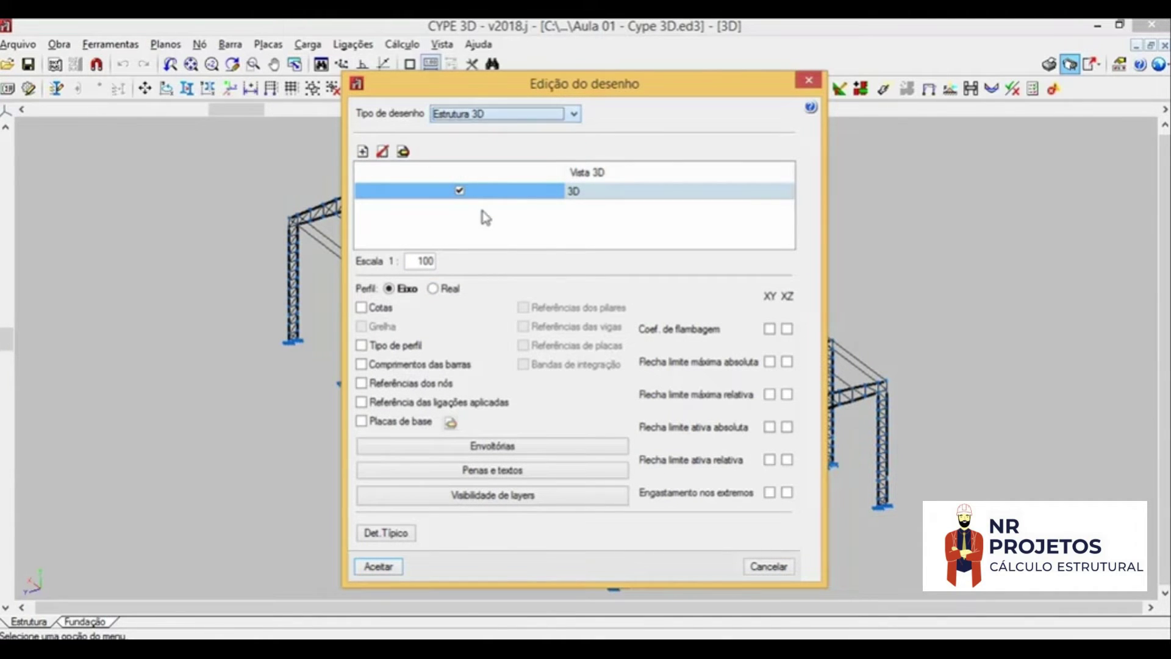
Step: Add a second 3D view, preview its projection full screen, then remove it
click(363, 151)
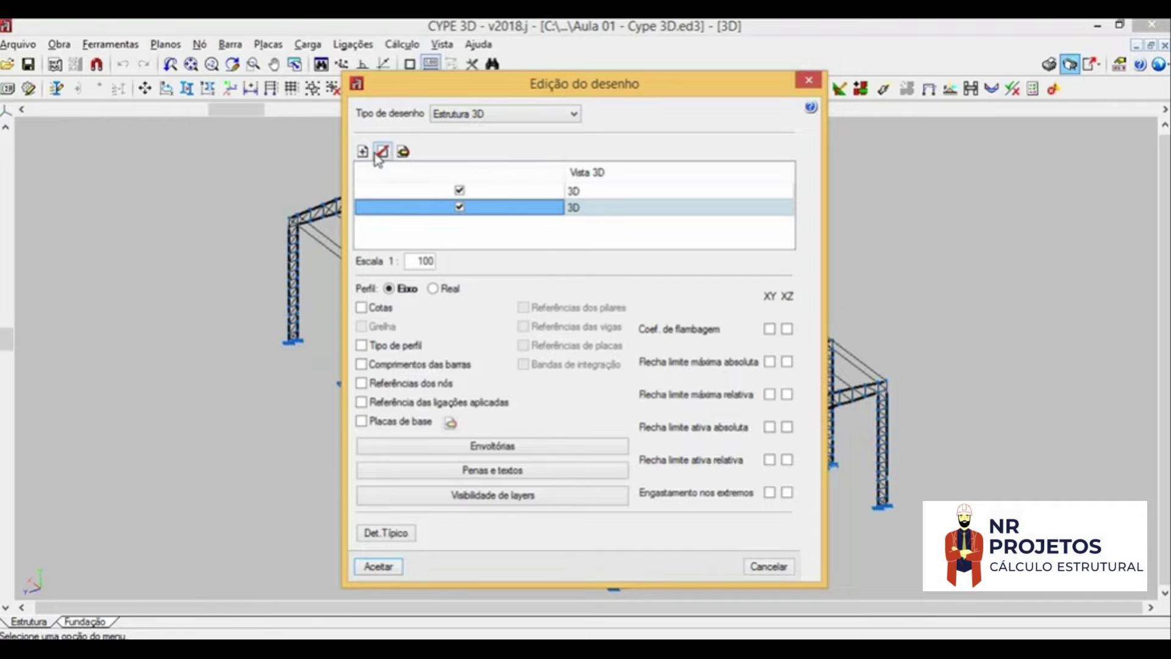
click(403, 151)
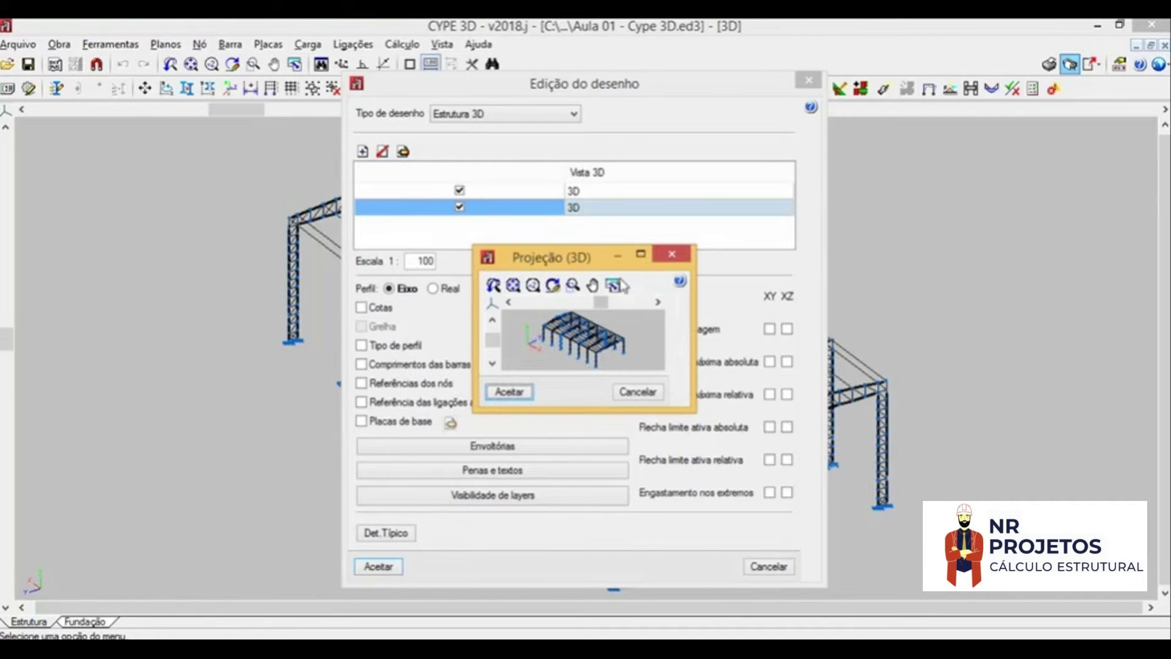
click(640, 254)
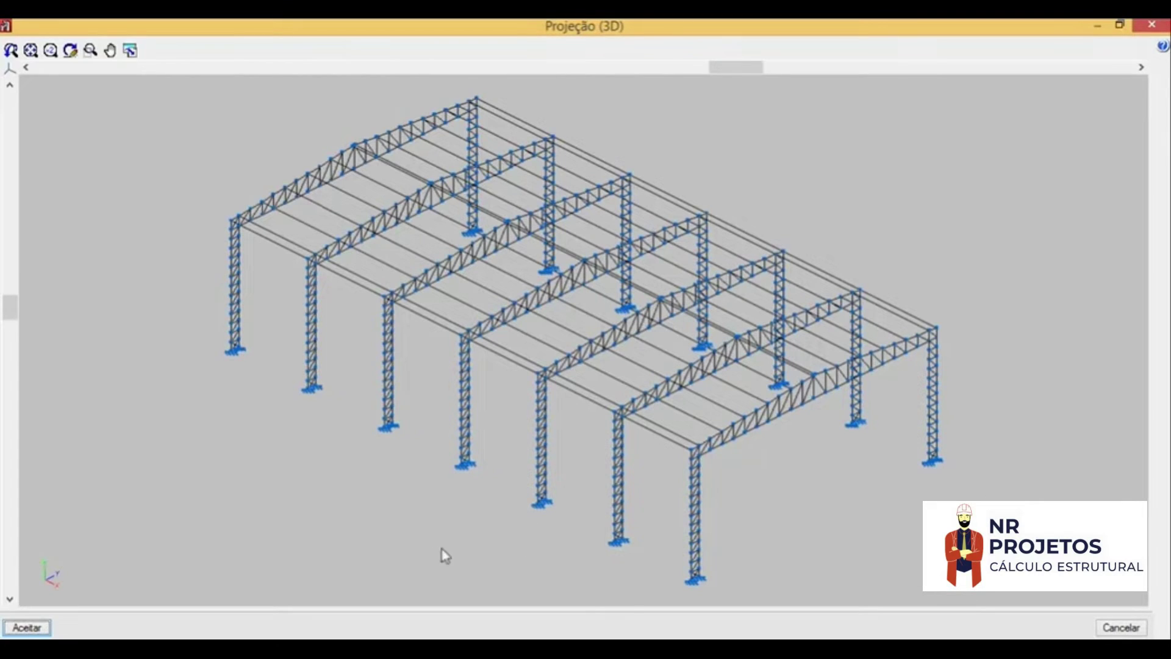
mouse_move(723, 74)
mouse_down()
mouse_move(740, 73)
mouse_move(723, 72)
mouse_up()
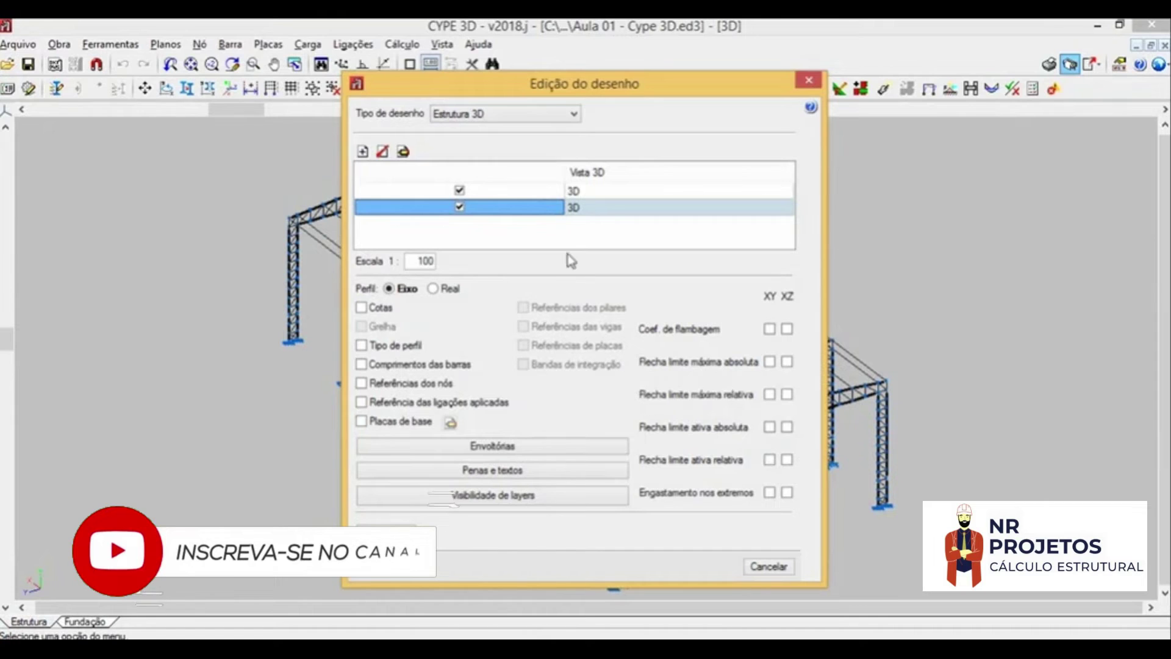
drag(565, 85, 541, 83)
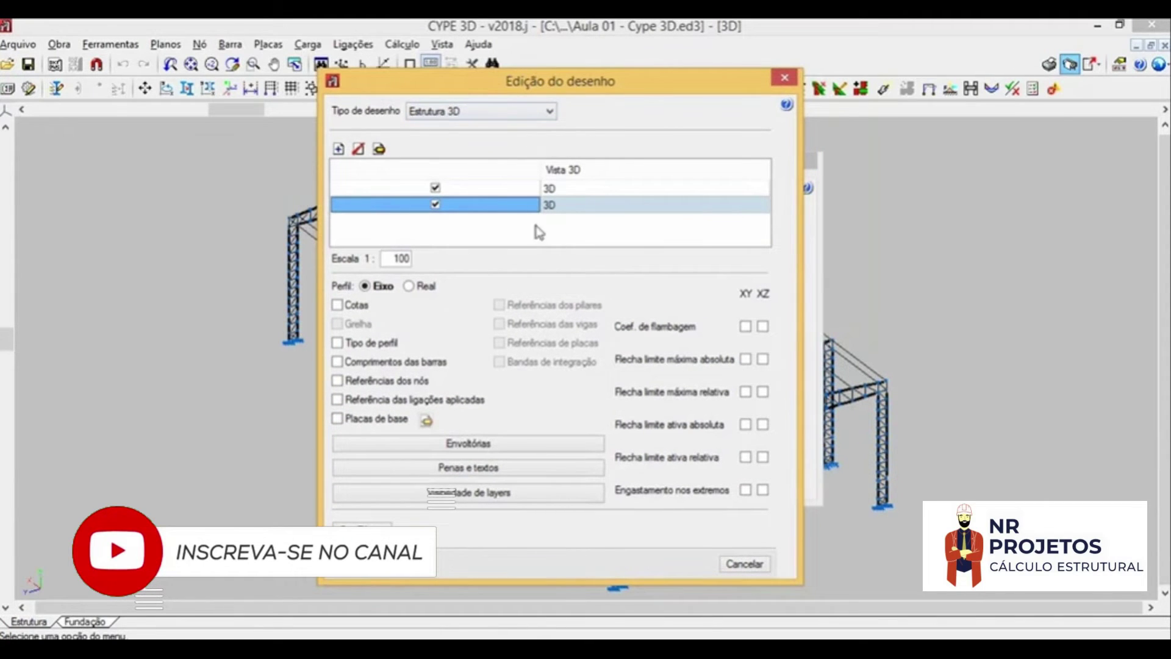
click(357, 149)
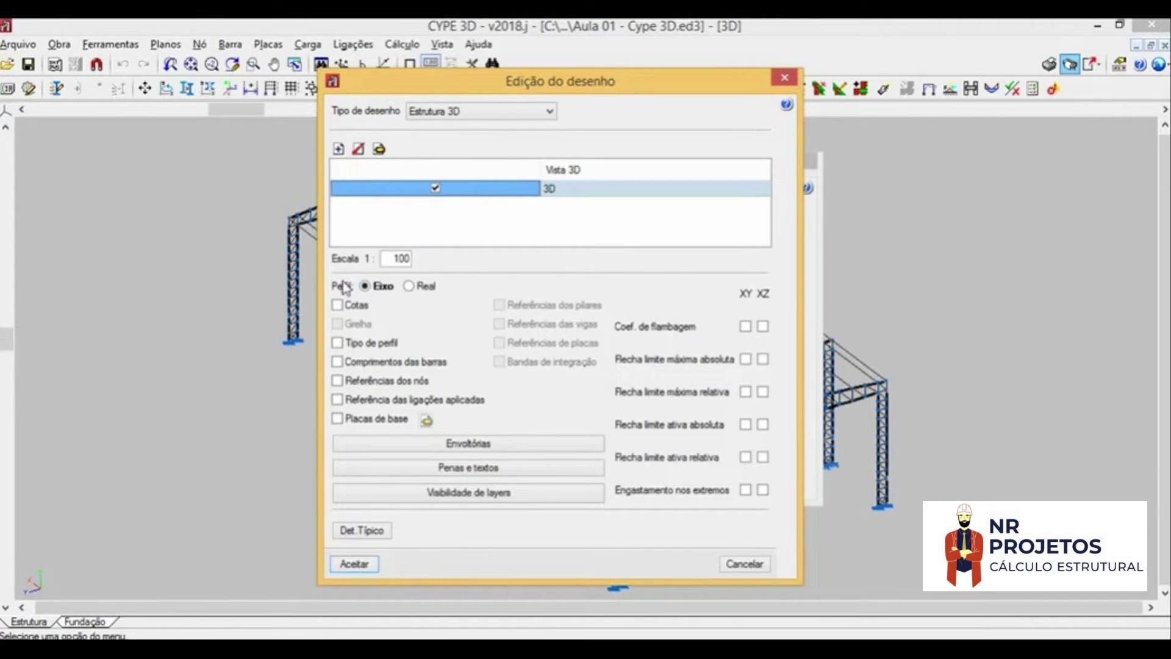
Step: Switch the Perfil setting from Real to Eixo so members draw as axis lines
click(411, 288)
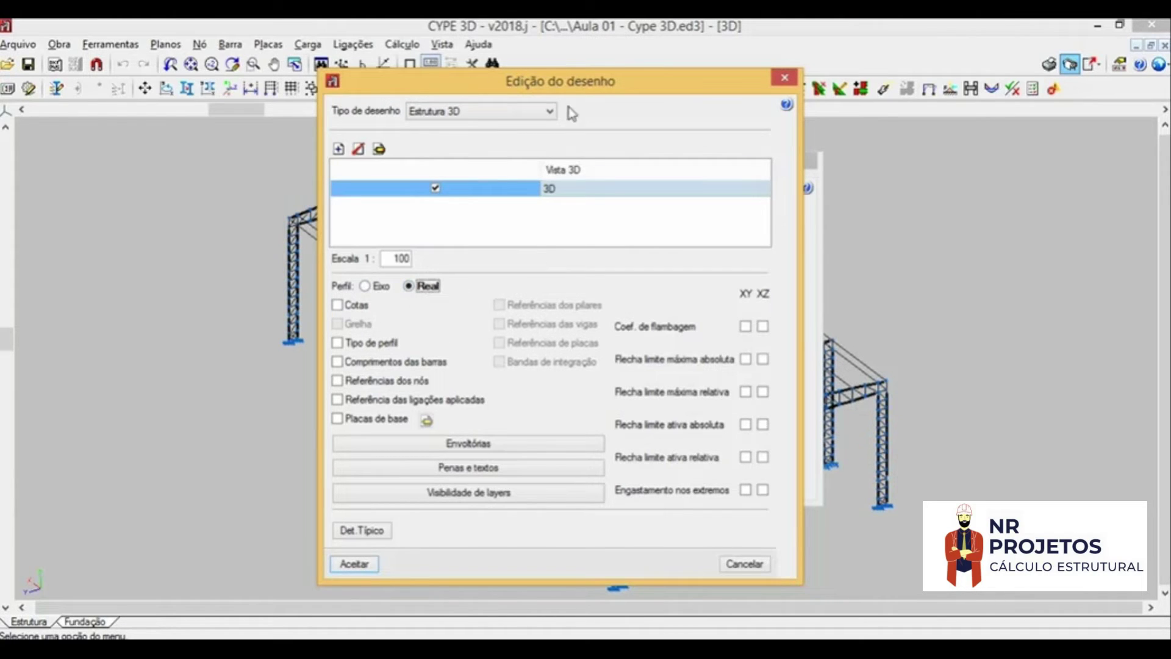
drag(571, 92, 578, 90)
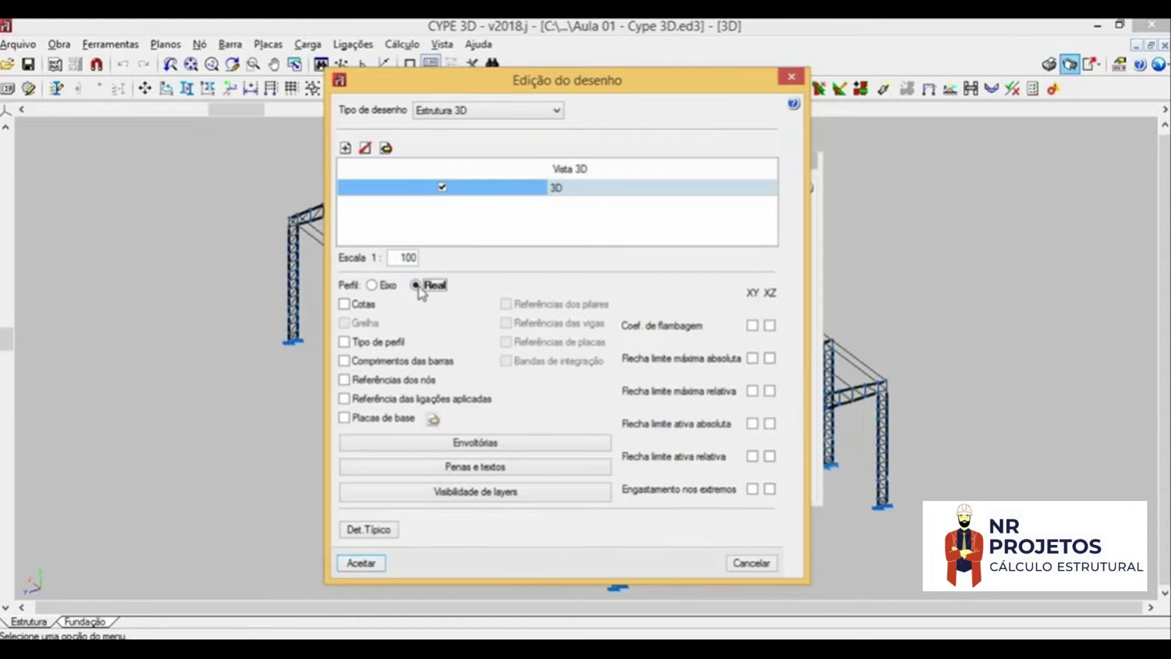
drag(607, 91, 614, 75)
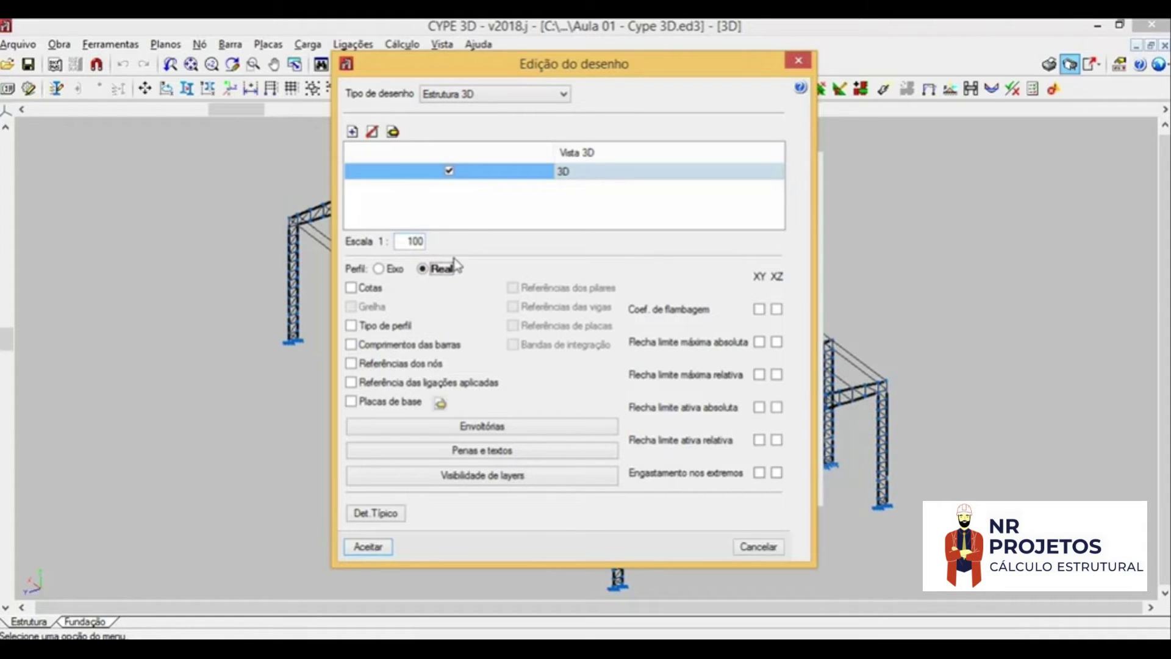
drag(537, 77, 546, 74)
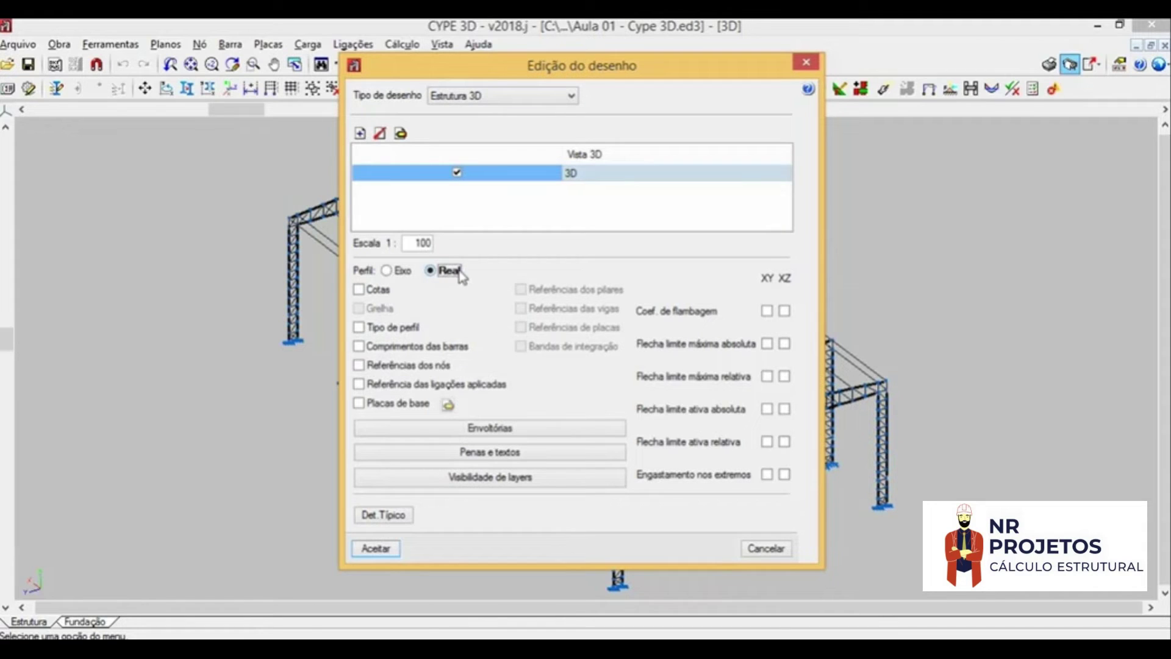
click(388, 271)
Step: Review Envoltórias, Penas e textos and layer visibility unchanged, then confirm the Estrutura 3D drawing
click(492, 429)
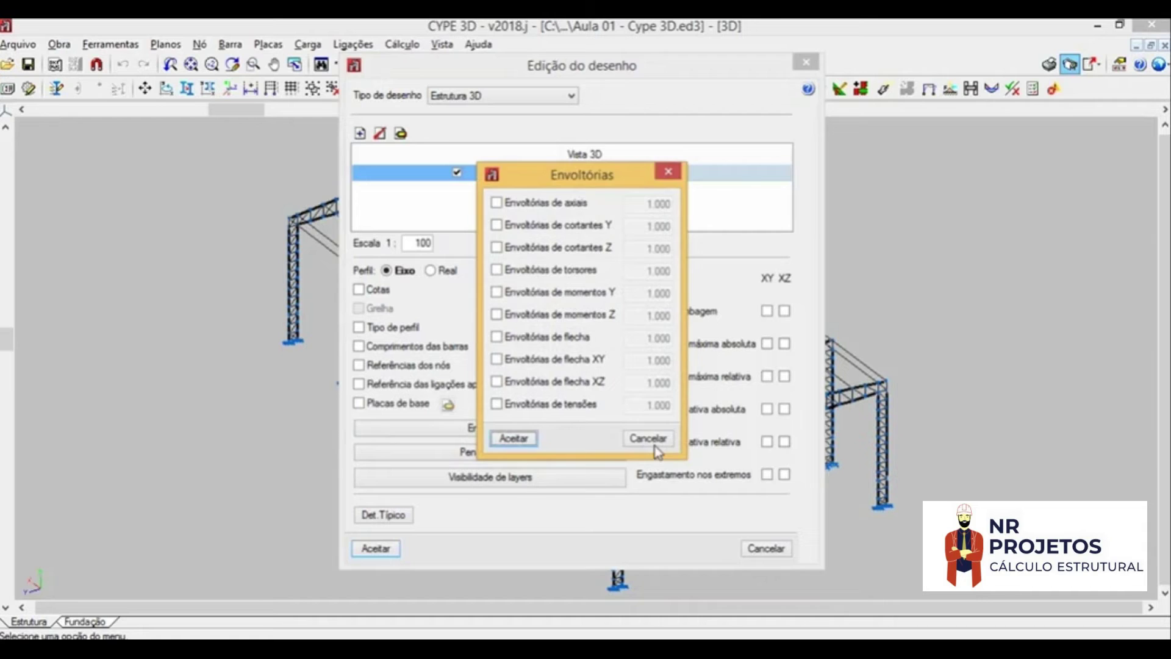
click(652, 441)
click(482, 464)
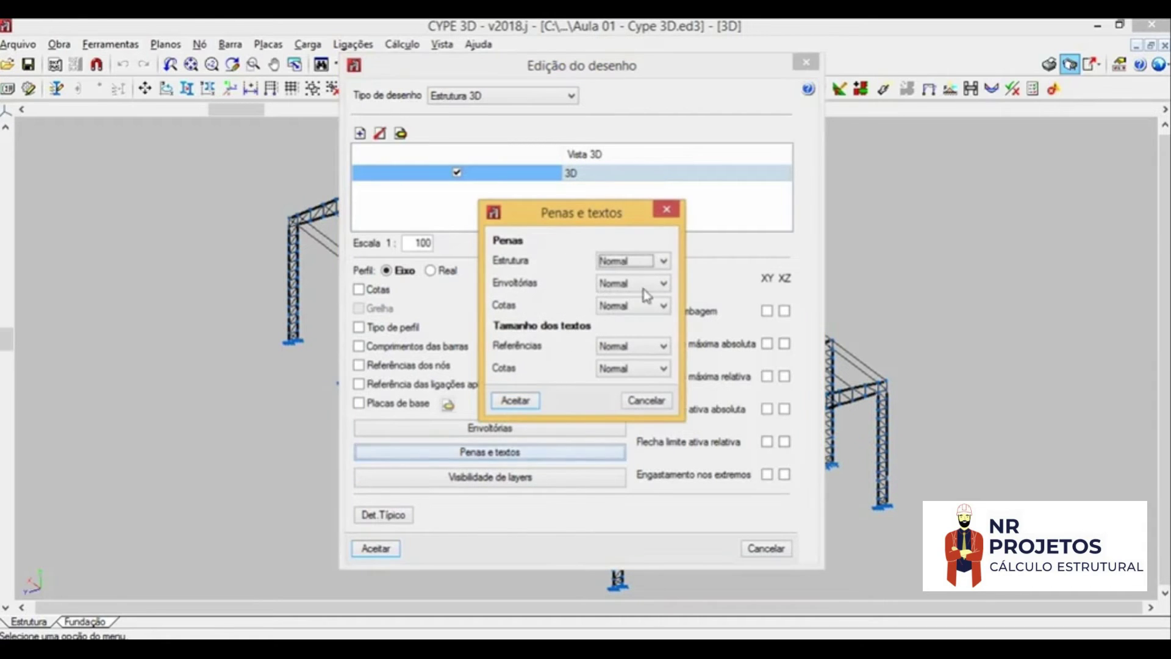
click(628, 262)
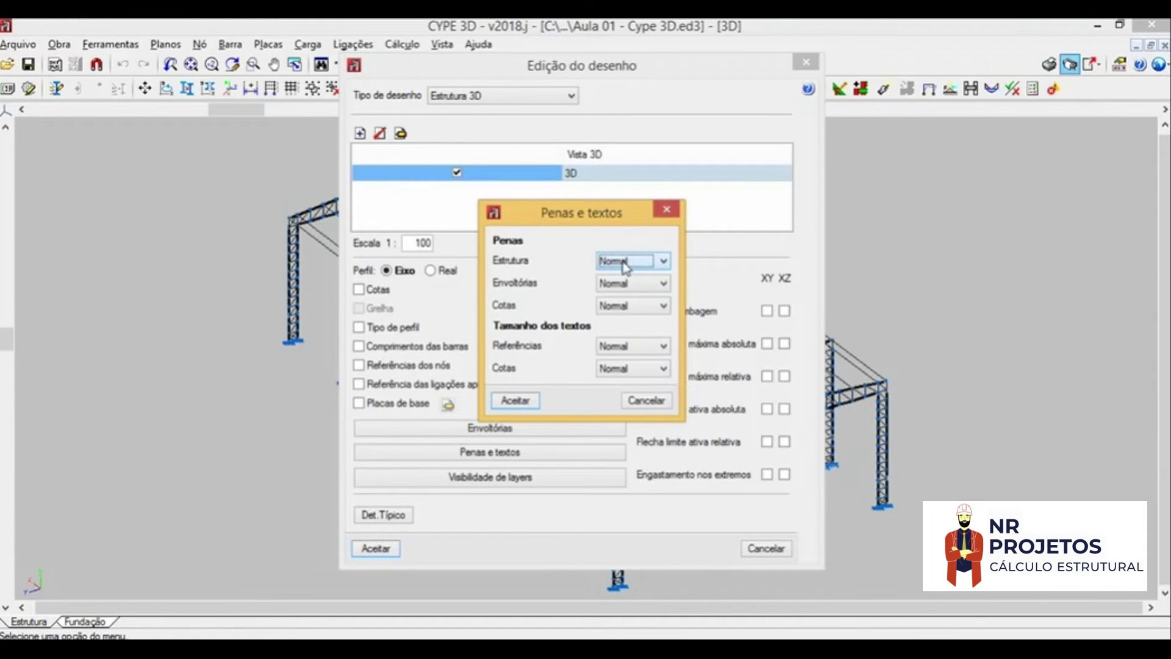
click(648, 402)
click(485, 479)
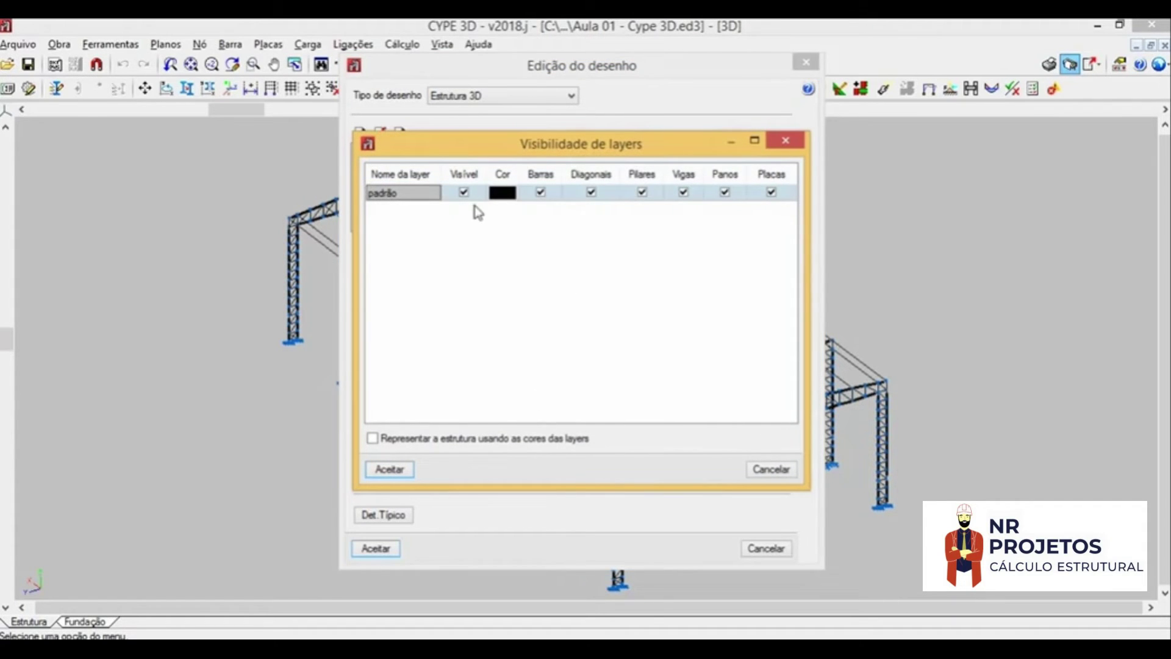
click(771, 469)
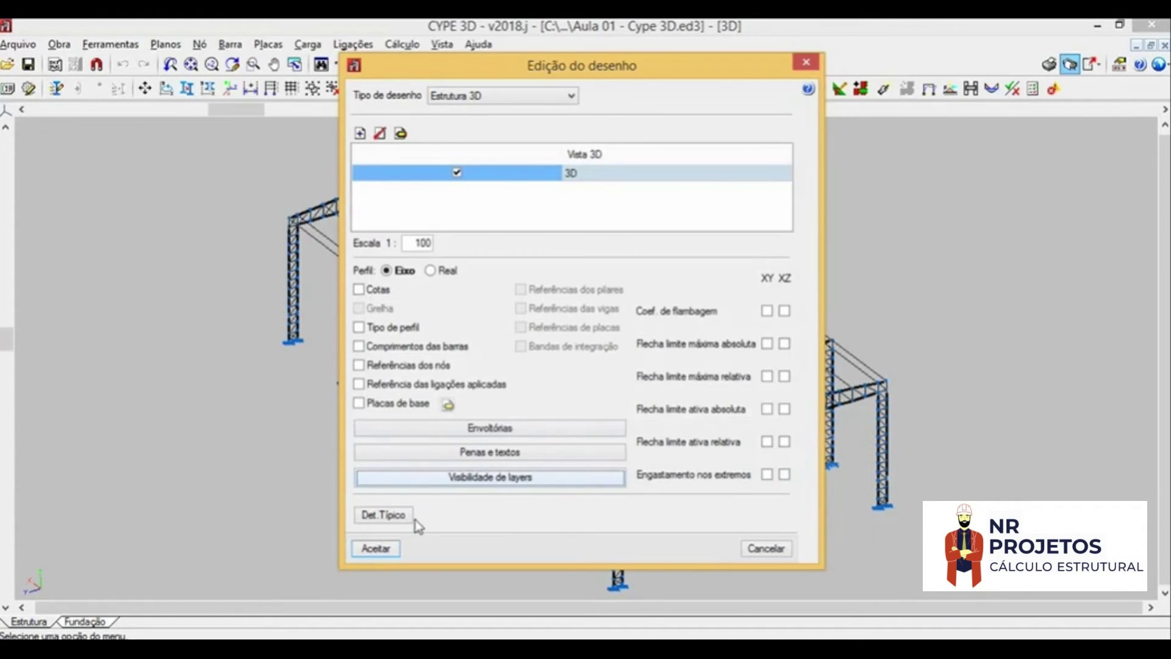
click(375, 548)
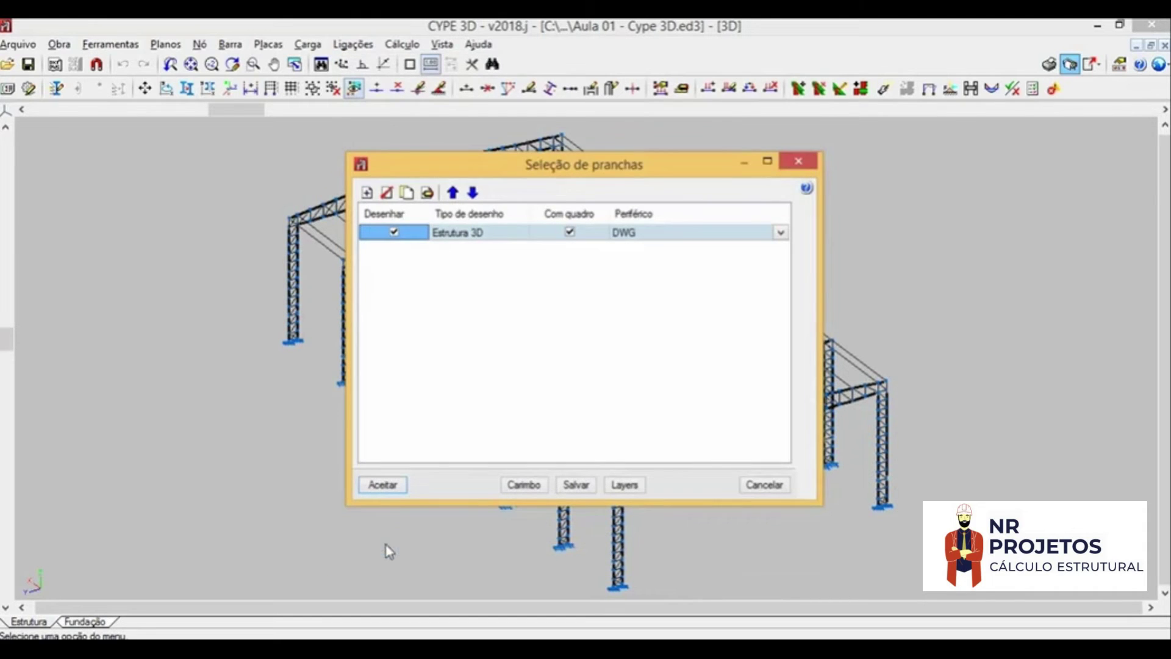
Step: Cancel the extra drawing setup and close the sheet list, returning to the model
click(367, 194)
click(787, 564)
click(769, 484)
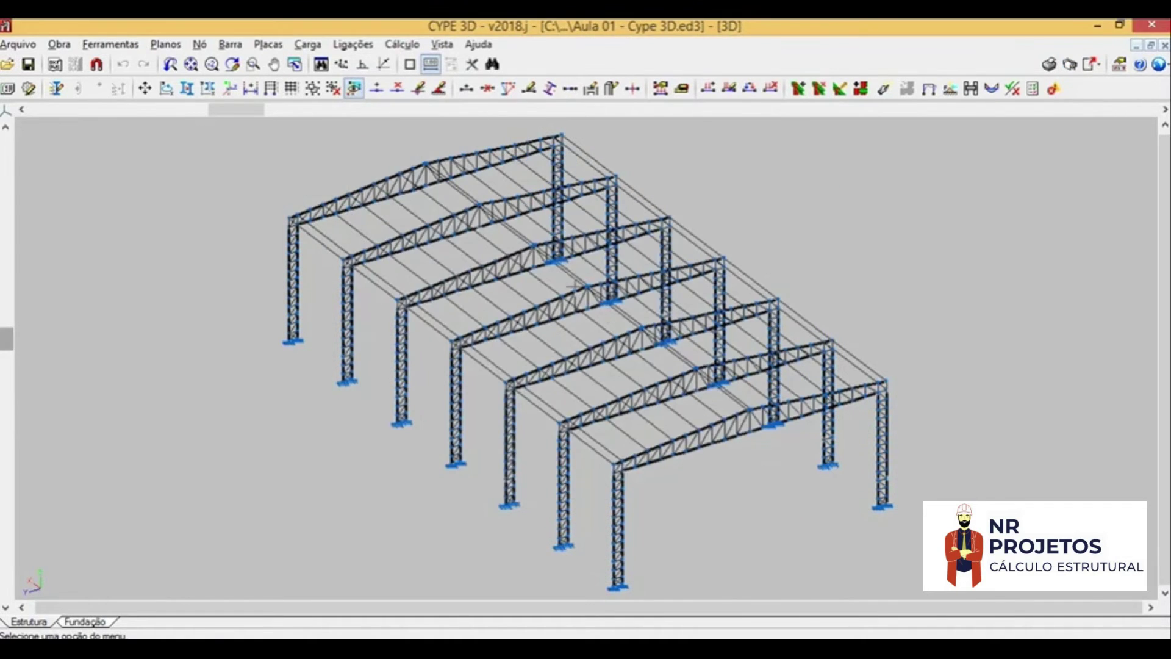
middle_drag(756, 394, 590, 384)
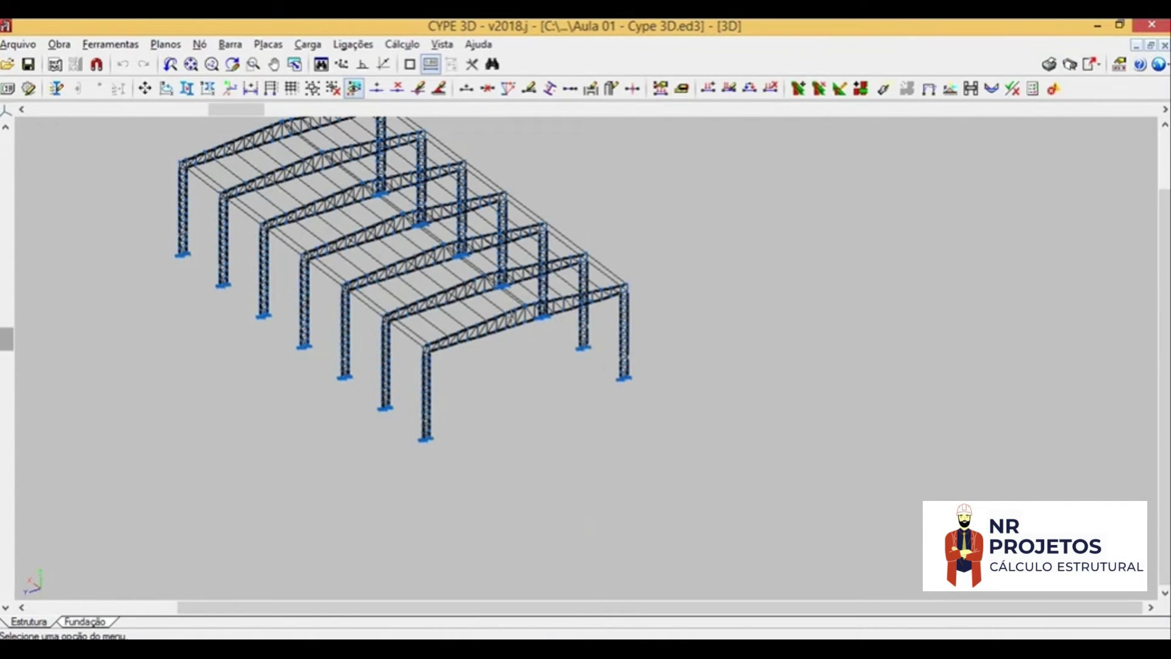
middle_drag(457, 365, 509, 399)
middle_drag(598, 425, 640, 445)
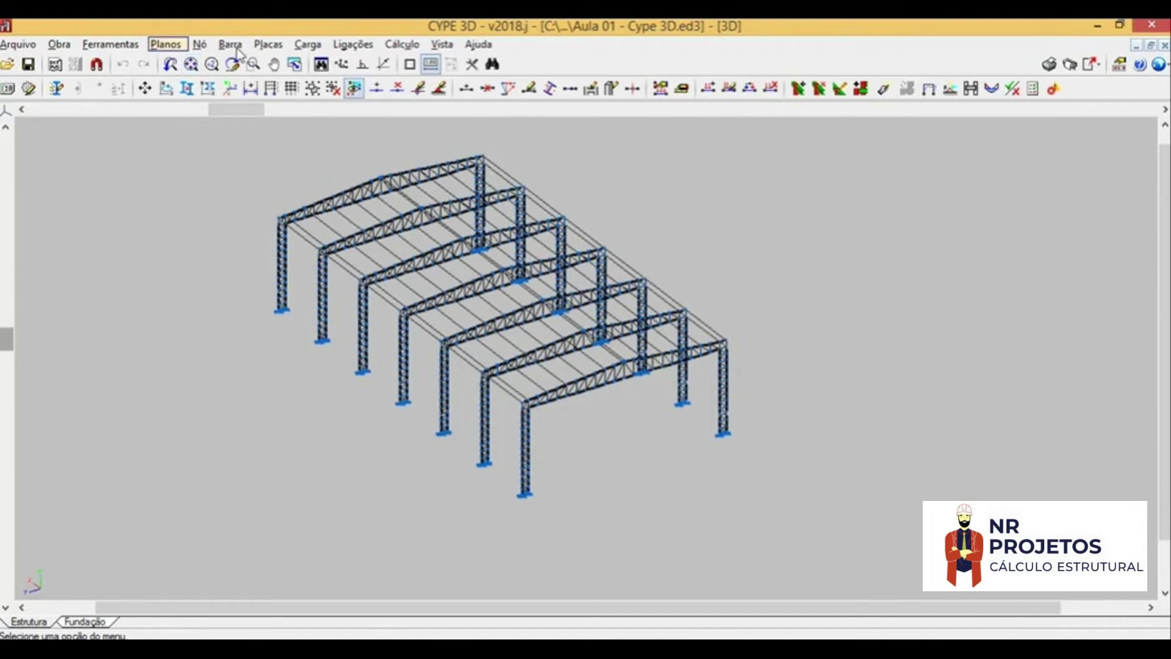
Step: Enable Linhas de referência under Planos > Referências, then start a Vista nova
click(442, 46)
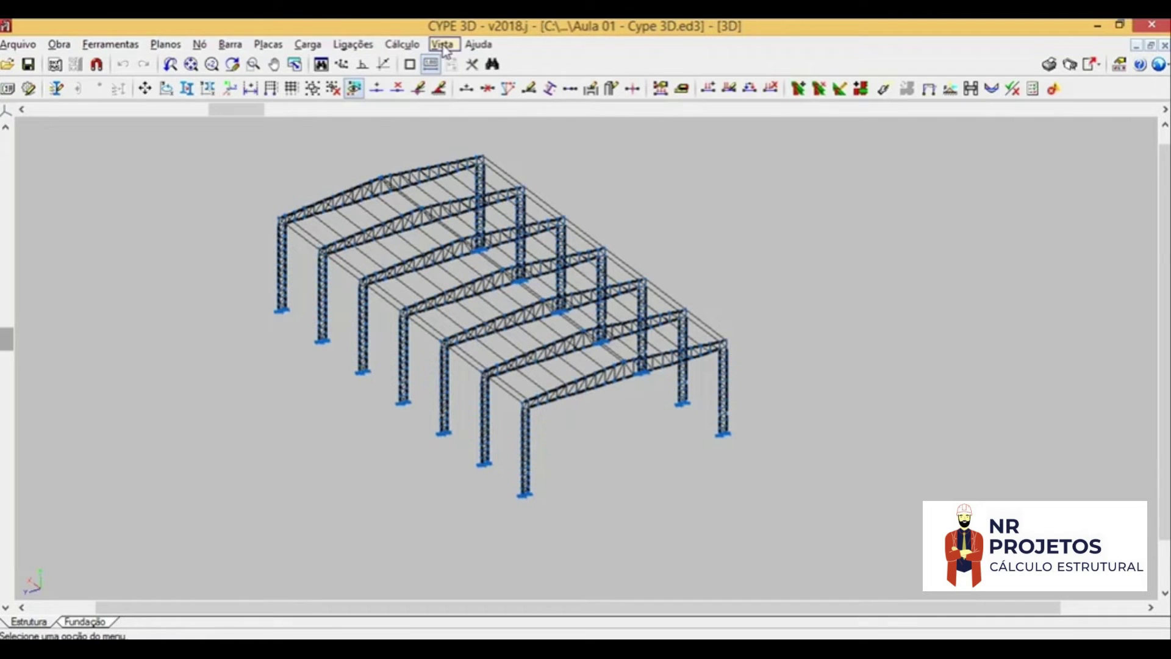
click(165, 44)
click(192, 66)
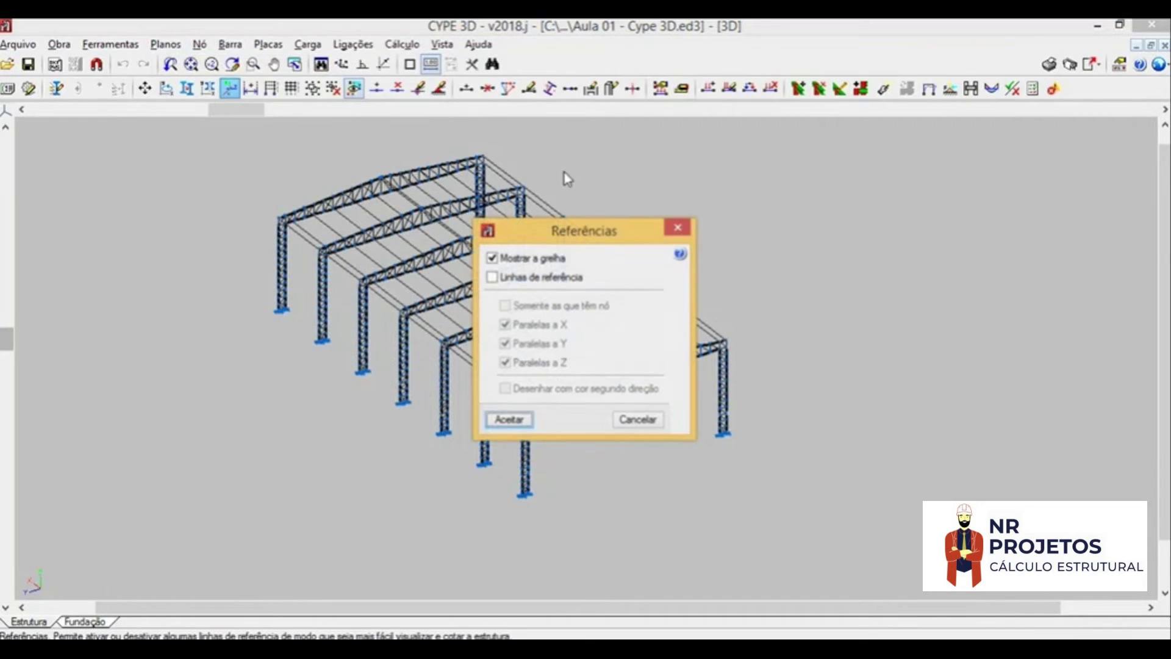
click(547, 278)
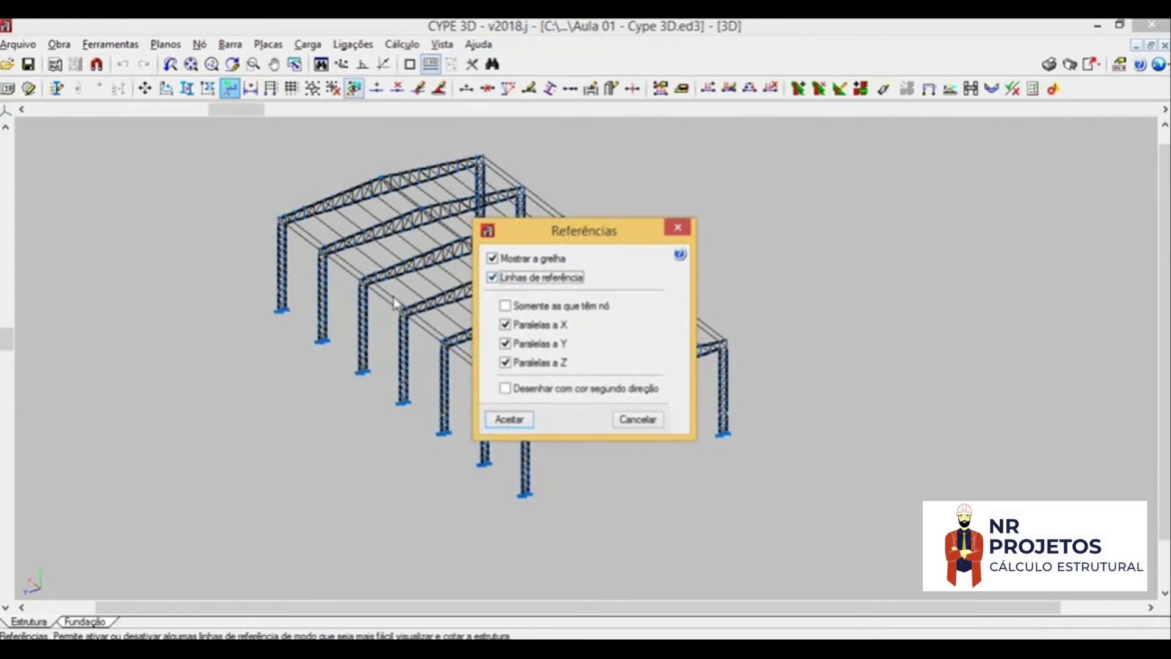
click(519, 427)
scroll(586, 496, up, 2)
scroll(630, 453, up, 2)
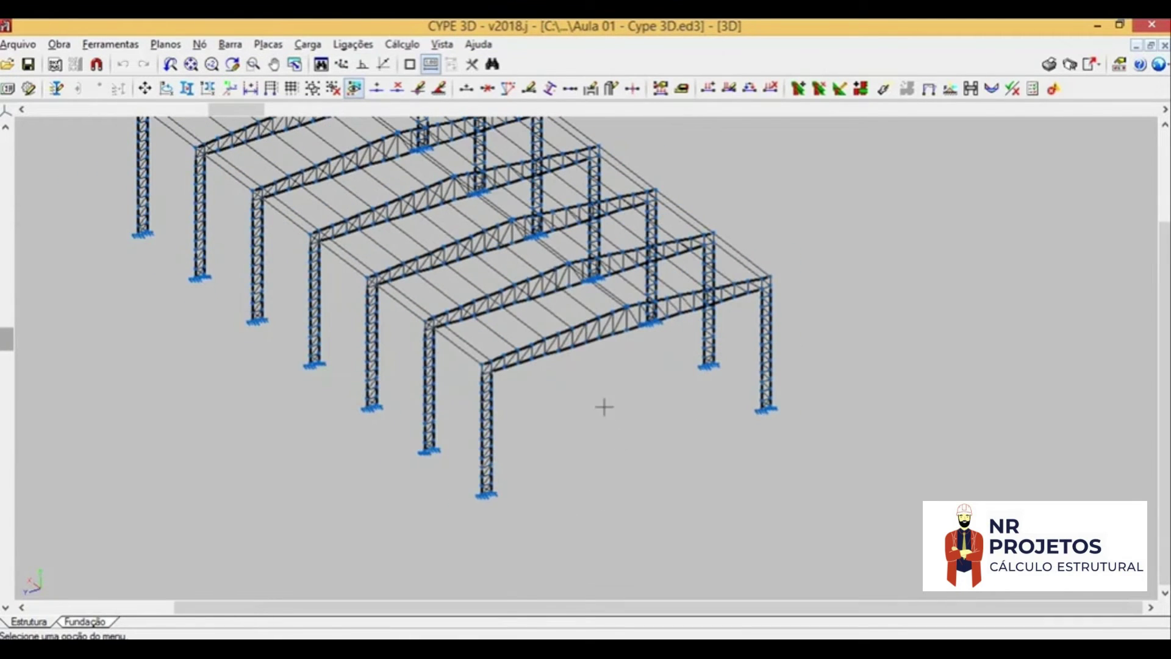
click(441, 44)
click(464, 64)
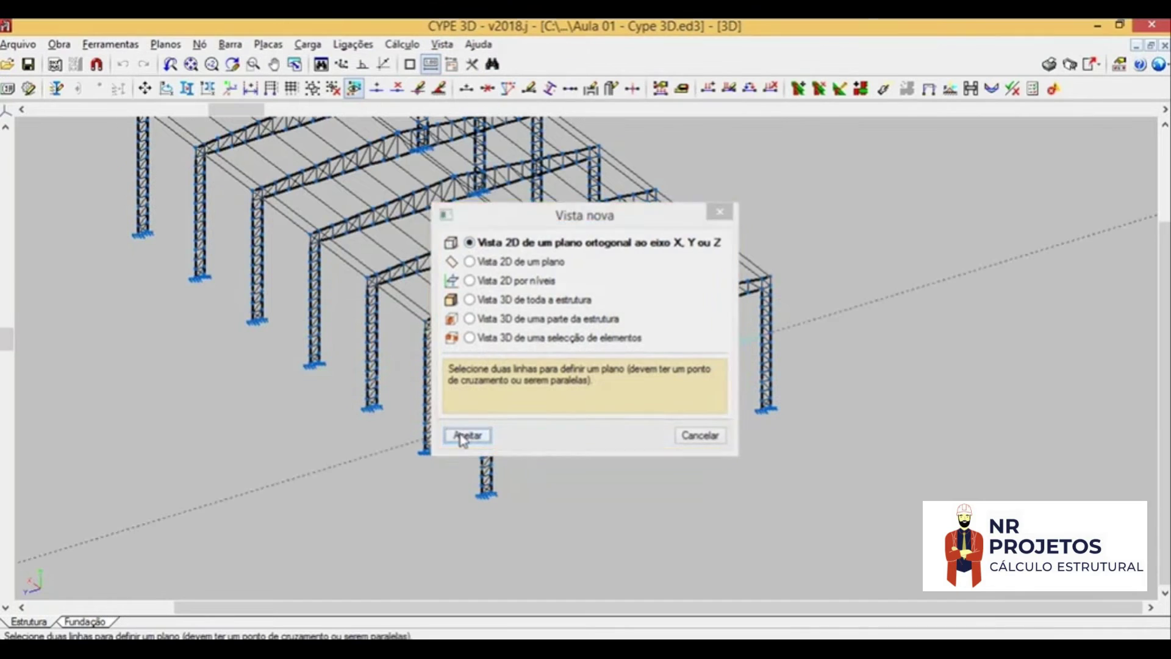
Step: Create an orthogonal-plane 2D view titled Frontal from the front bottom edge and column lines
click(463, 433)
scroll(508, 473, up, 2)
scroll(508, 473, up, 2)
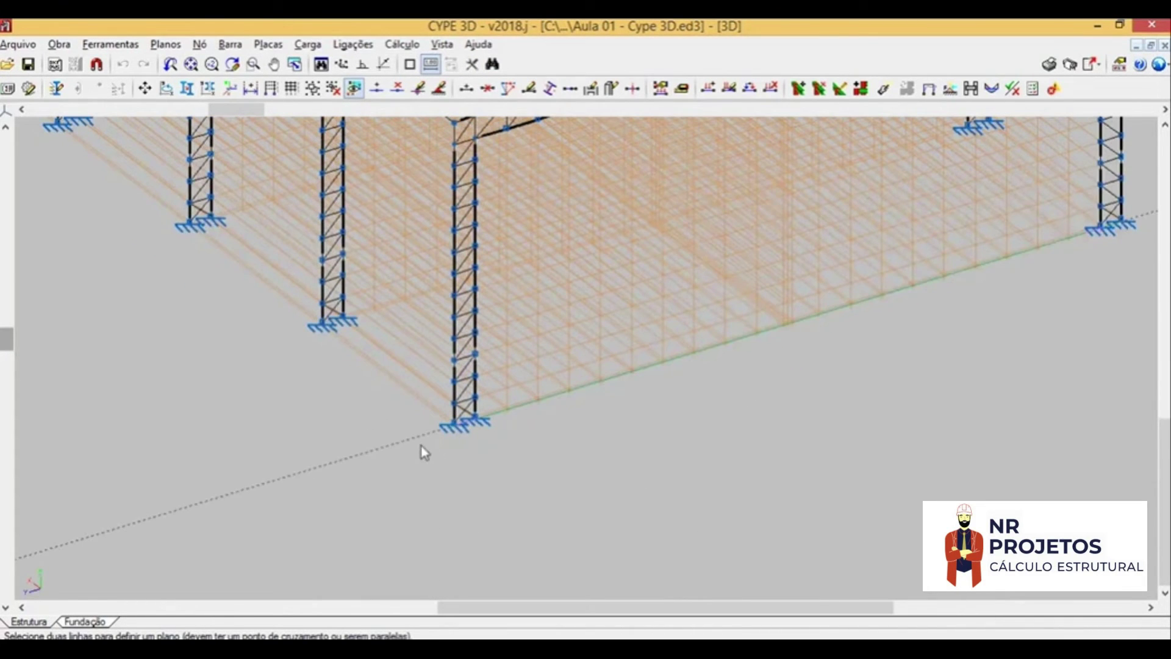
click(428, 438)
click(458, 450)
text(FRONTA)
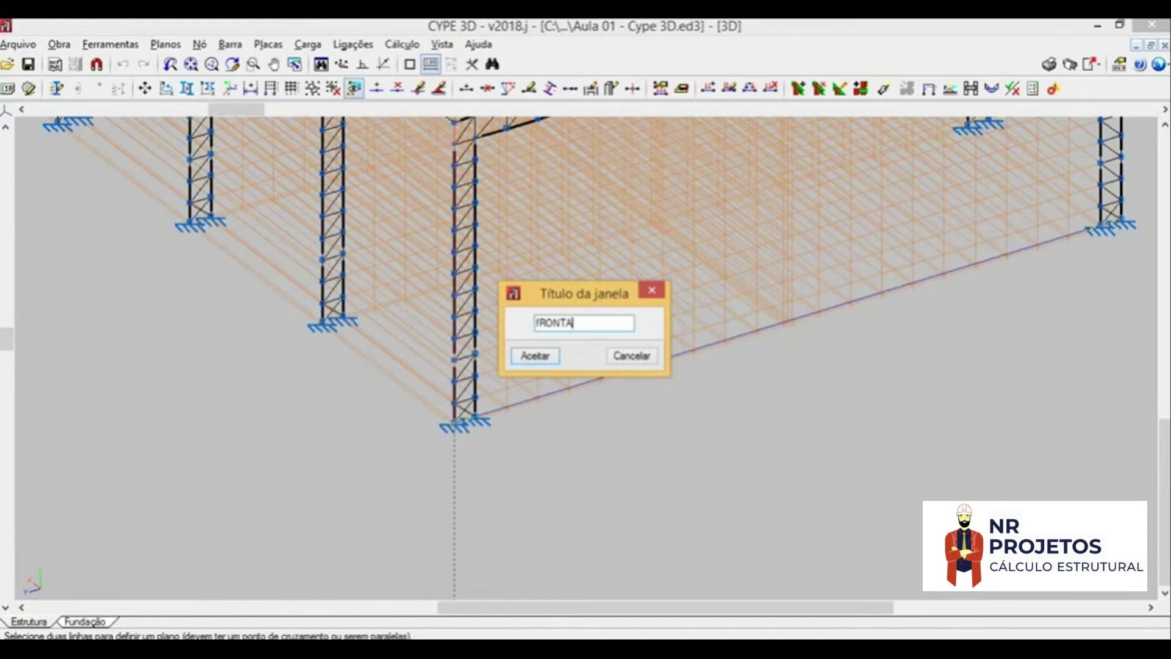
key(BackSpace)
key(BackSpace)
key(BackSpace)
click(559, 358)
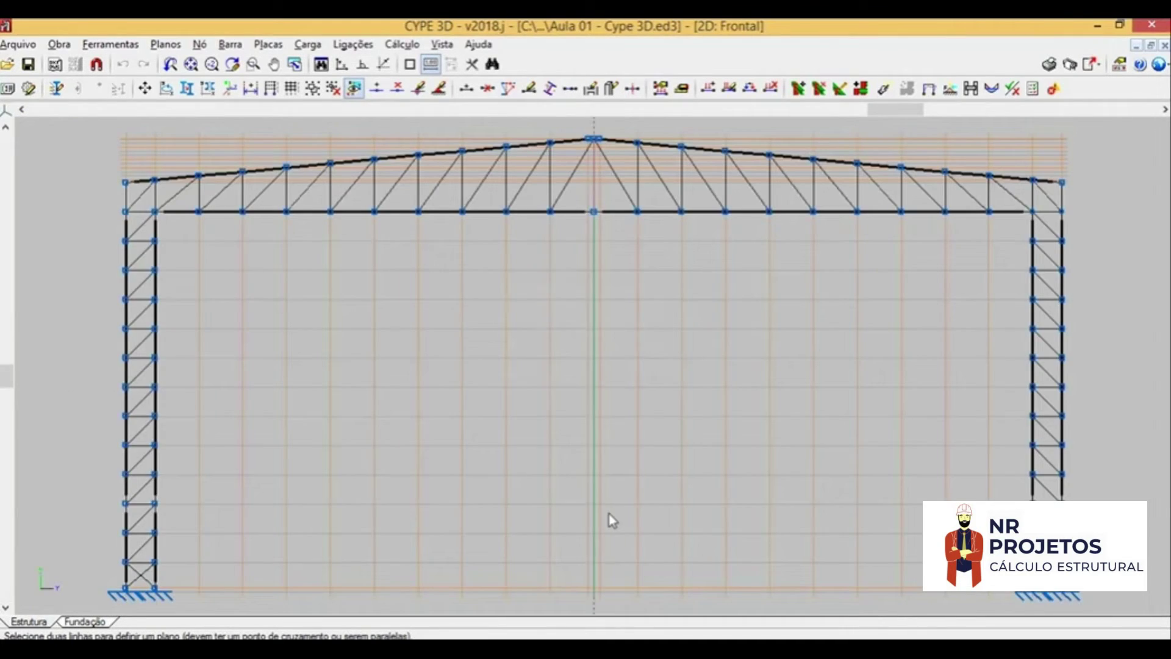
click(1071, 66)
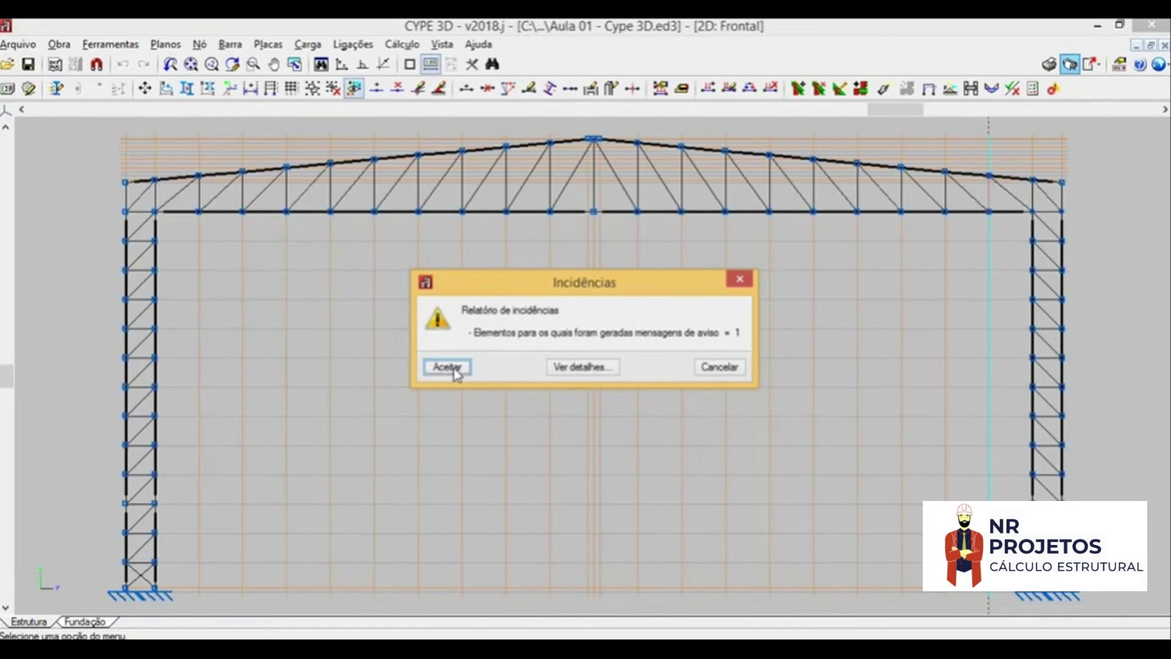
Step: Set the sheet drawing to 2D: Frontal without the 3D view and compose a fresh layout
click(445, 369)
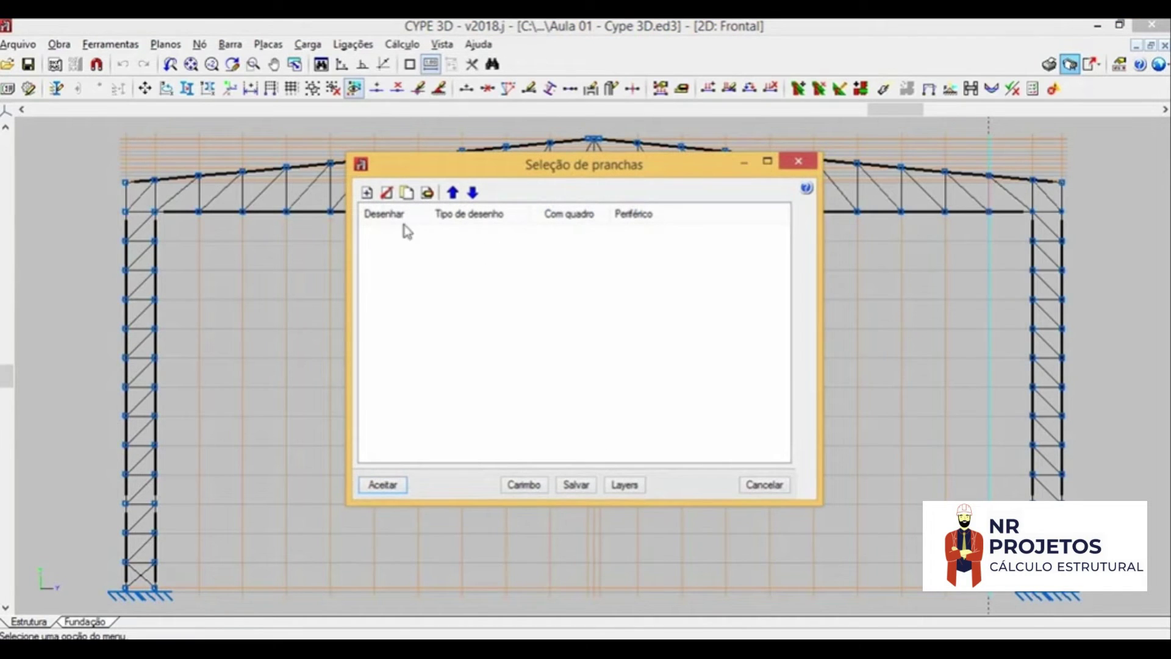
click(368, 193)
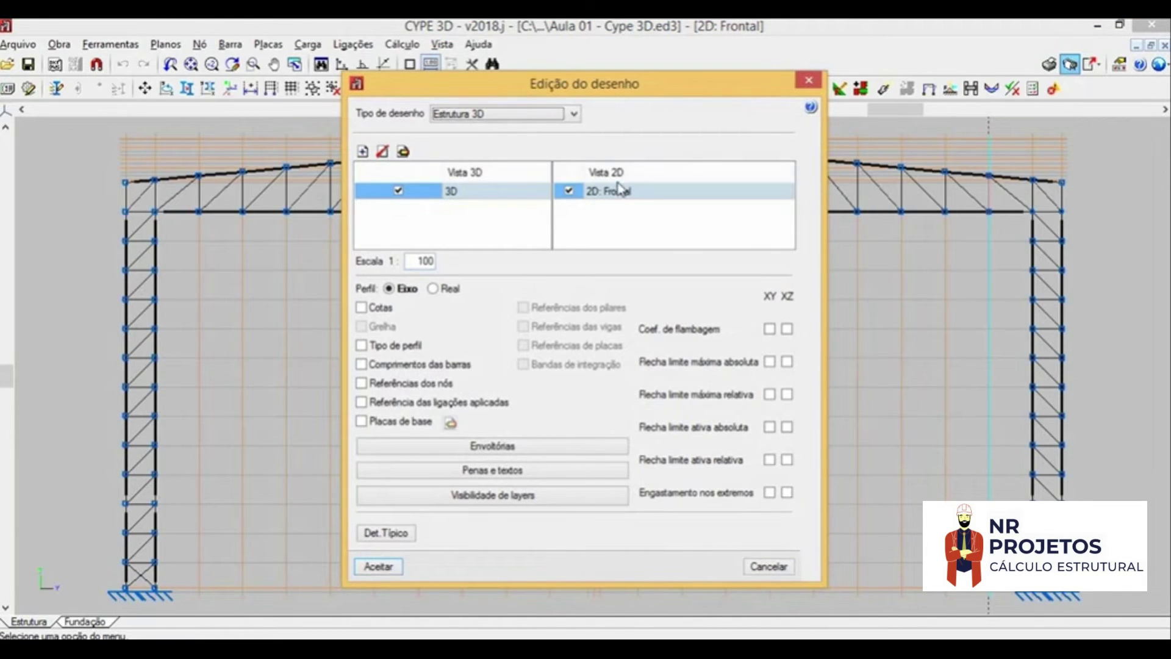
click(398, 191)
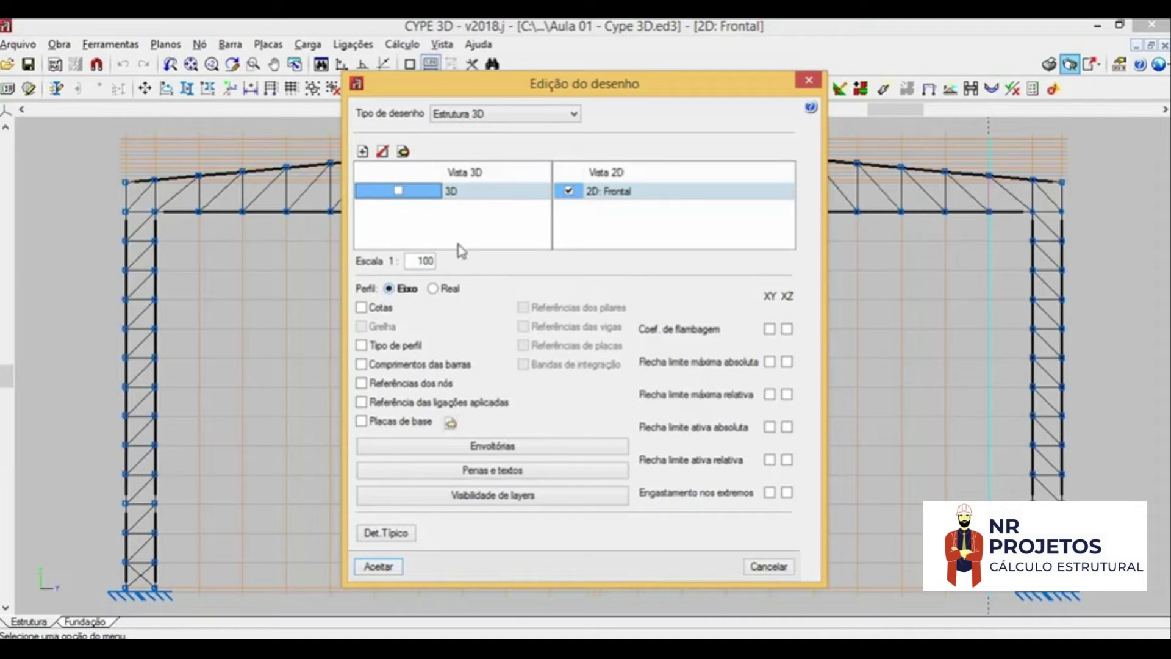
drag(582, 96, 595, 91)
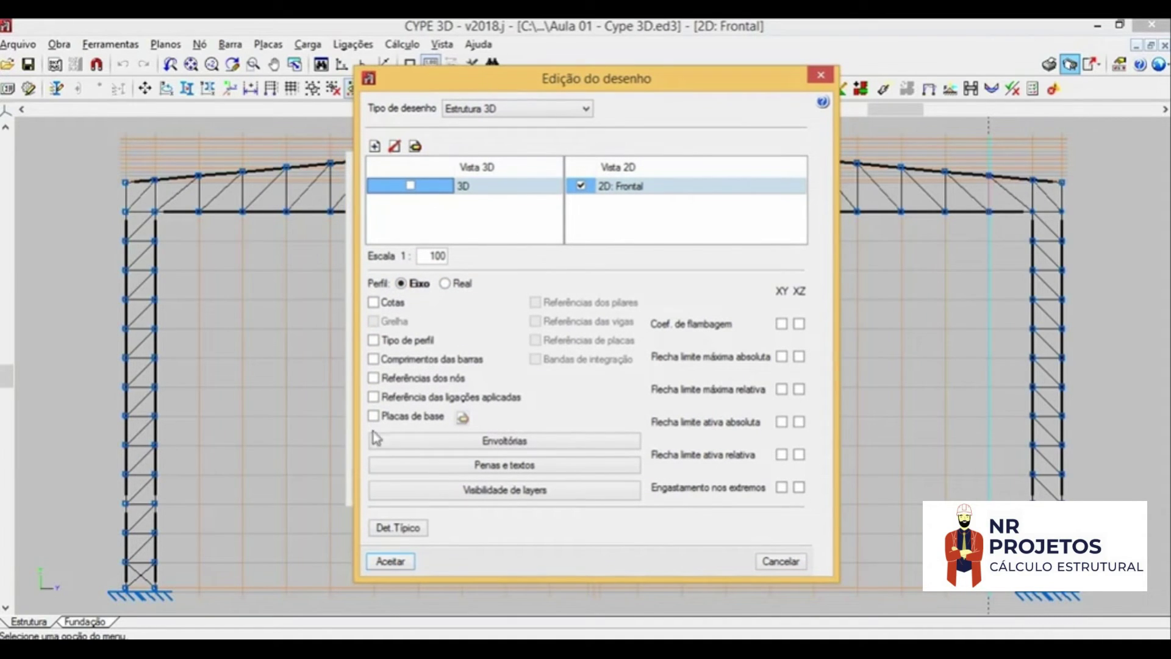
click(390, 561)
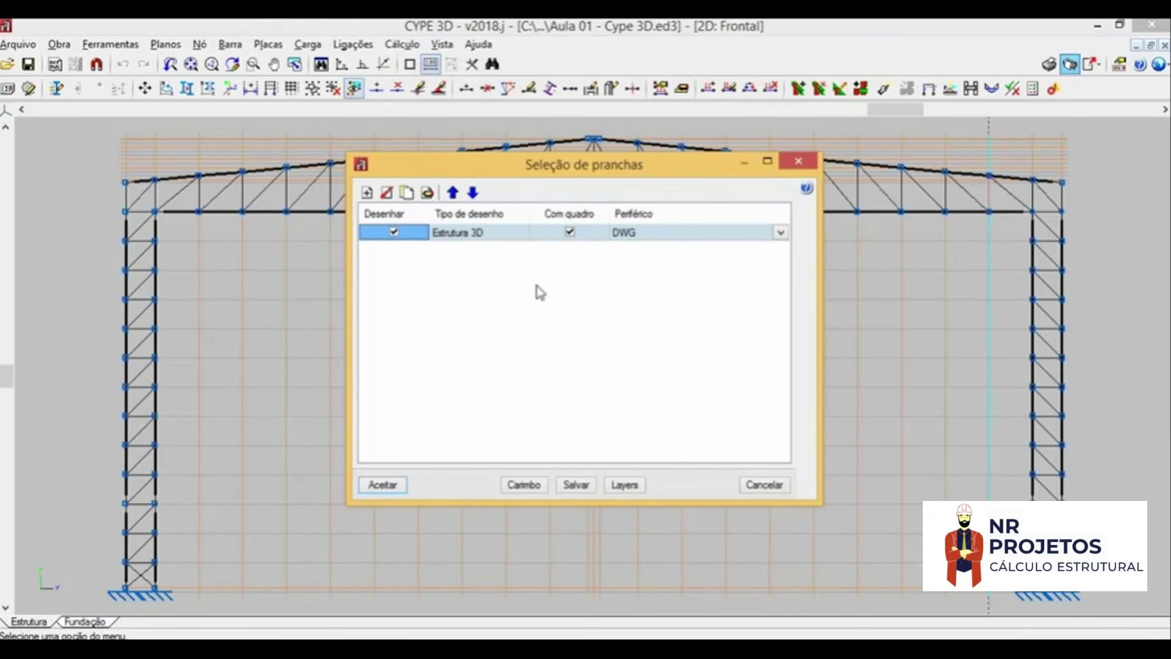
click(400, 492)
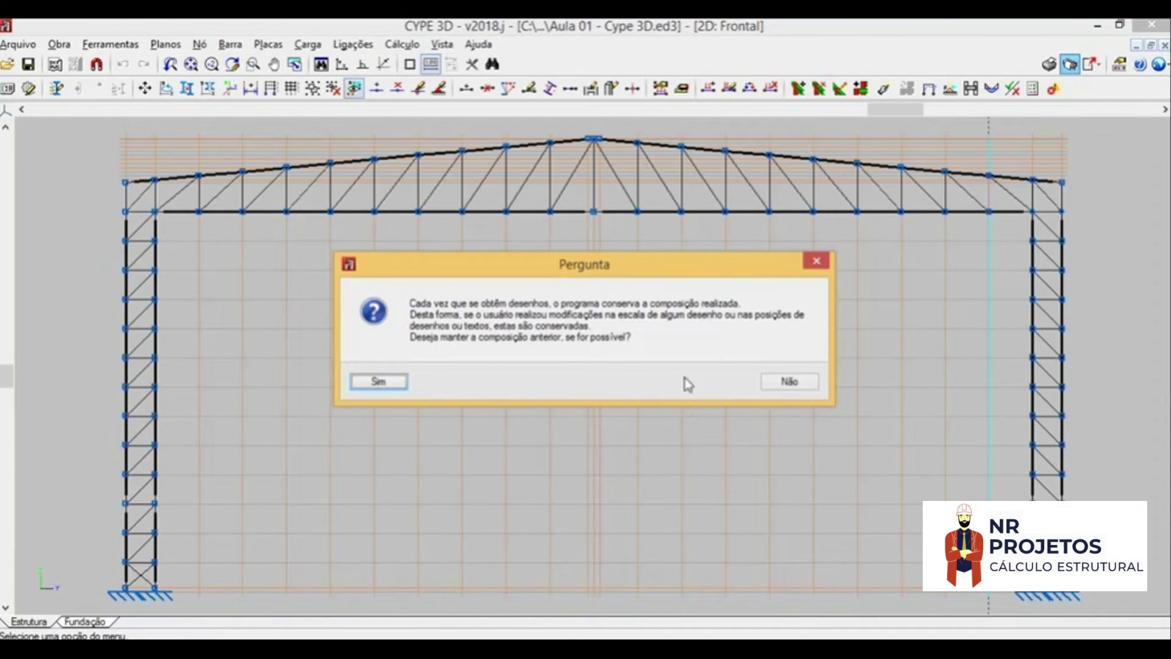
click(778, 382)
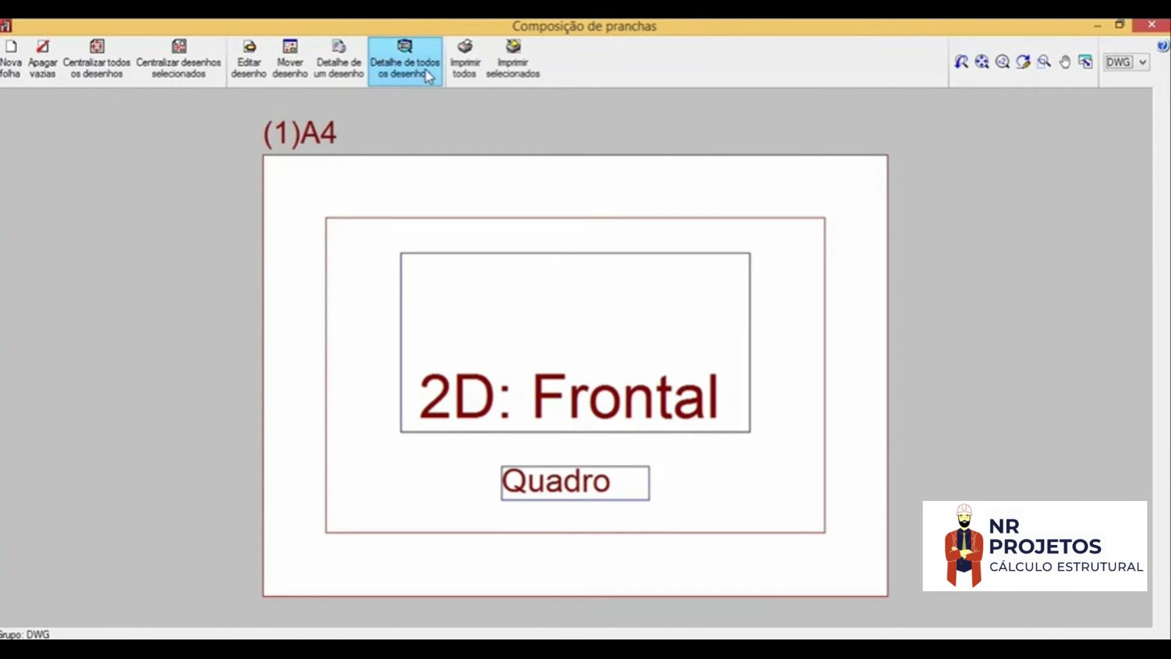
Step: Review the Frontal sheet in full detail and bring up Imprimir/Salvar a vista atual
click(410, 72)
scroll(532, 346, up, 2)
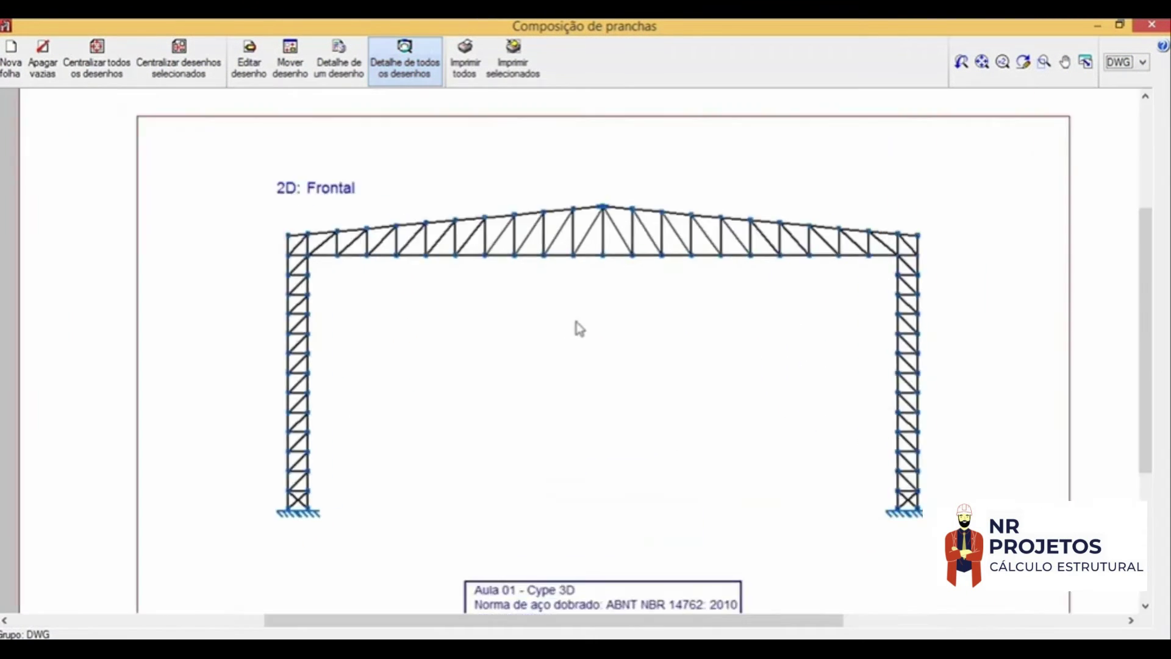
scroll(575, 327, up, 2)
scroll(615, 314, up, 2)
scroll(598, 238, up, 2)
scroll(549, 238, down, 2)
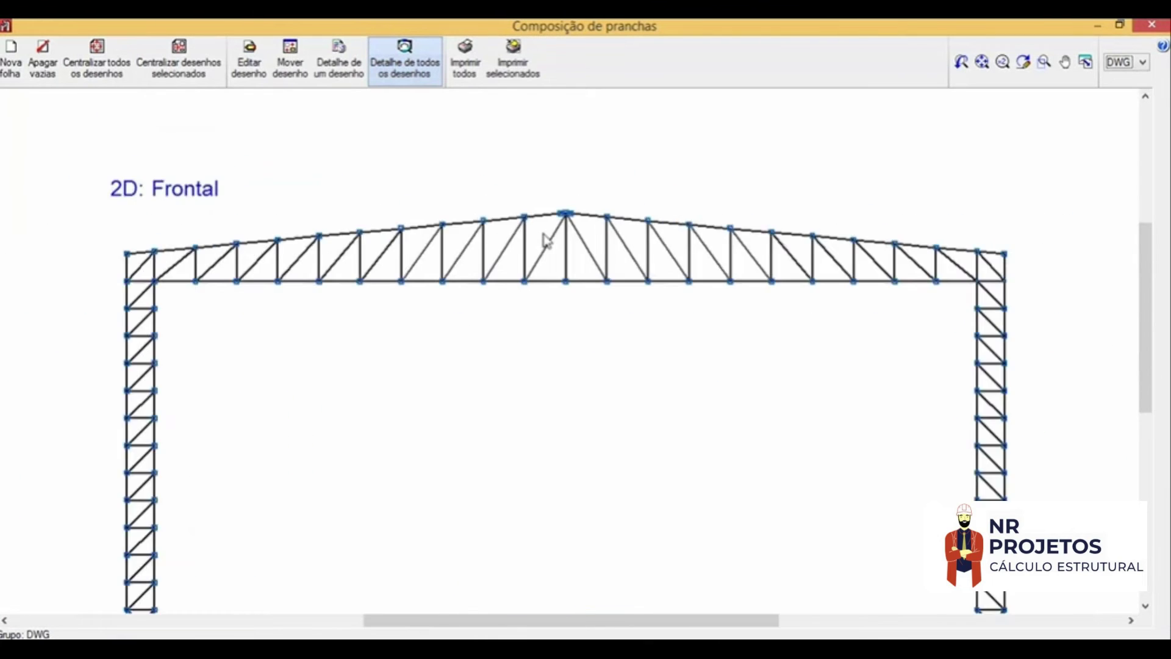
scroll(549, 244, down, 3)
scroll(606, 252, up, 2)
scroll(605, 253, up, 2)
scroll(756, 244, up, 2)
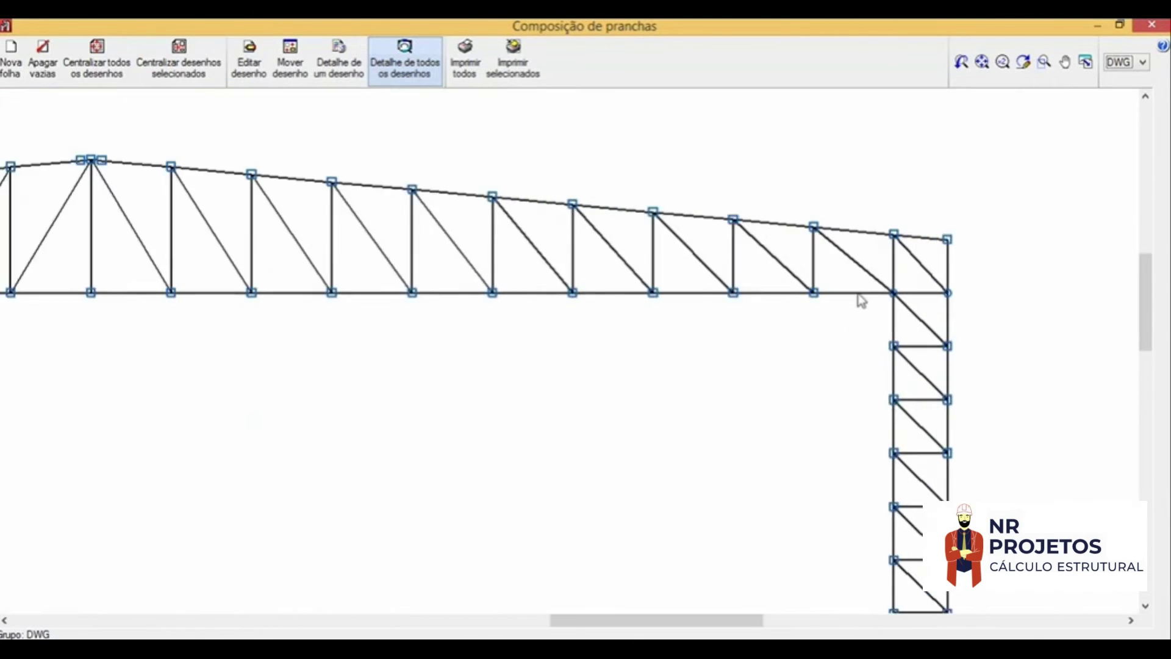
scroll(858, 298, up, 2)
scroll(907, 293, up, 2)
scroll(792, 237, down, 3)
scroll(788, 253, down, 2)
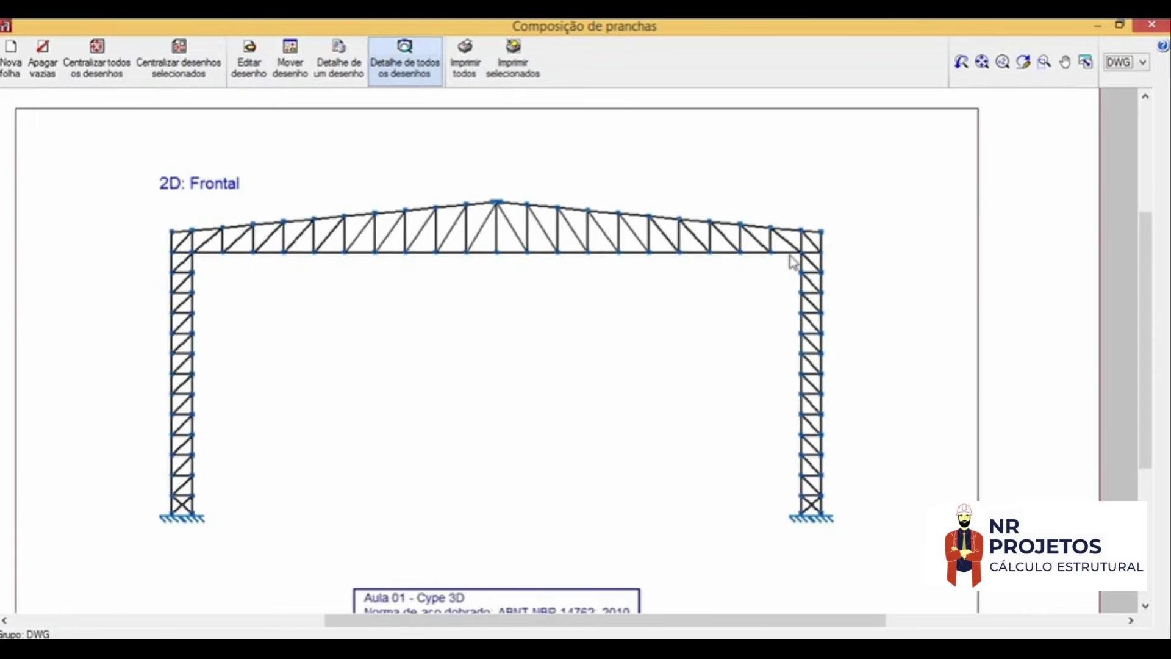
scroll(792, 261, down, 1)
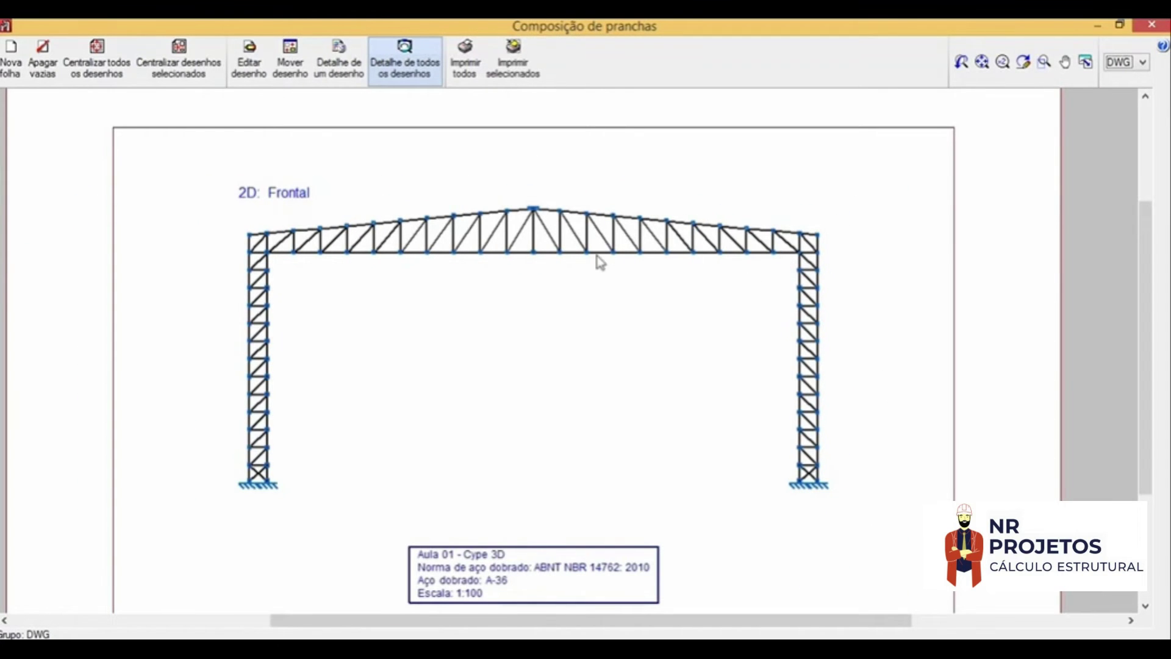
mouse_move(543, 360)
middle_down()
mouse_move(530, 313)
mouse_move(519, 328)
middle_up()
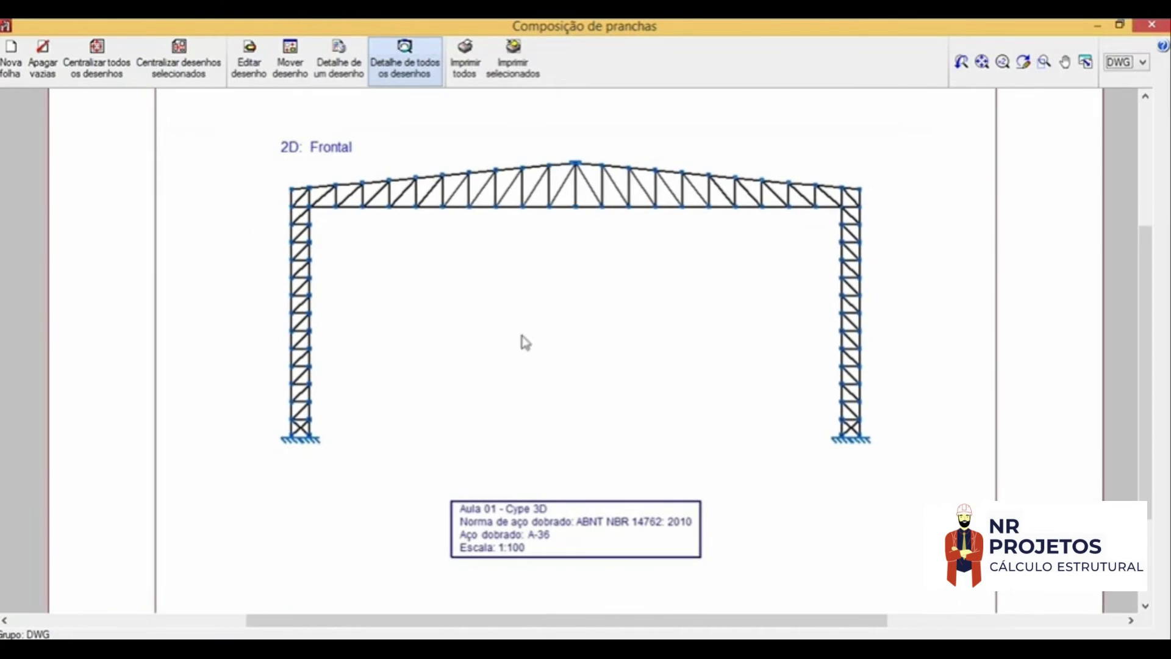
click(1086, 64)
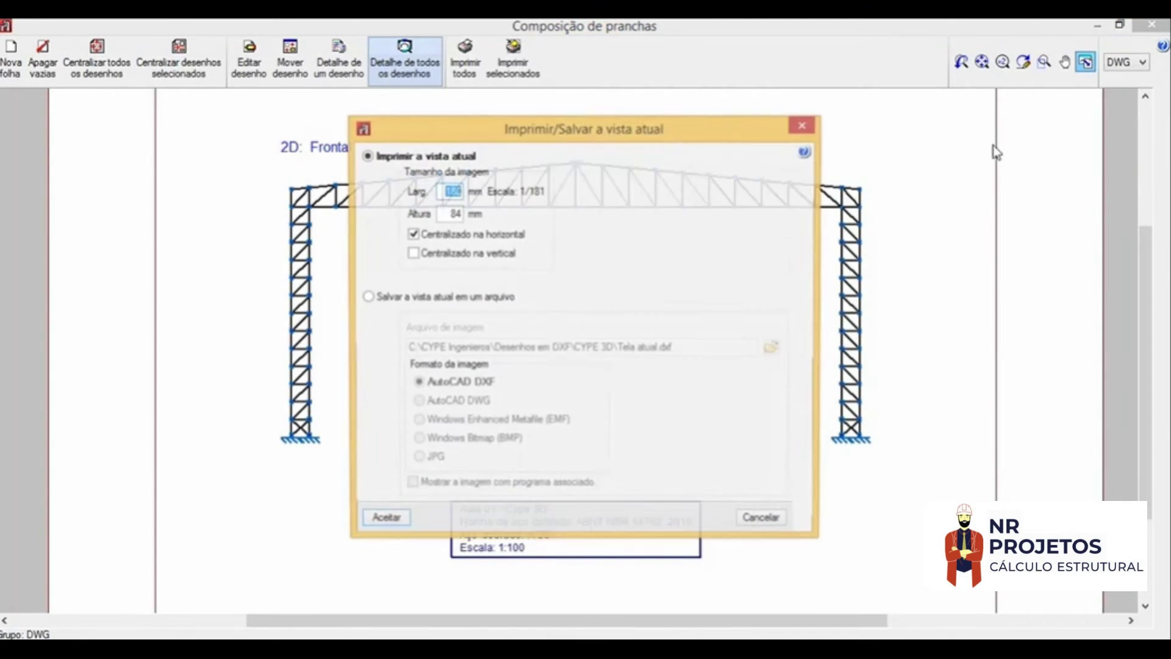
Step: Pick saving to a file, compare DWG/DXF formats, cancel, and close the sheet composition
click(389, 298)
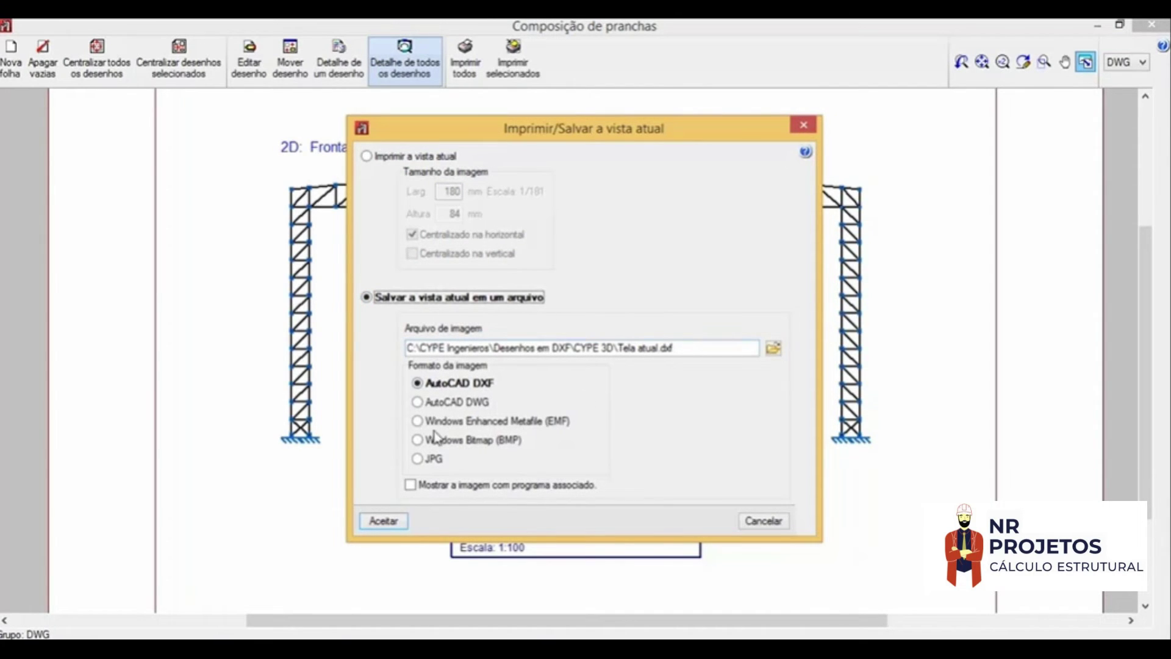
click(418, 402)
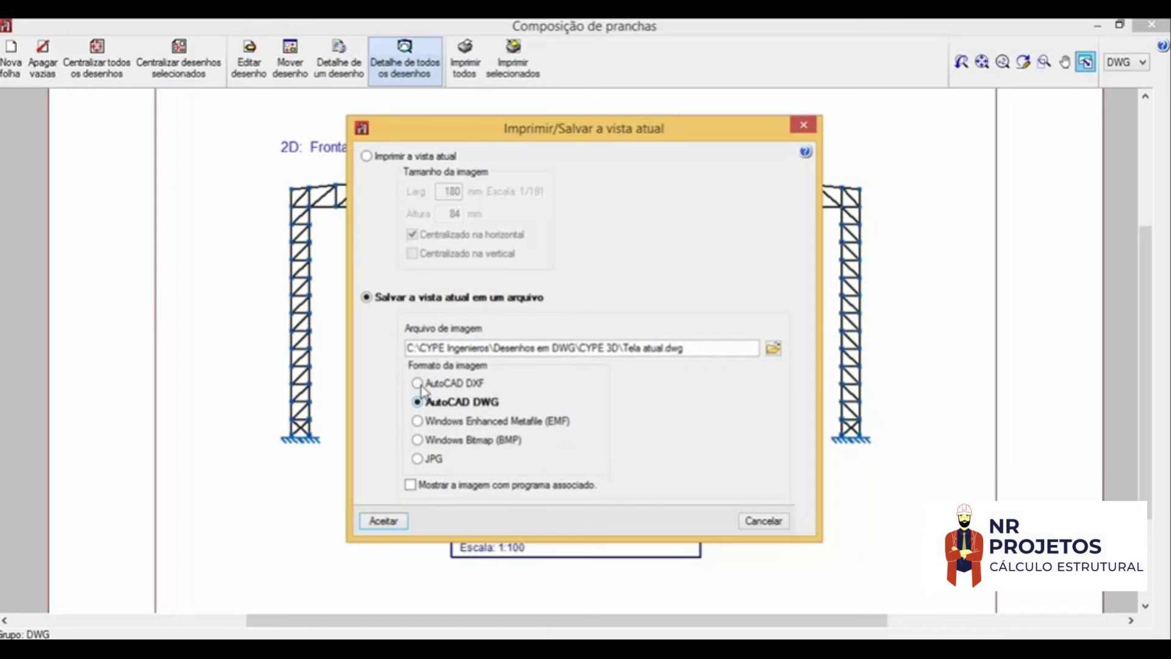
click(767, 519)
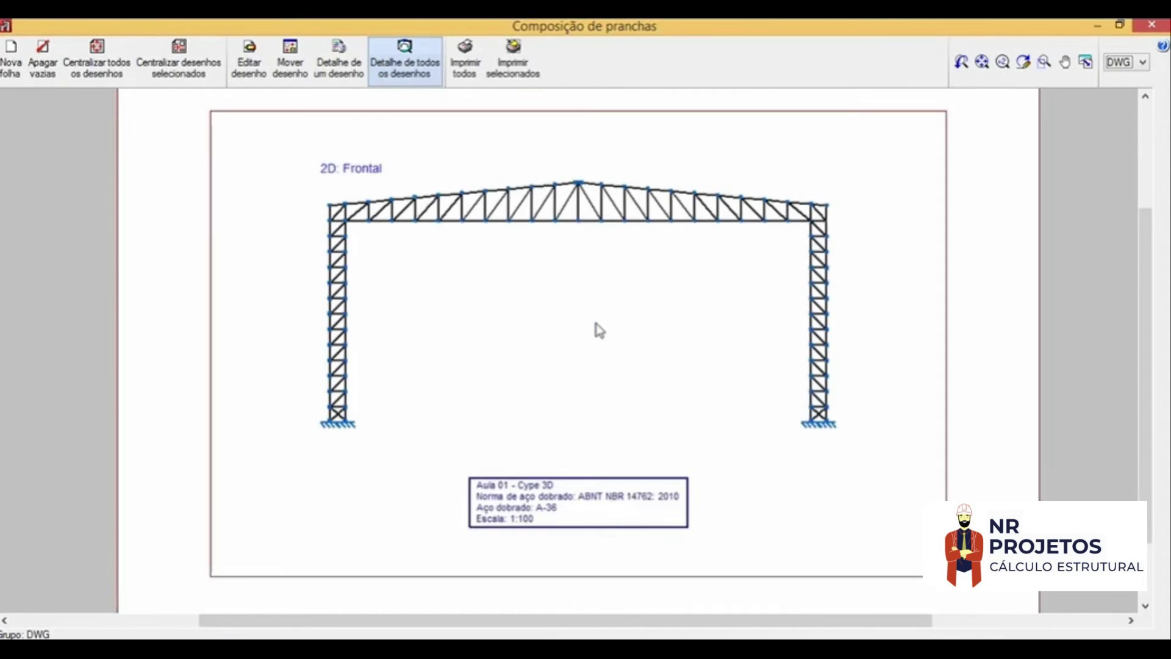
scroll(599, 333, up, 1)
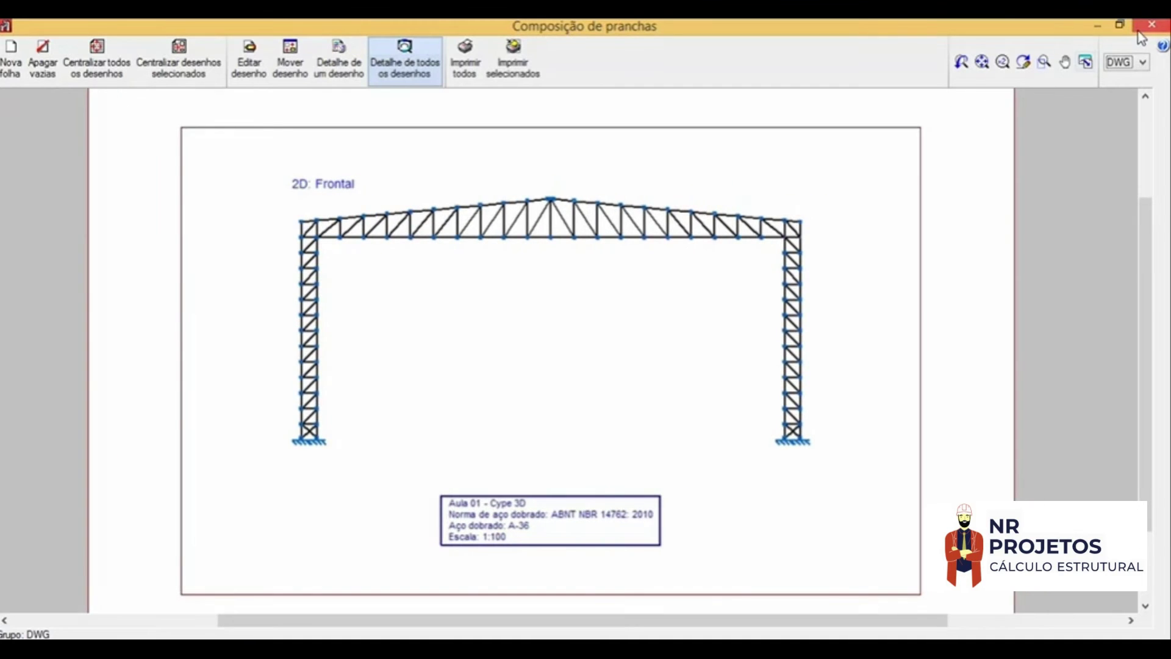
click(1145, 30)
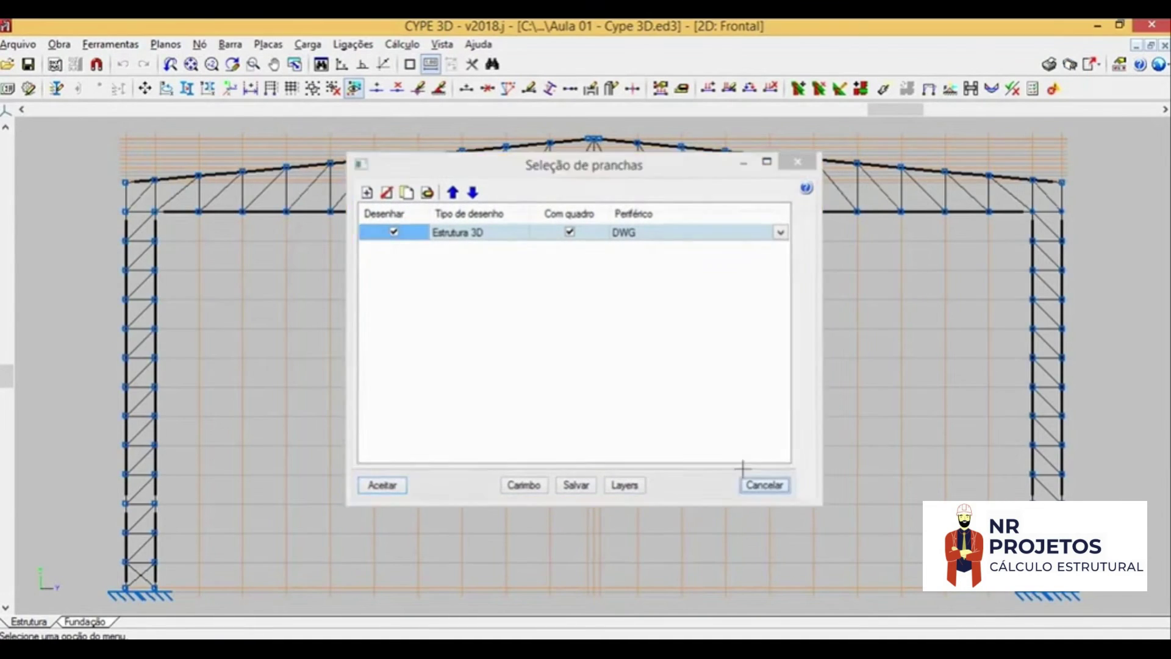
Step: Dismiss the sheet selection and switch to the 3D view of the building
click(766, 487)
click(442, 44)
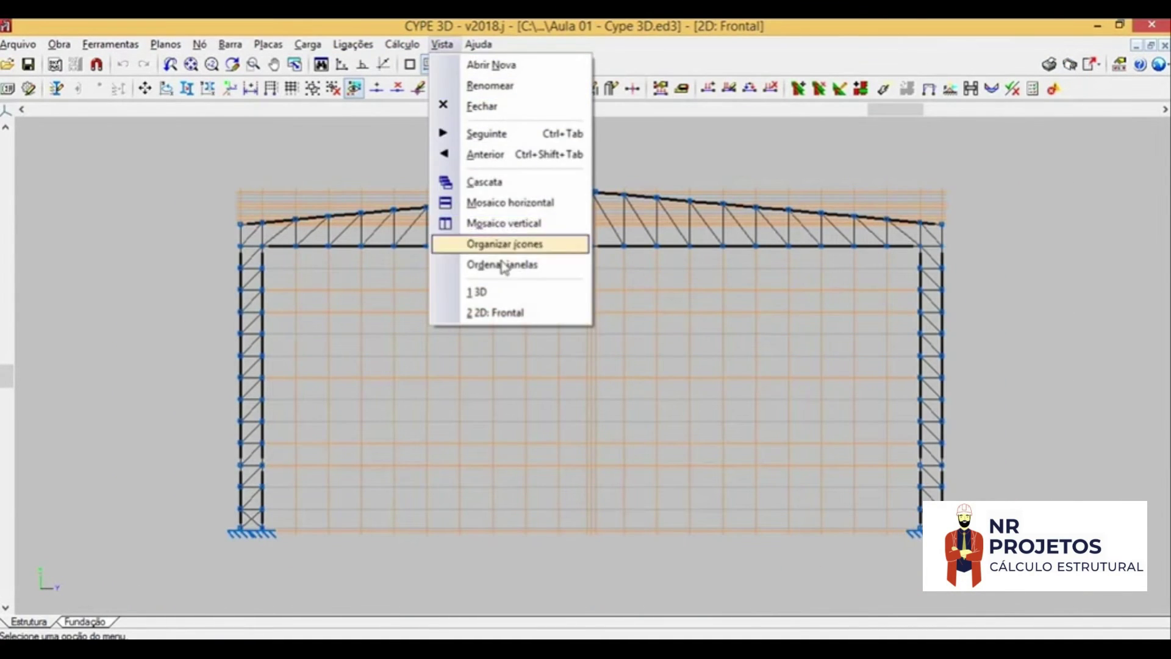
click(497, 293)
scroll(455, 272, down, 3)
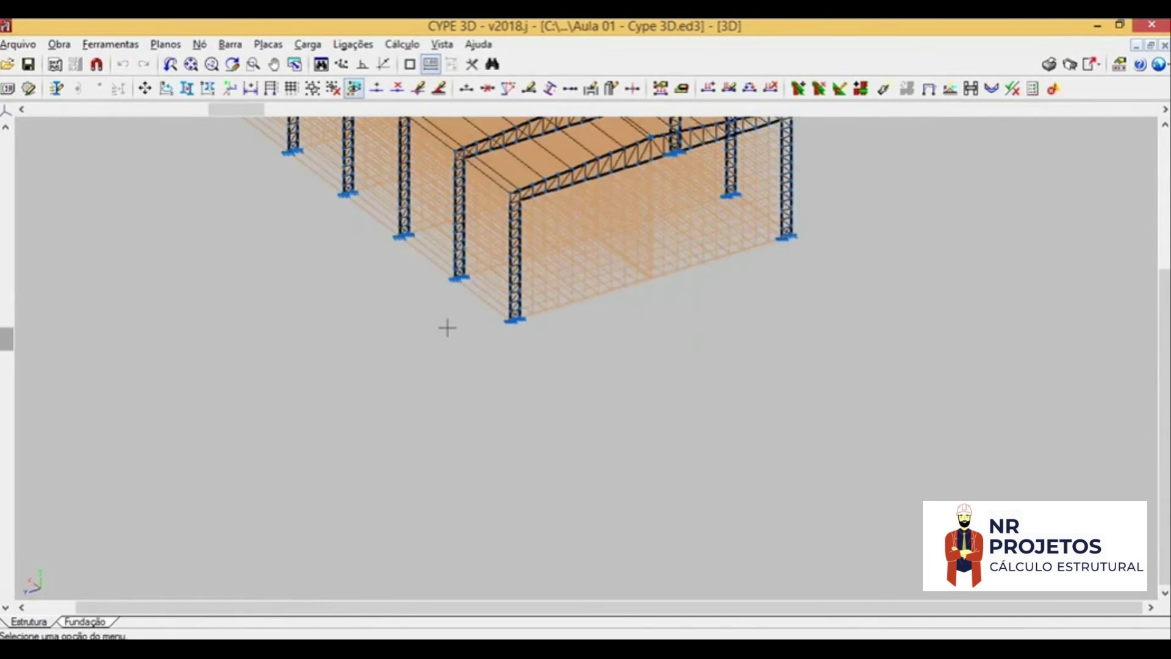
scroll(447, 327, down, 3)
scroll(476, 339, up, 3)
scroll(476, 339, up, 3)
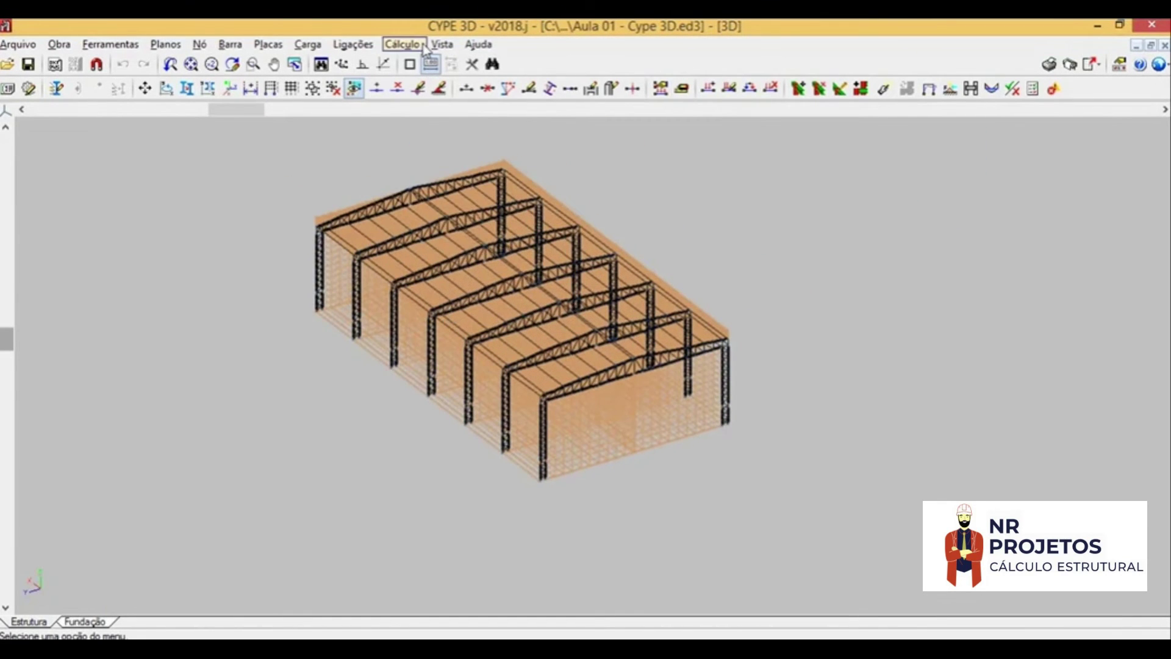
Step: Start a new view of type 'Vista 3D de uma selecção de elementos'
click(442, 44)
click(488, 65)
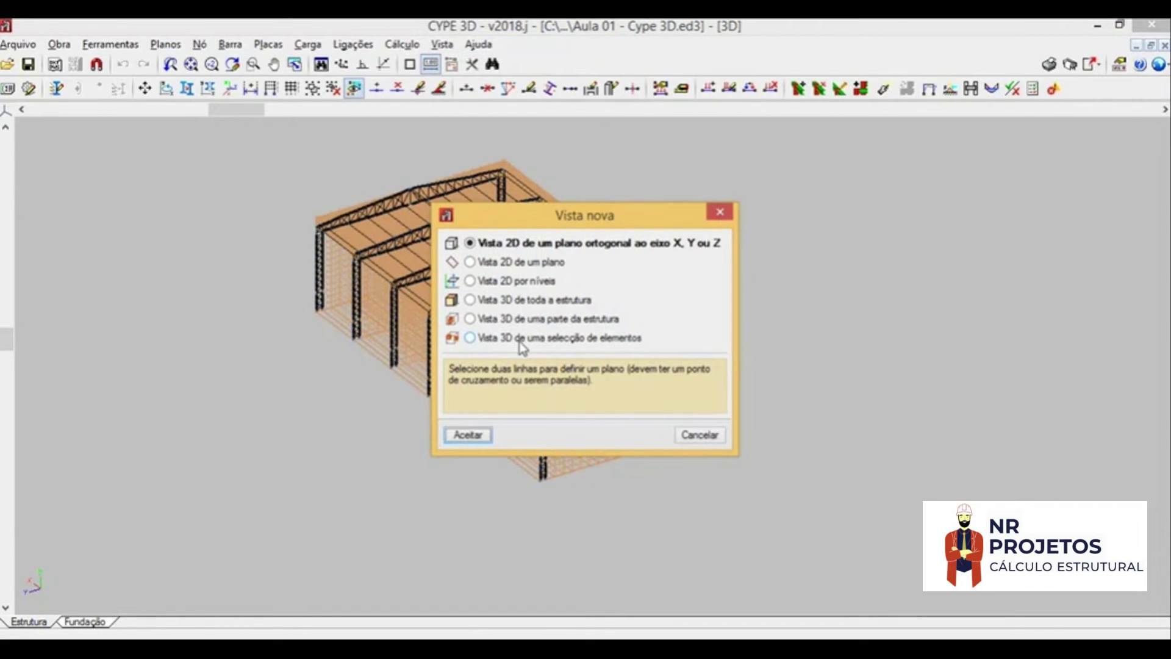
click(519, 340)
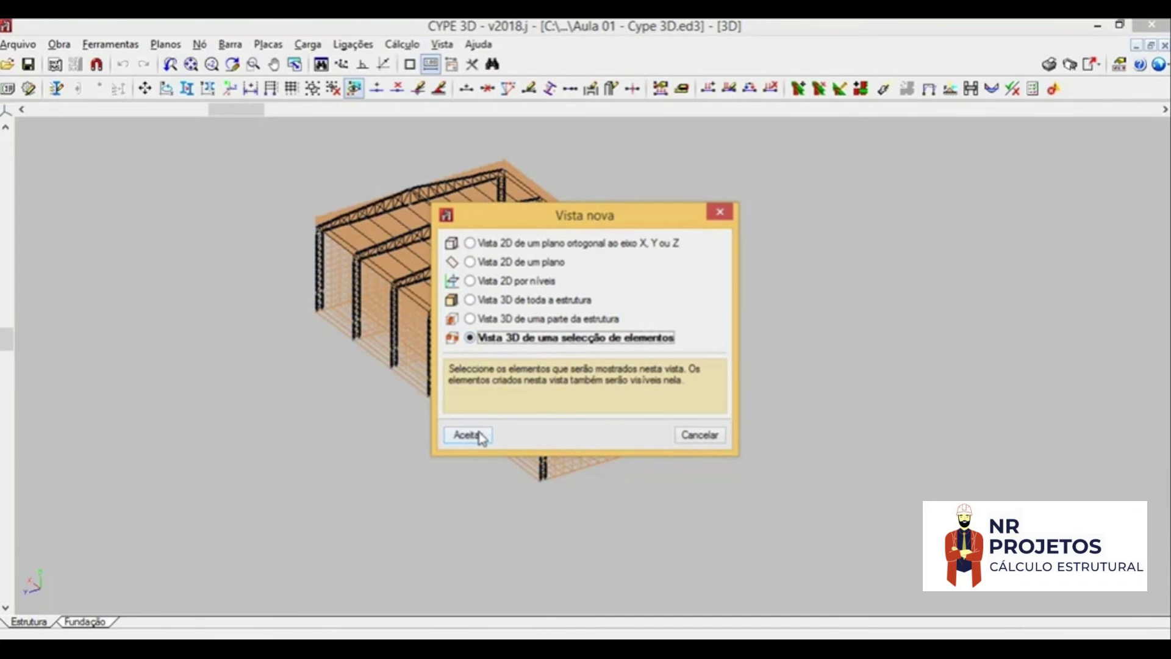
click(467, 435)
scroll(617, 393, up, 3)
scroll(617, 374, up, 2)
scroll(527, 496, up, 2)
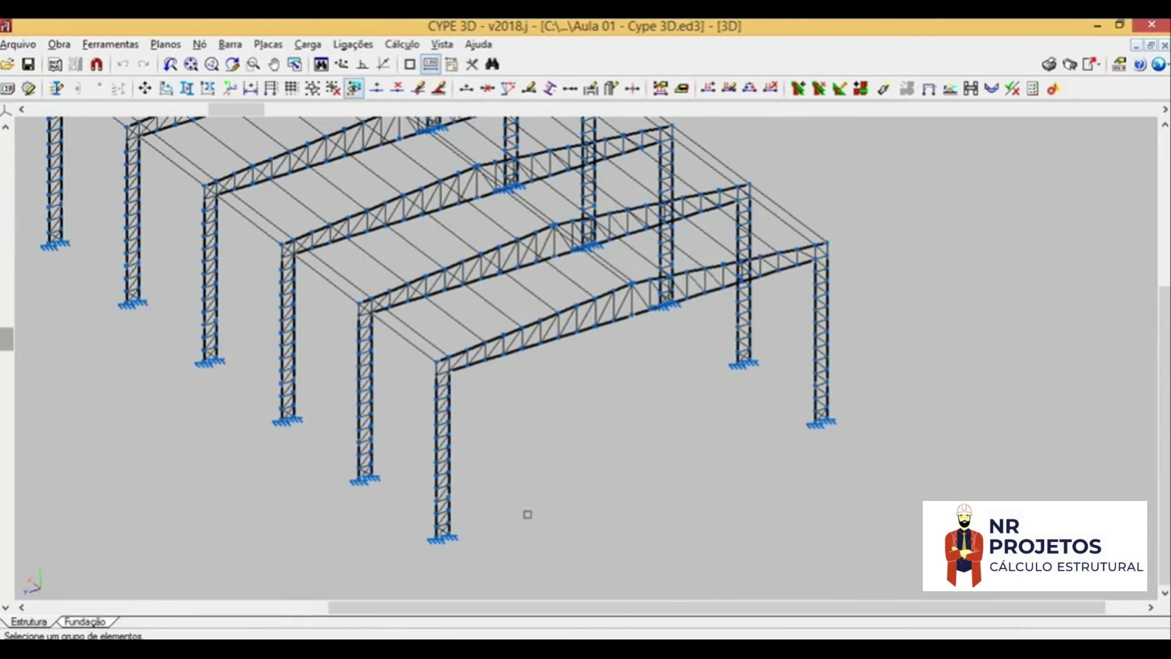
Step: Box-select the front-right column, title the view P1, and acknowledge the warnings
drag(499, 557, 425, 374)
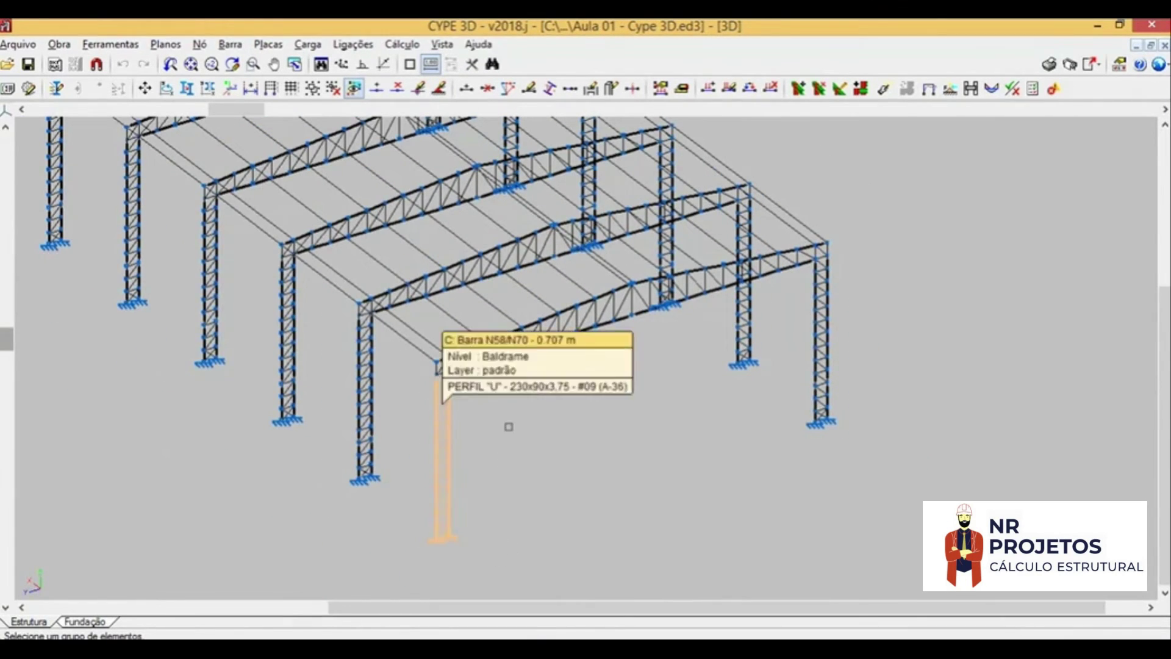
scroll(588, 387, down, 2)
scroll(596, 394, down, 1)
scroll(596, 395, down, 1)
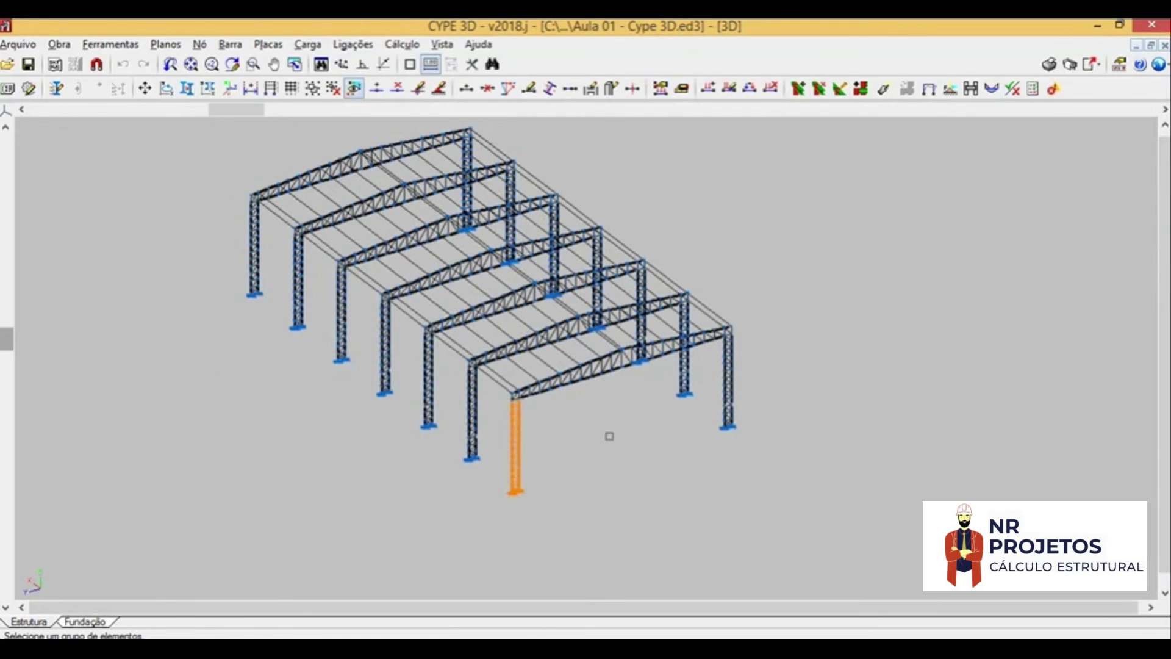
right_click(580, 408)
text(P1)
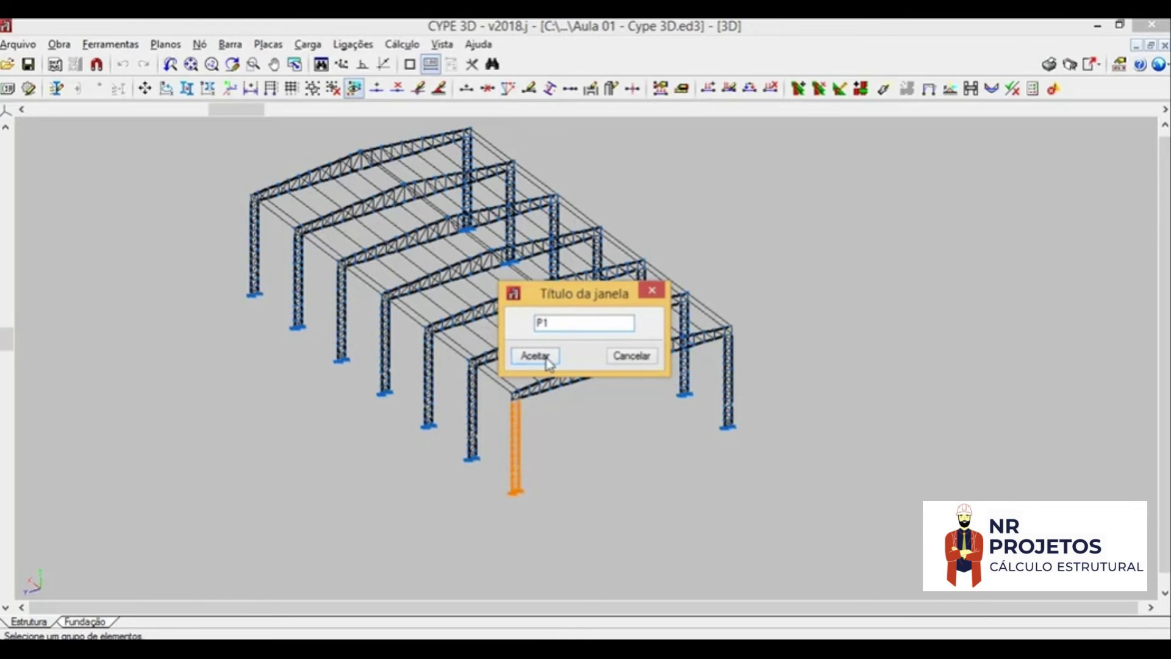
click(536, 356)
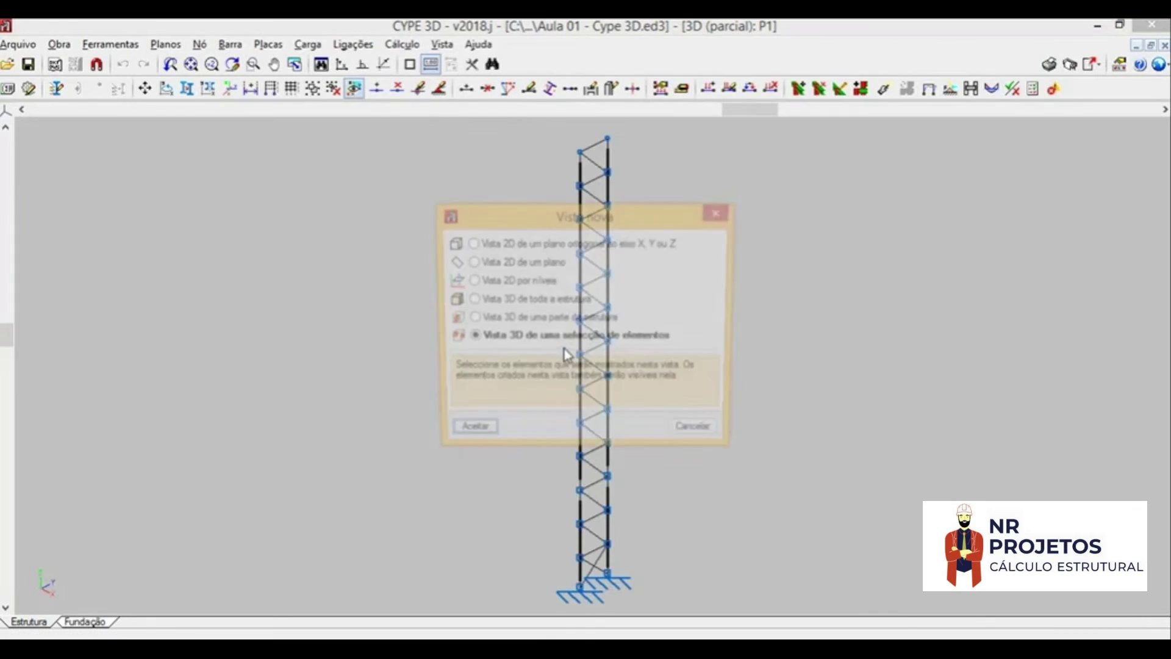
click(723, 434)
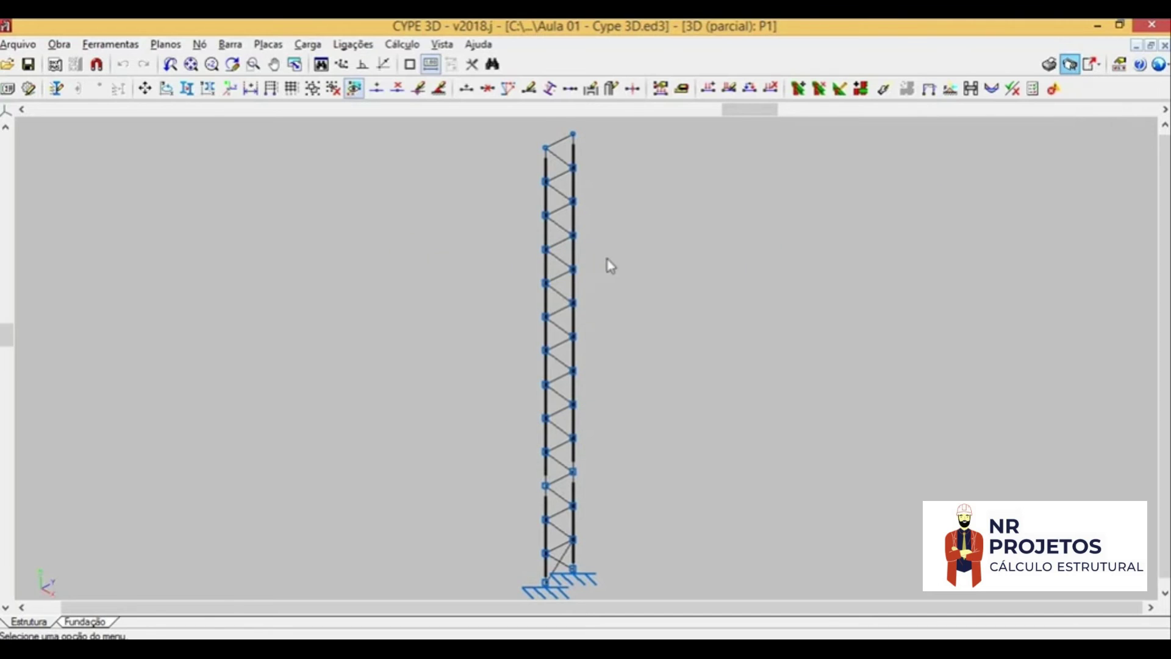
click(453, 368)
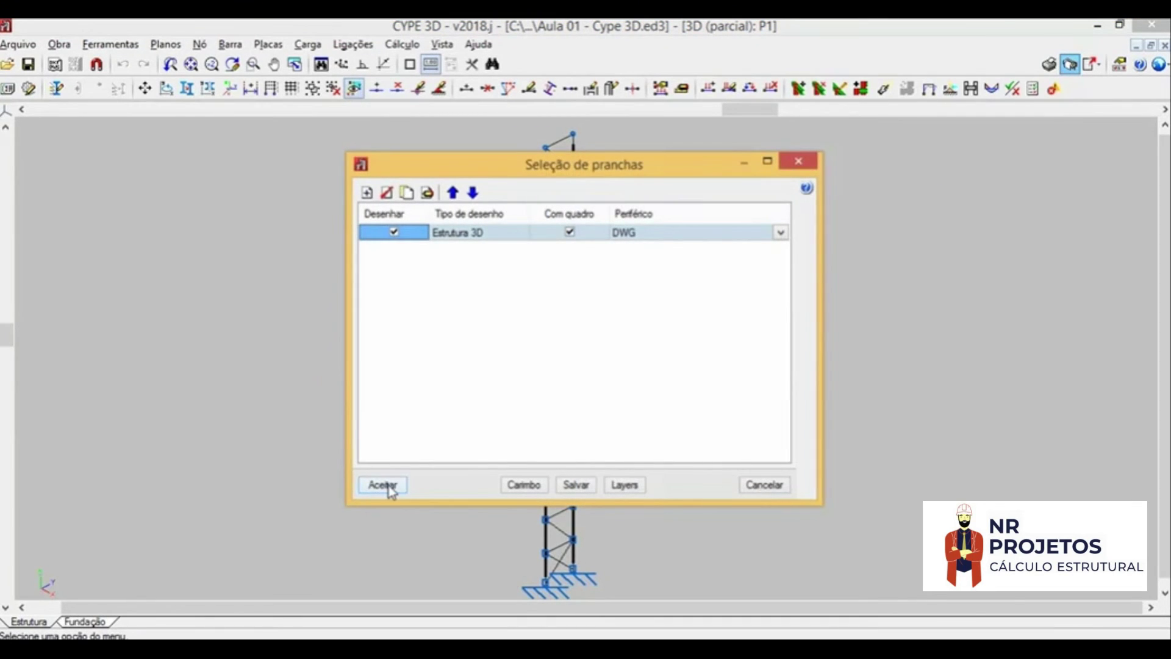
Step: Add view P1 to the drawing settings and regenerate the sheet composition
click(428, 194)
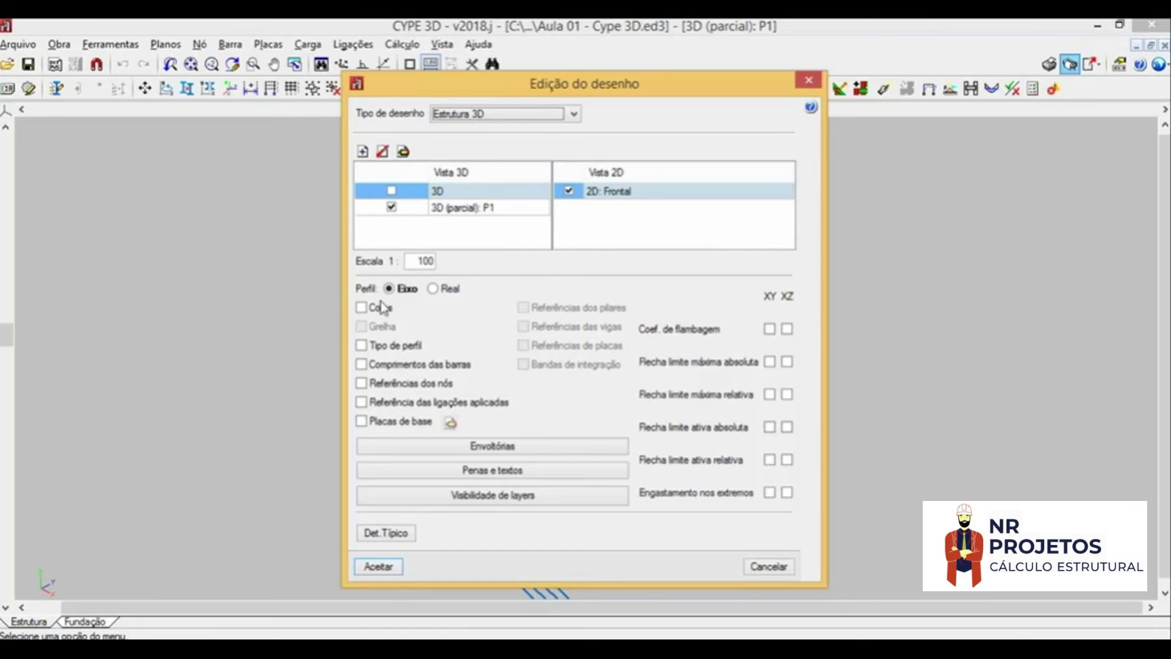
click(365, 569)
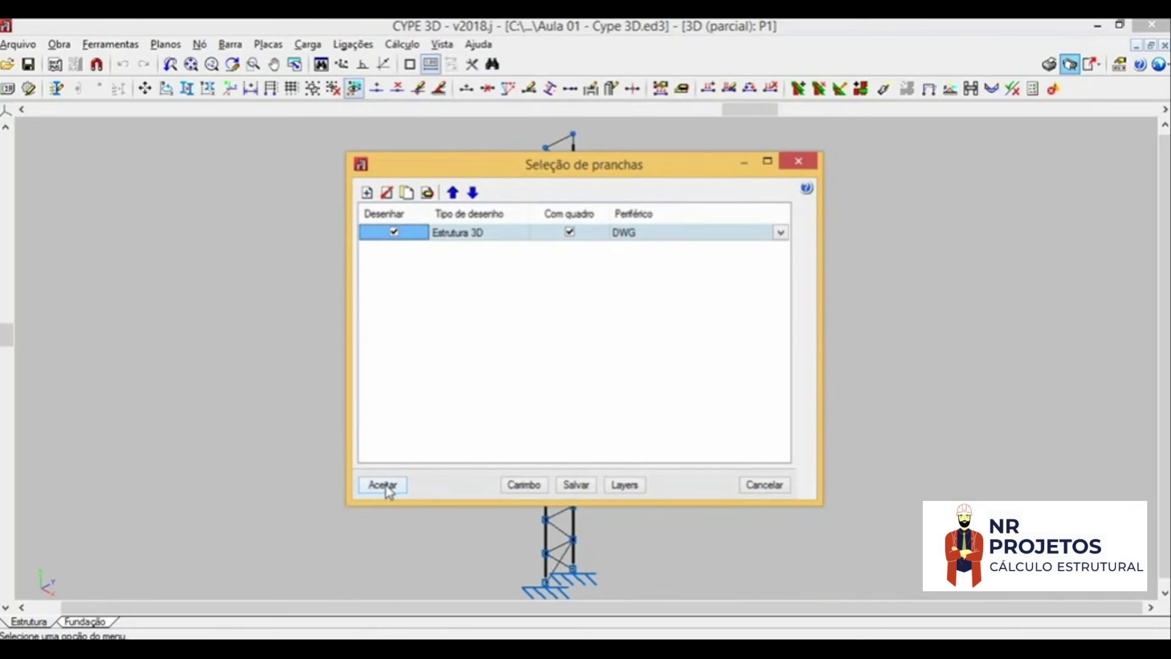
click(386, 488)
click(394, 383)
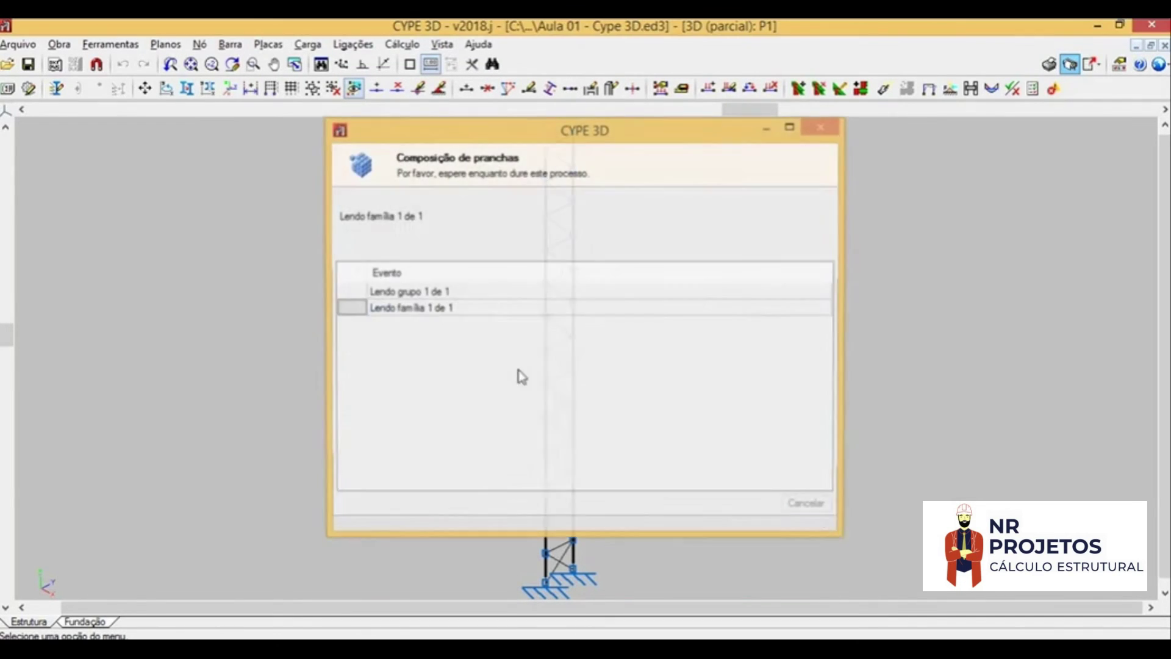
Step: Review the A4 sheet with Frontal and P1 drawings, then close both sheet windows
click(421, 74)
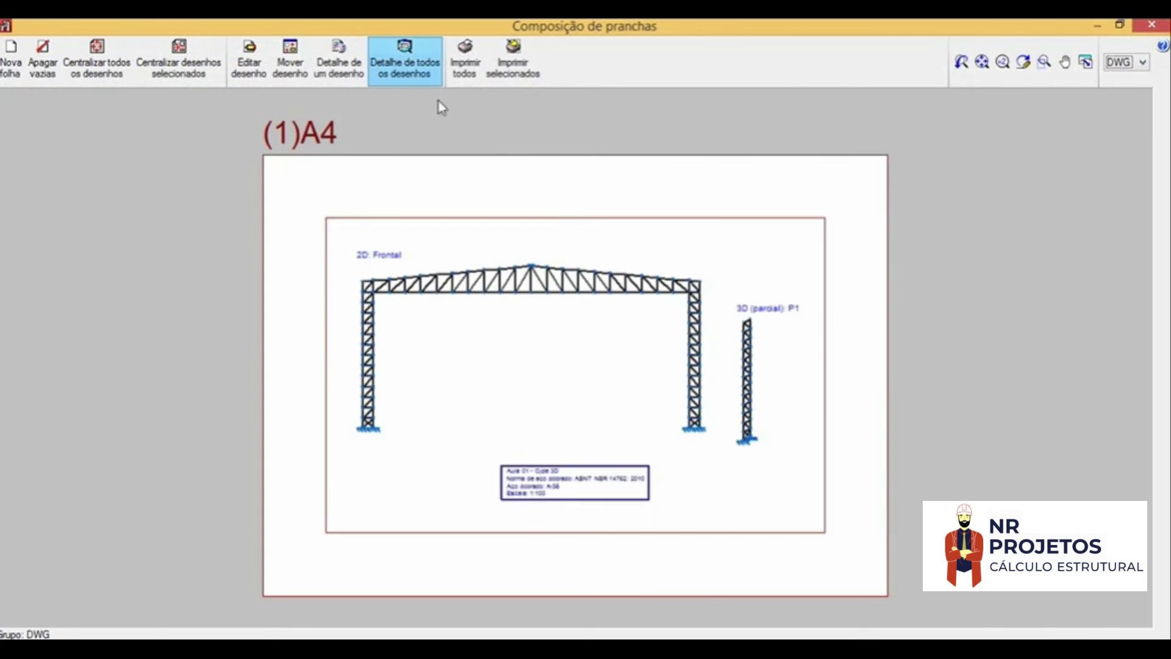
scroll(776, 374, up, 1)
scroll(771, 410, up, 2)
scroll(632, 250, up, 1)
scroll(622, 459, up, 1)
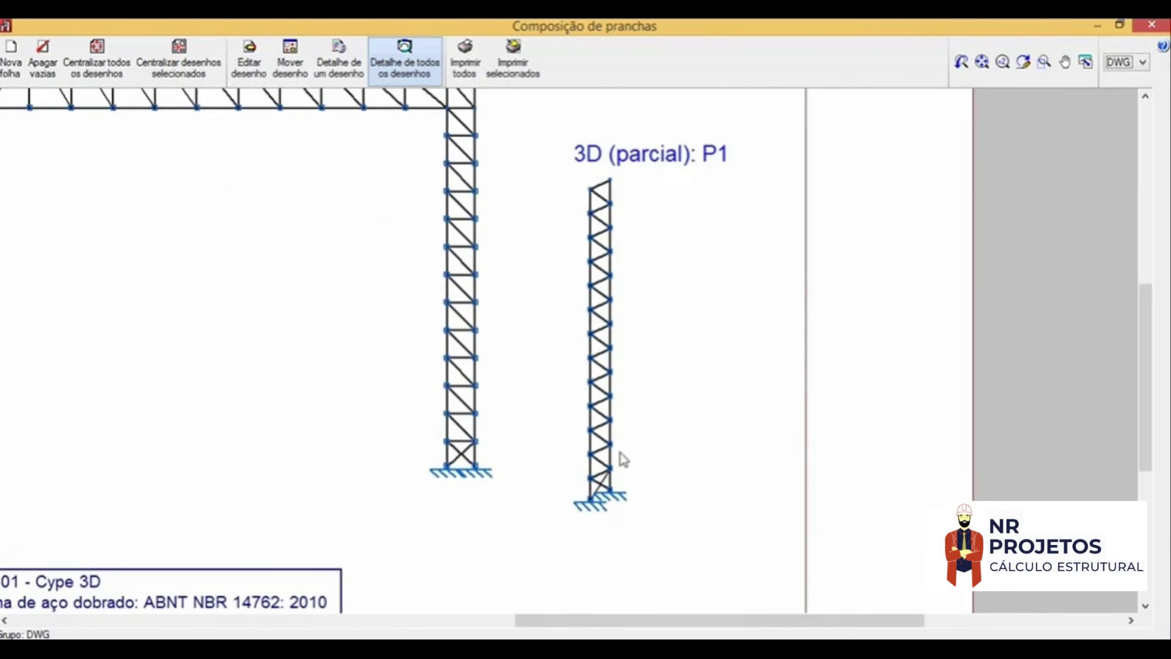
scroll(622, 459, down, 2)
scroll(620, 455, down, 1)
scroll(640, 439, down, 1)
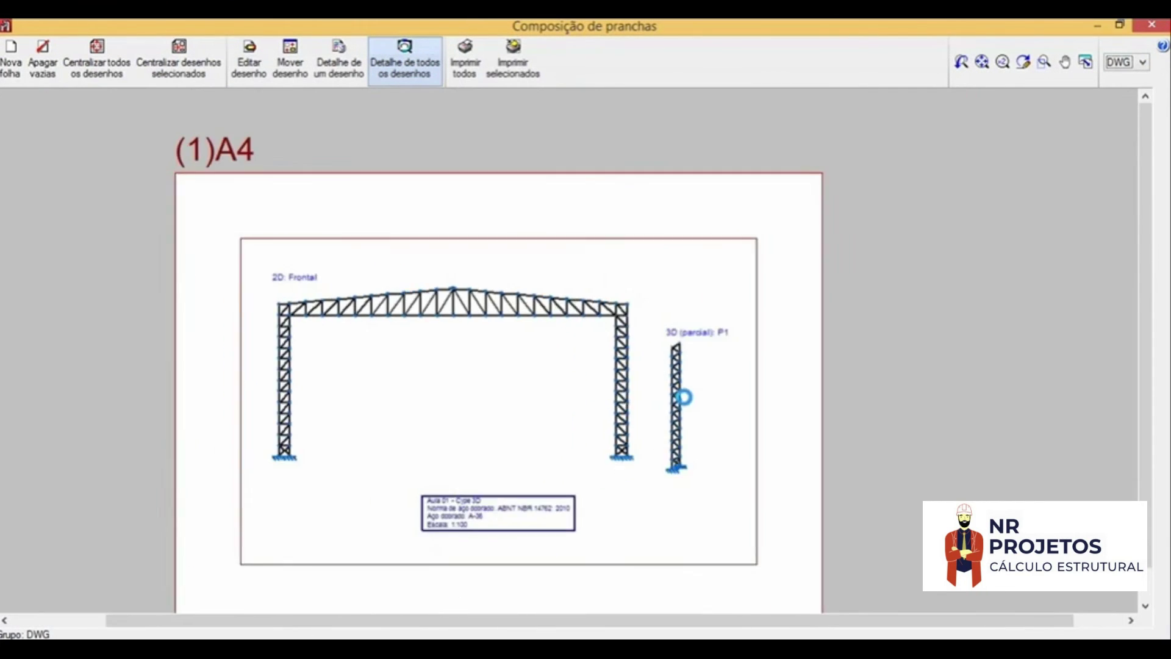
middle_drag(565, 397, 553, 363)
scroll(568, 365, up, 1)
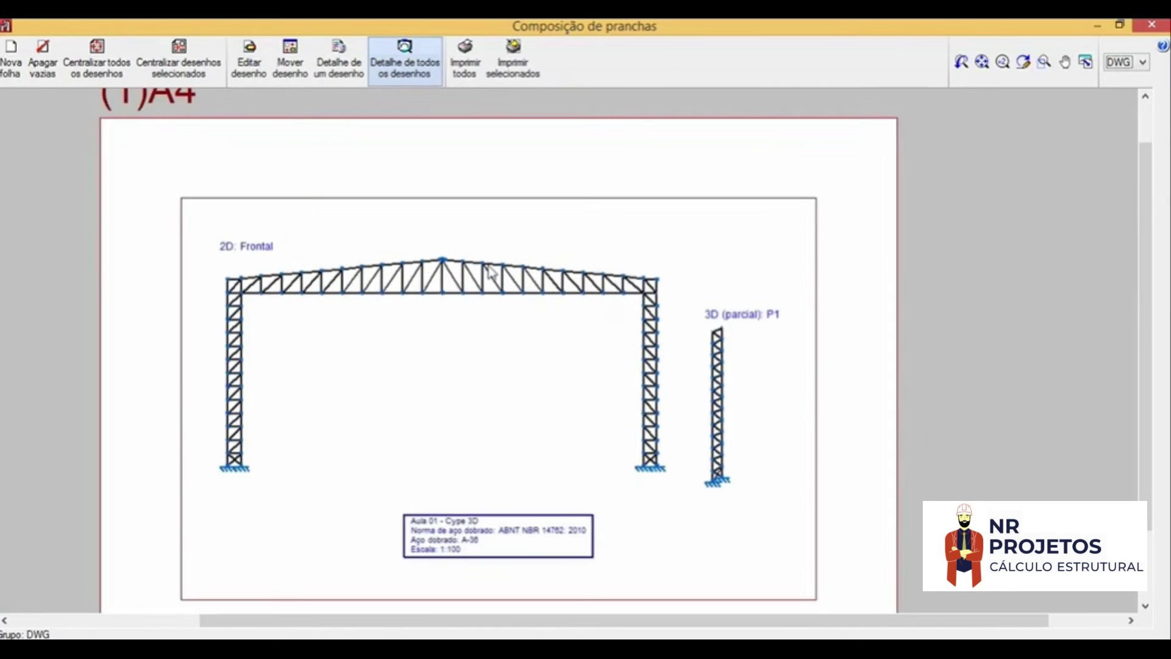
scroll(702, 341, up, 1)
scroll(604, 290, up, 1)
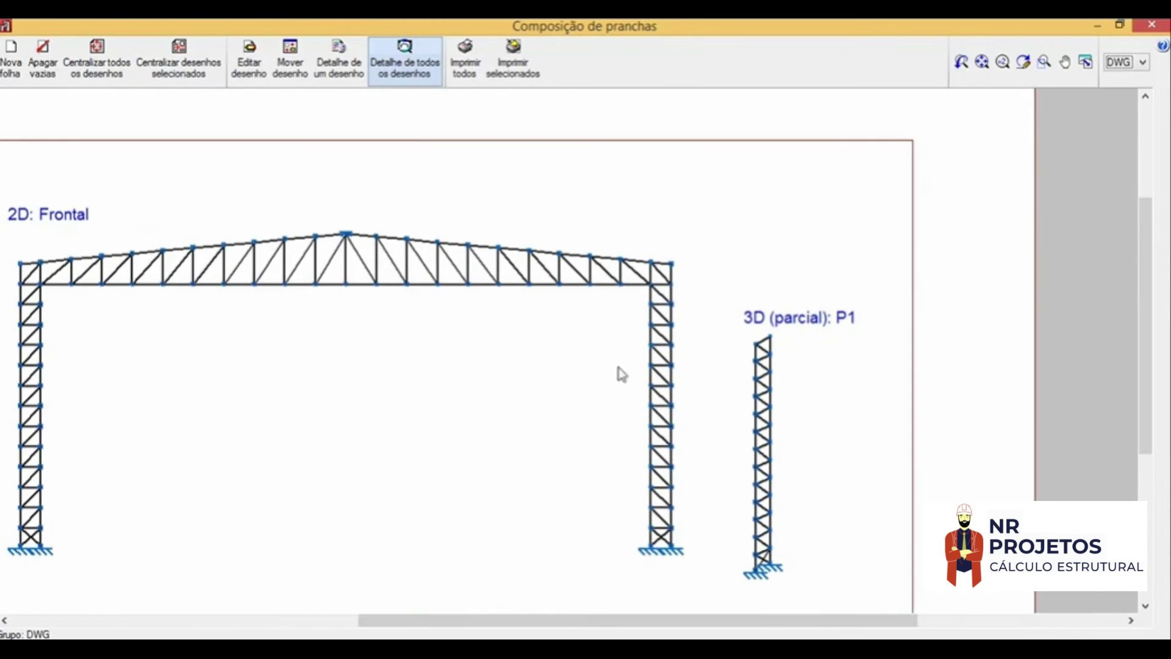
scroll(588, 339, down, 1)
scroll(557, 358, down, 1)
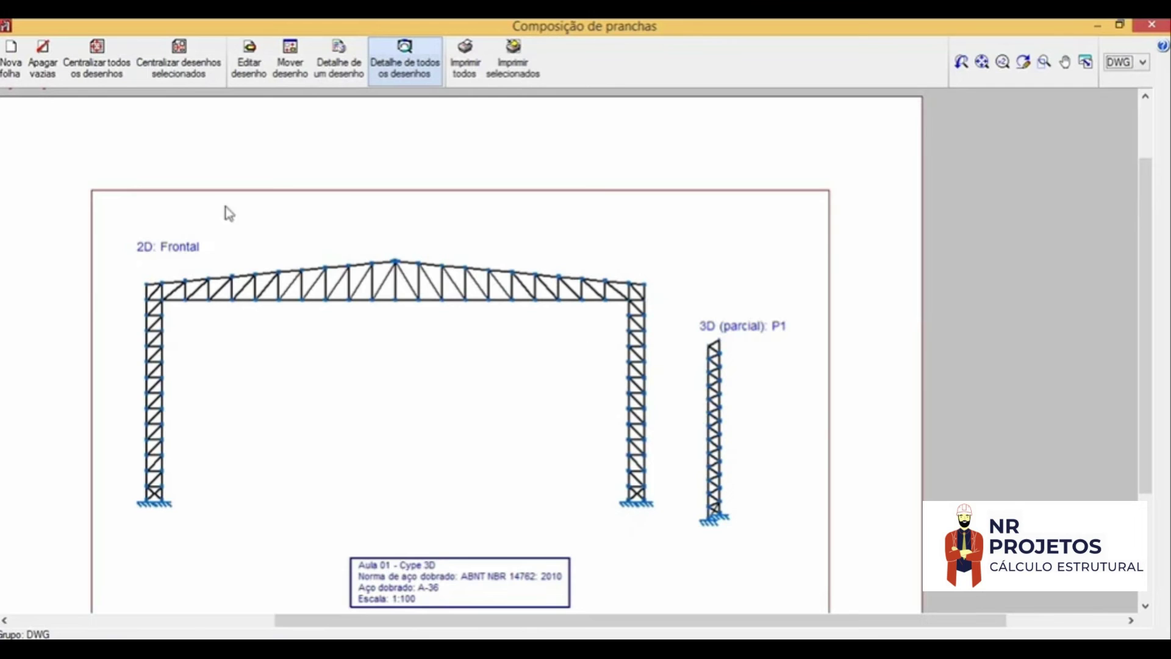
scroll(427, 268, down, 1)
middle_drag(482, 270, 514, 266)
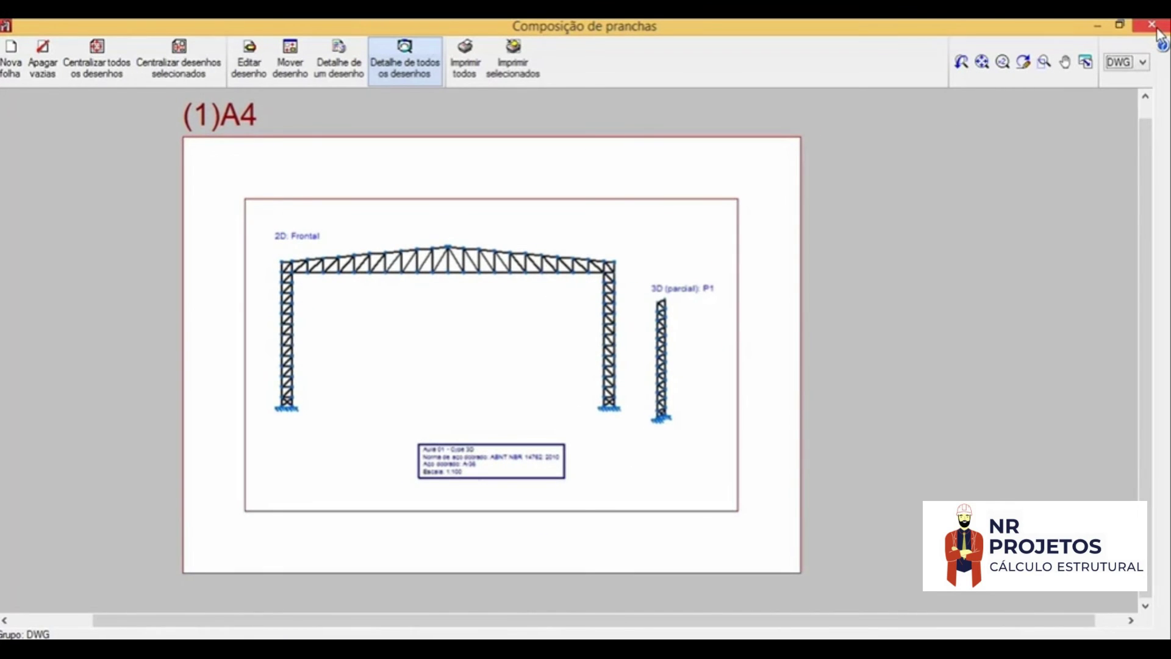
click(1153, 26)
click(764, 486)
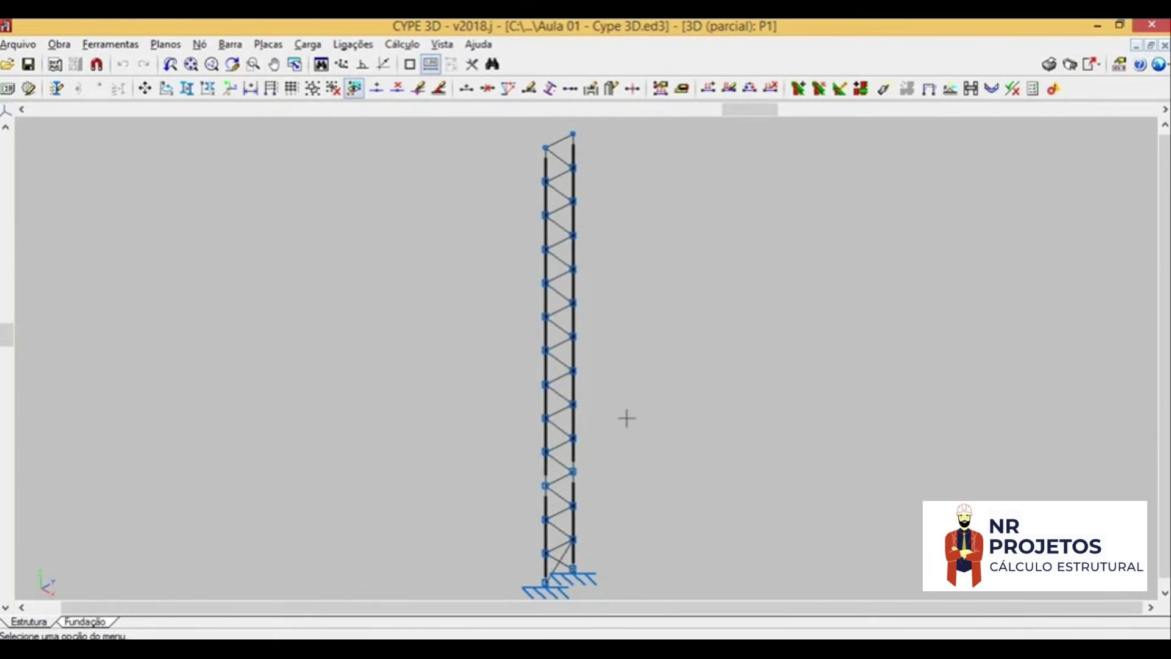
Step: Close the P1 view, maximise the 3D model window, and render the complete structure
click(442, 45)
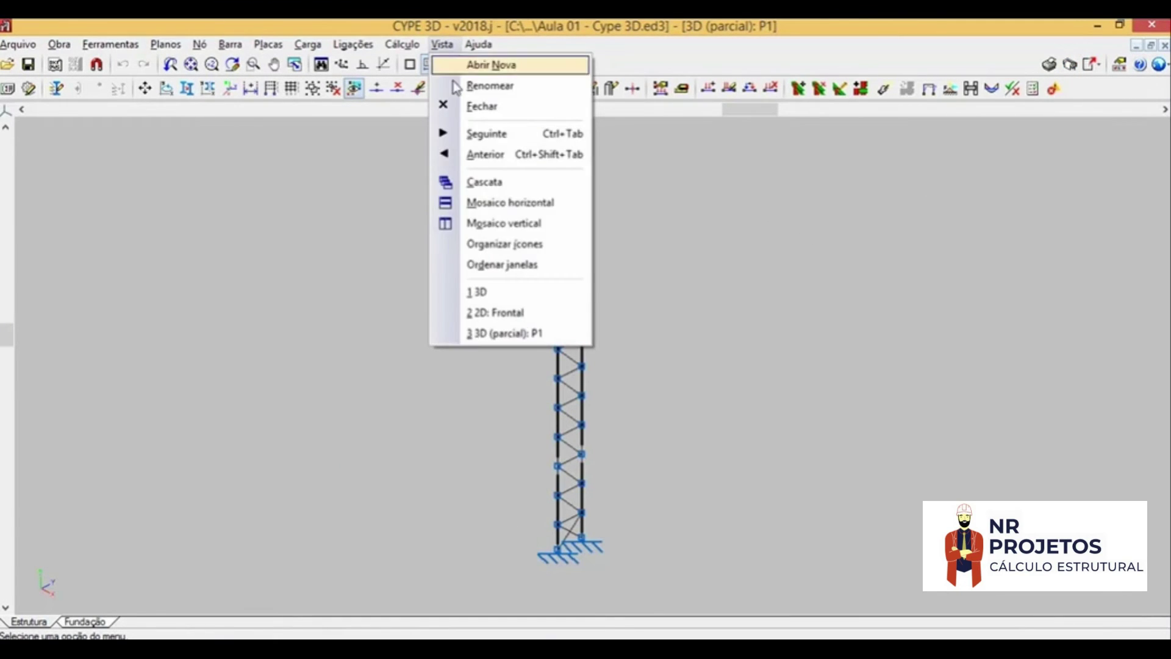
click(481, 107)
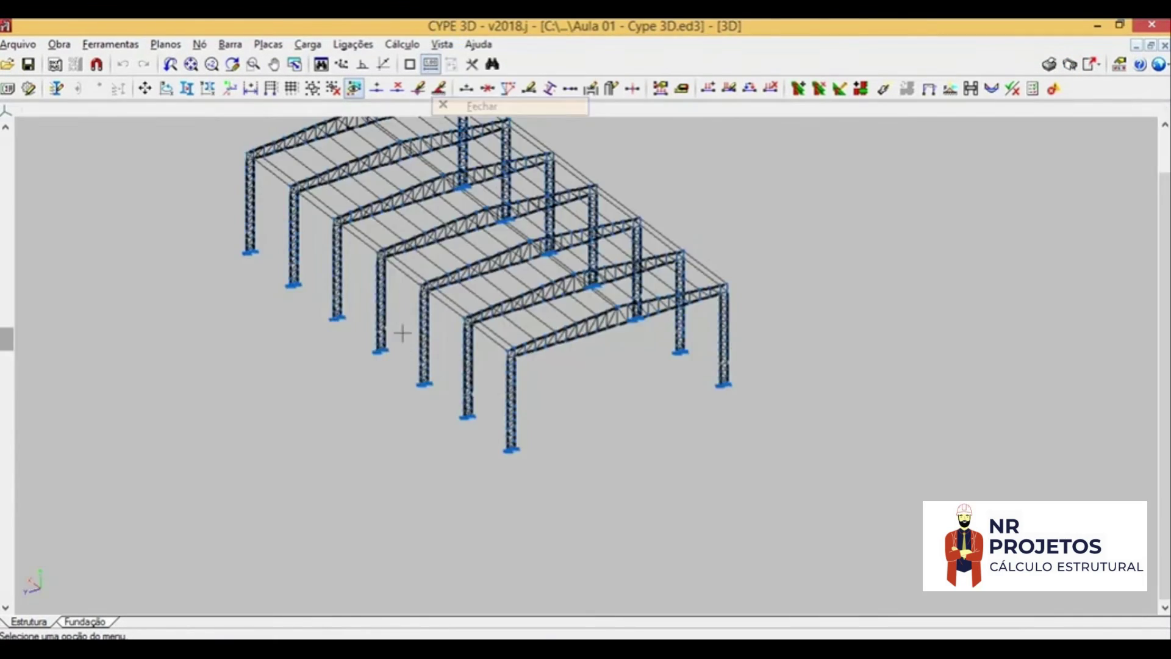
click(441, 44)
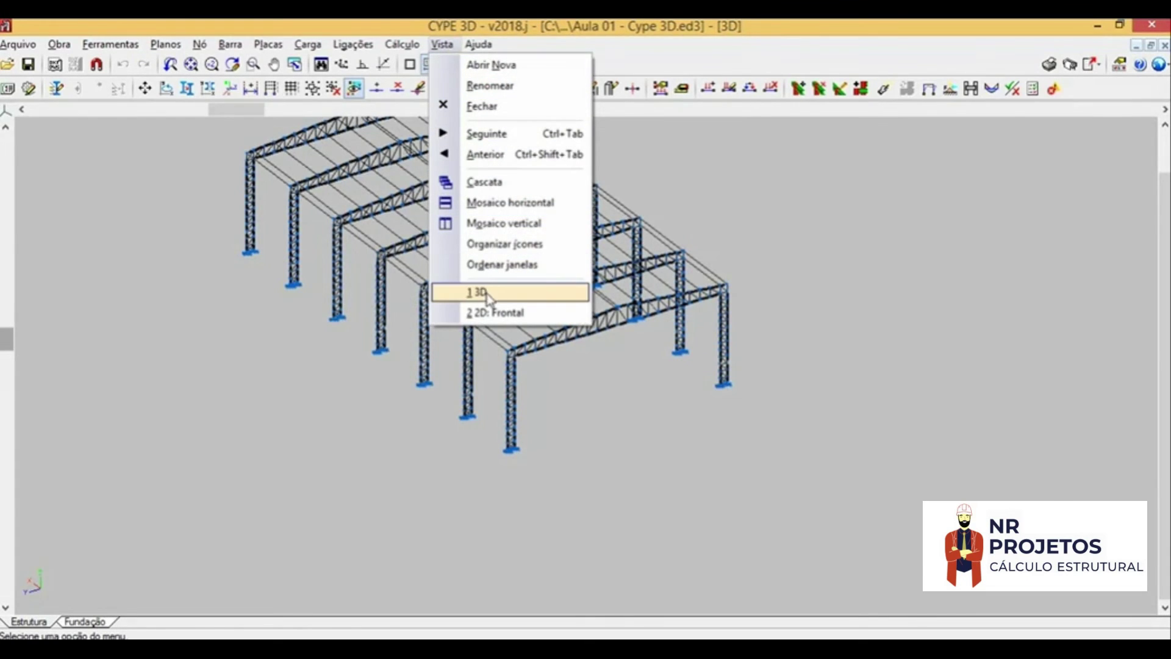
click(478, 292)
click(1000, 149)
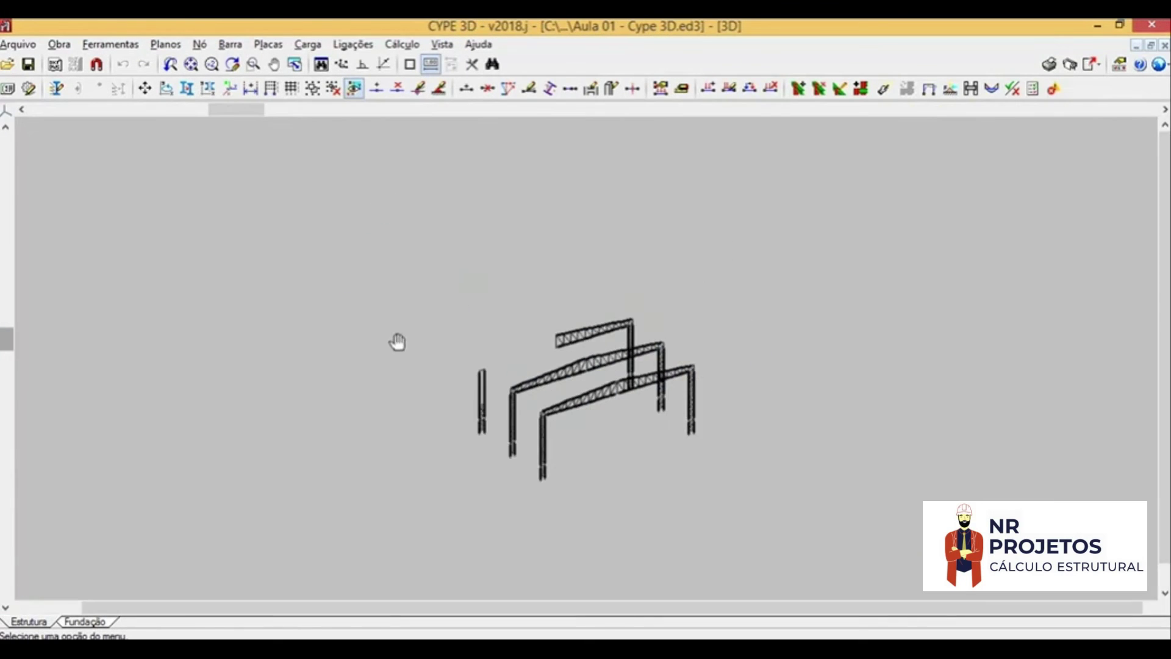
scroll(513, 340, up, 1)
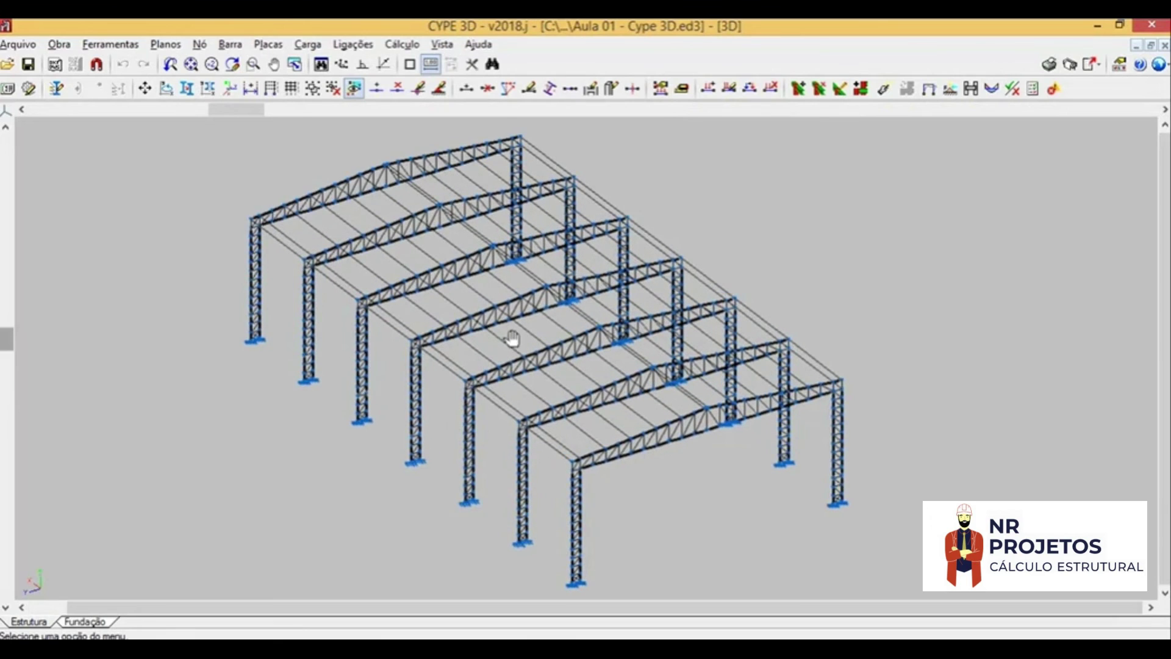
click(105, 49)
mouse_move(137, 423)
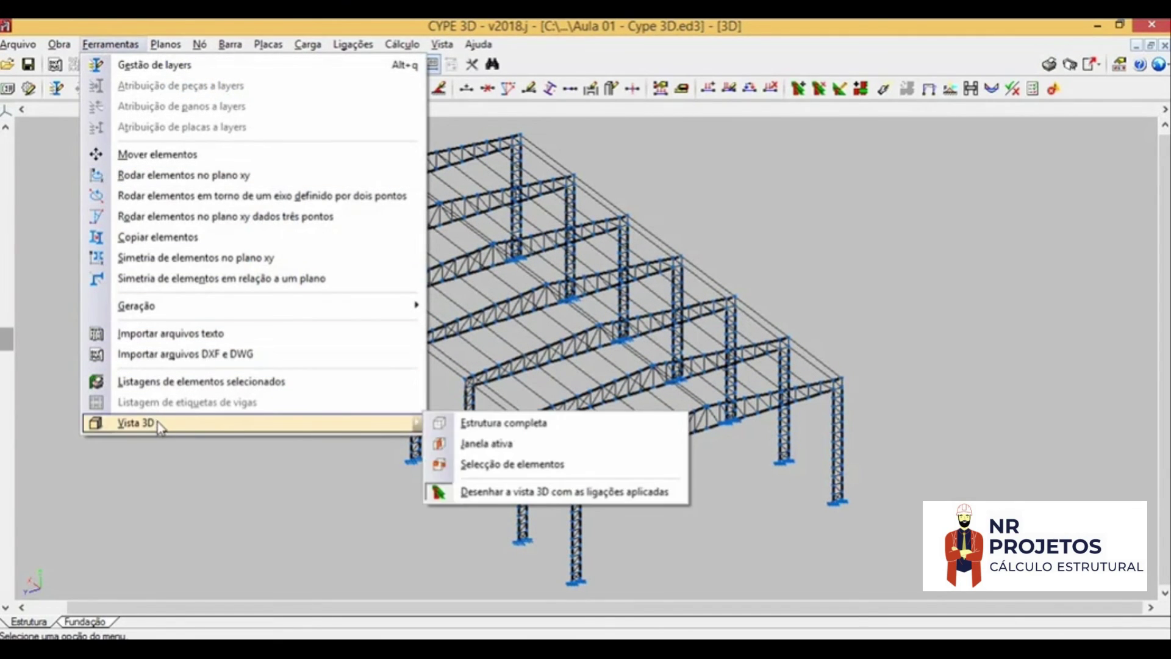
click(492, 424)
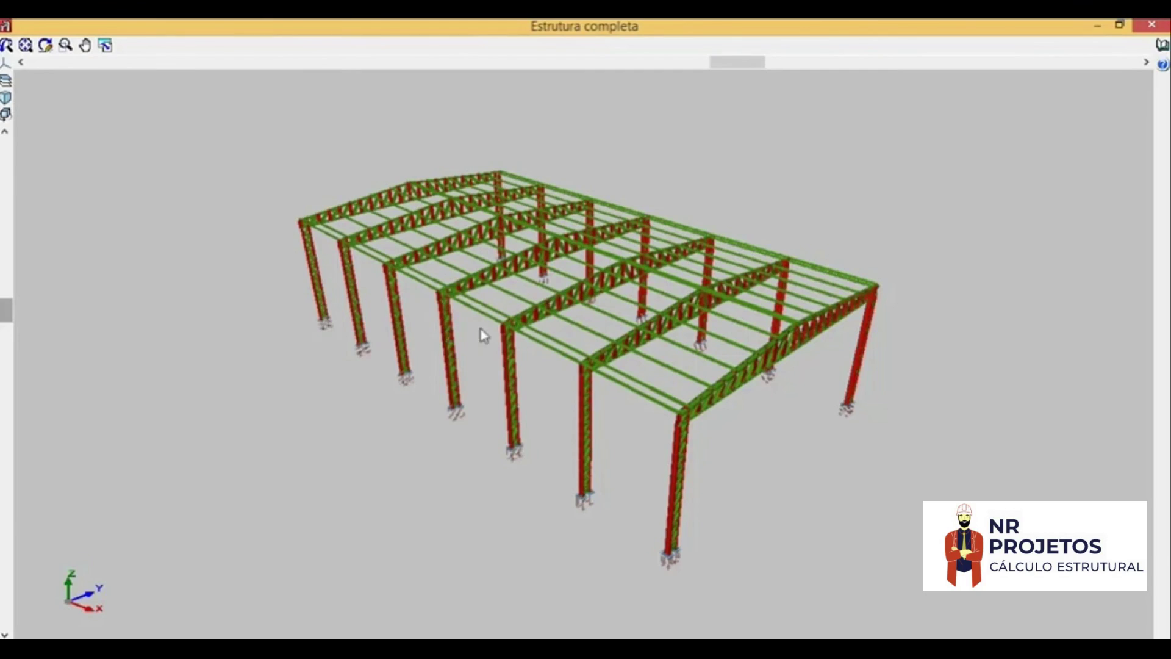
mouse_move(445, 335)
middle_down()
mouse_move(466, 338)
mouse_move(433, 379)
mouse_move(362, 340)
middle_up()
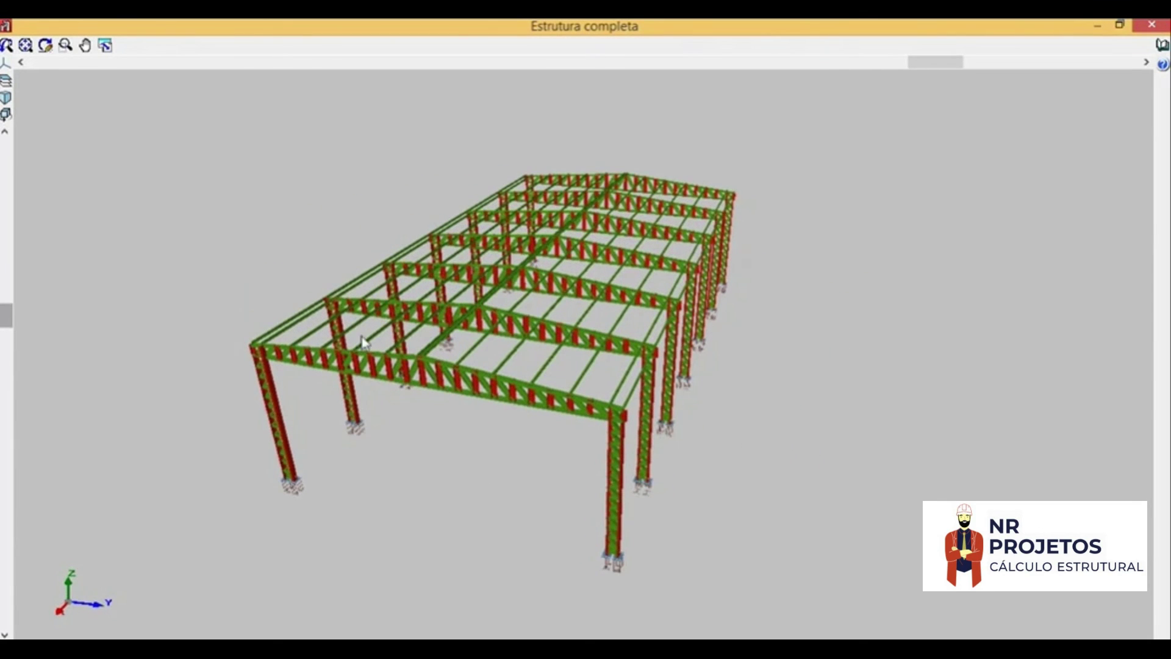
click(105, 49)
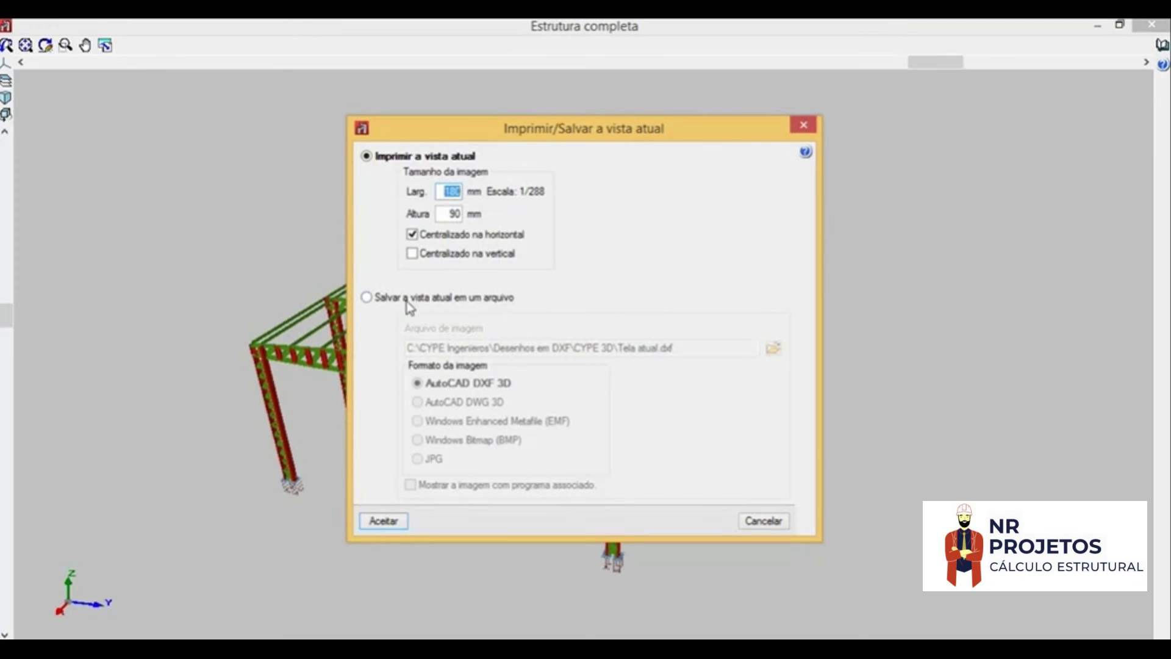
click(410, 298)
click(417, 402)
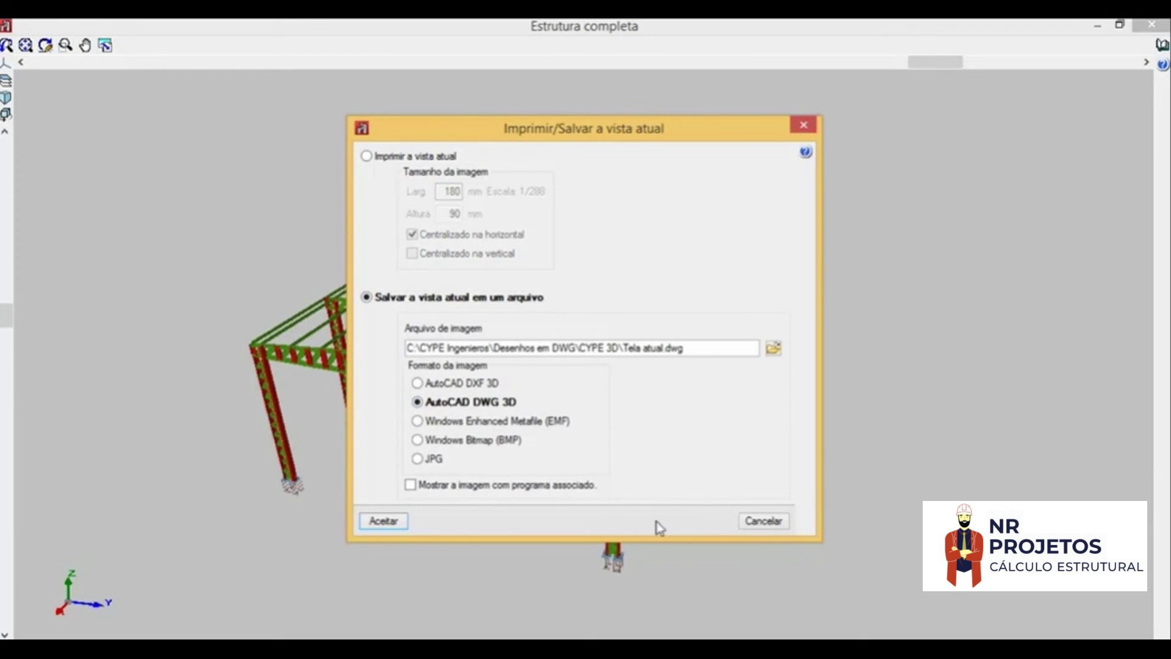
click(764, 521)
mouse_move(521, 358)
middle_down()
mouse_move(634, 369)
mouse_move(569, 405)
mouse_move(631, 387)
mouse_move(619, 369)
mouse_move(631, 354)
mouse_move(554, 353)
mouse_move(585, 366)
mouse_move(616, 358)
mouse_move(530, 443)
mouse_move(366, 482)
mouse_move(392, 319)
mouse_move(614, 328)
mouse_move(630, 340)
mouse_move(614, 321)
mouse_move(743, 379)
mouse_move(517, 371)
mouse_move(537, 344)
mouse_move(392, 298)
mouse_move(476, 196)
mouse_move(617, 245)
mouse_move(560, 298)
mouse_move(601, 287)
mouse_move(446, 271)
mouse_move(701, 256)
middle_up()
click(1139, 32)
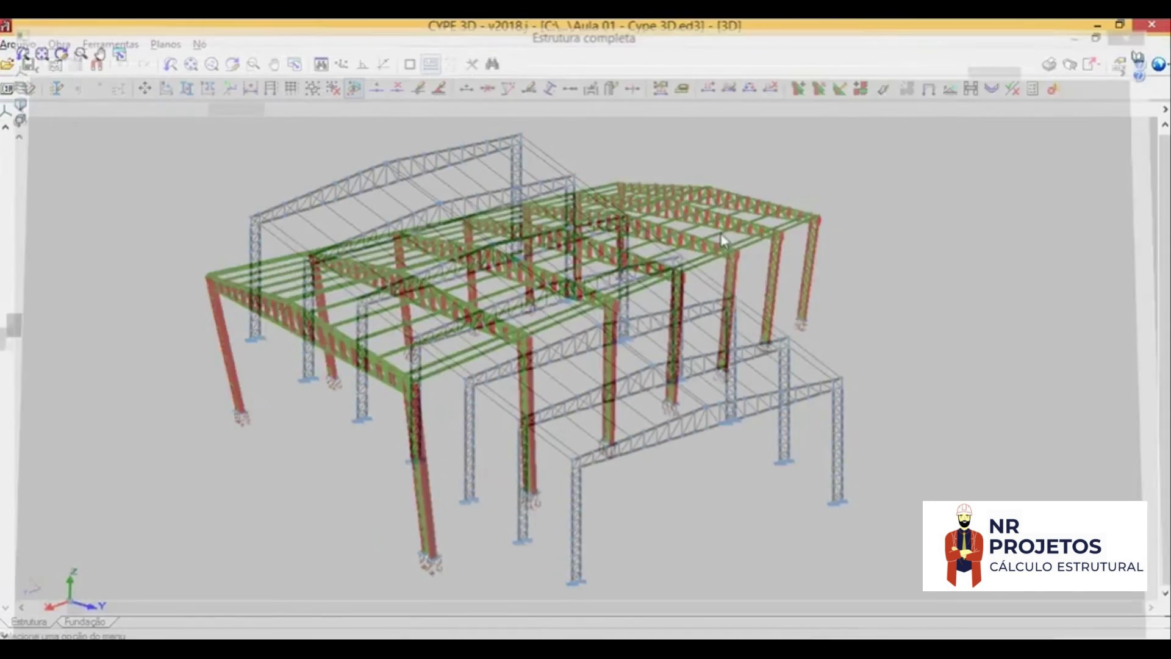
middle_drag(681, 231, 740, 220)
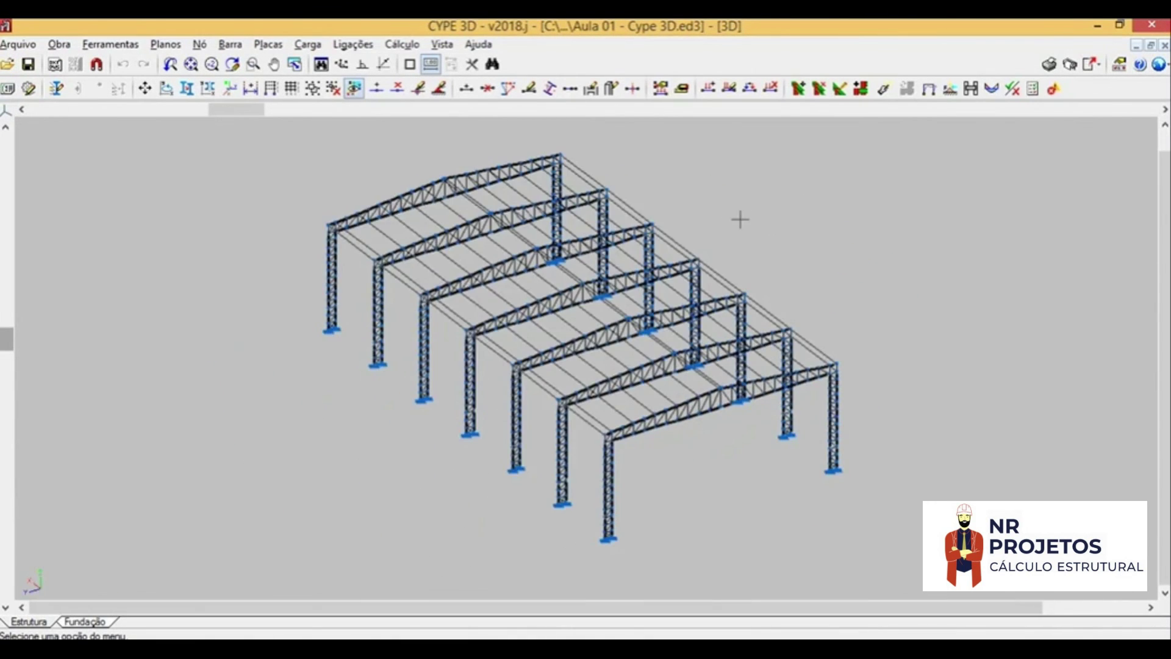
Step: Edit connections, view the Tipo 1 base-plate detail without saving, then close it
middle_drag(685, 188, 688, 197)
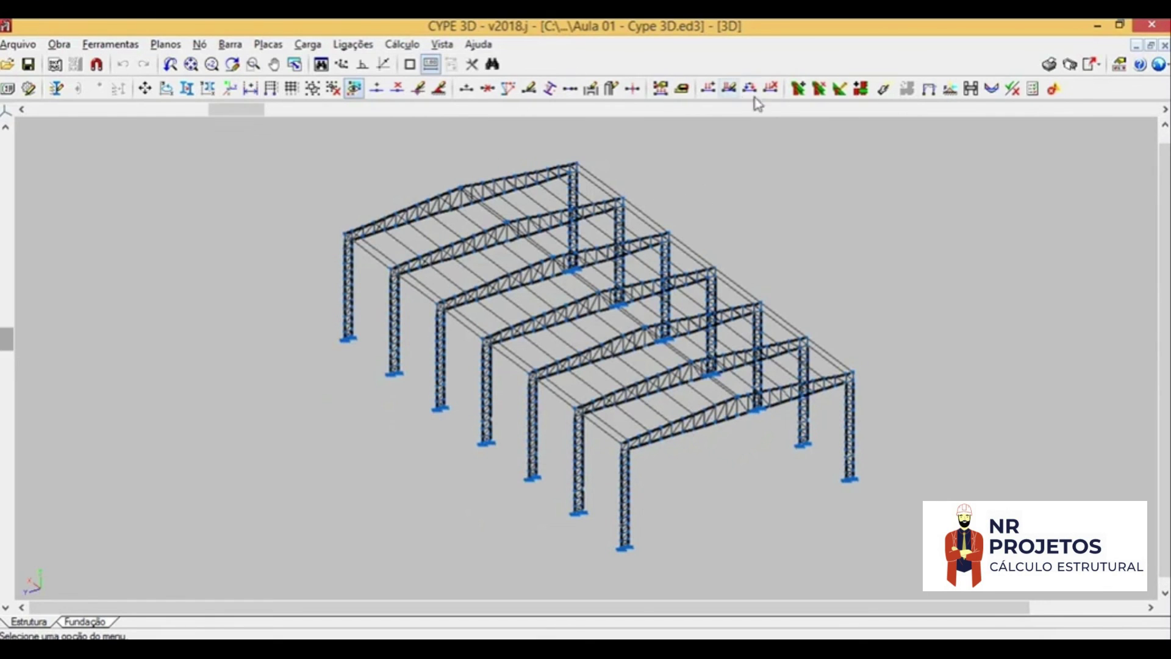
click(839, 91)
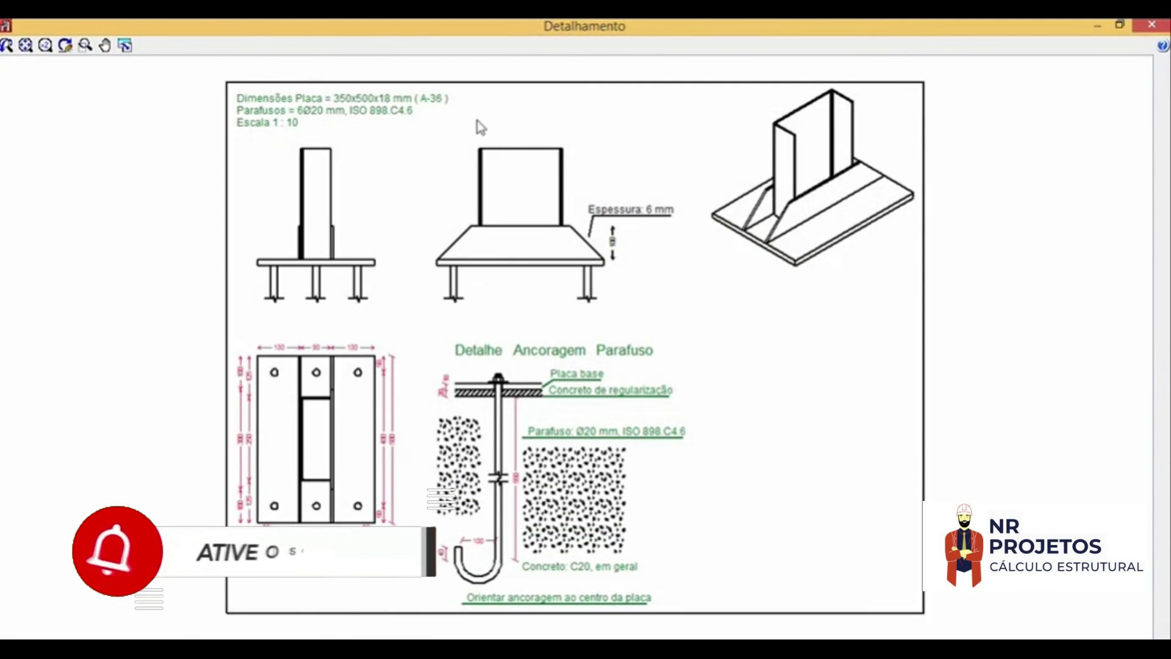
click(124, 46)
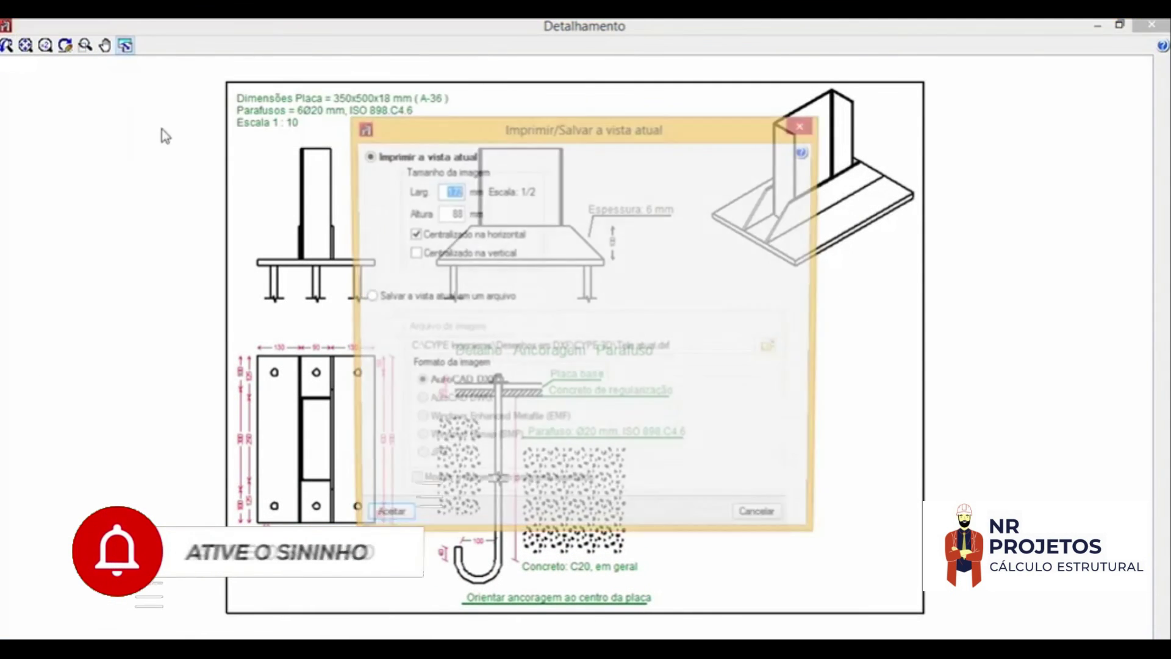
click(391, 297)
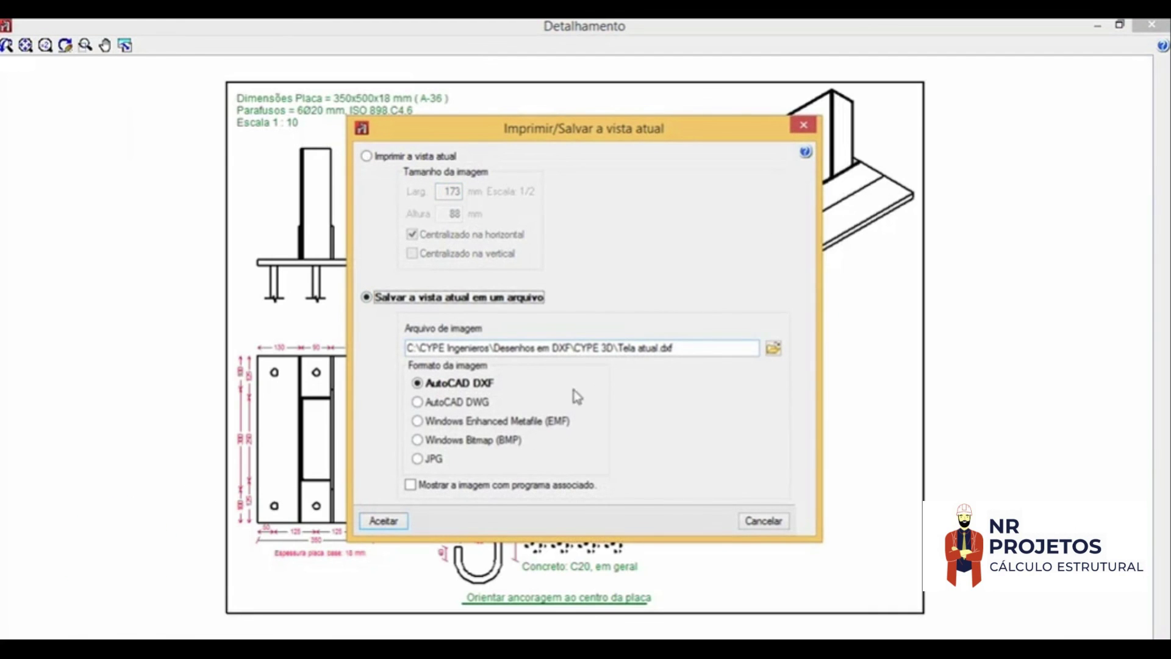
click(777, 520)
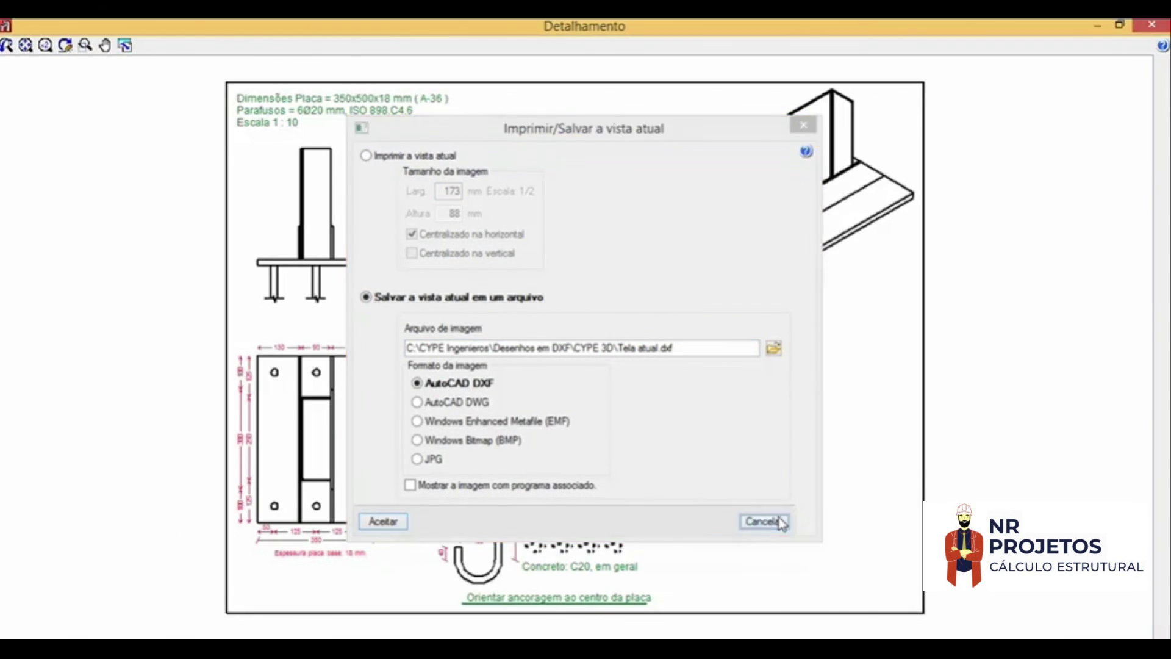
key(Escape)
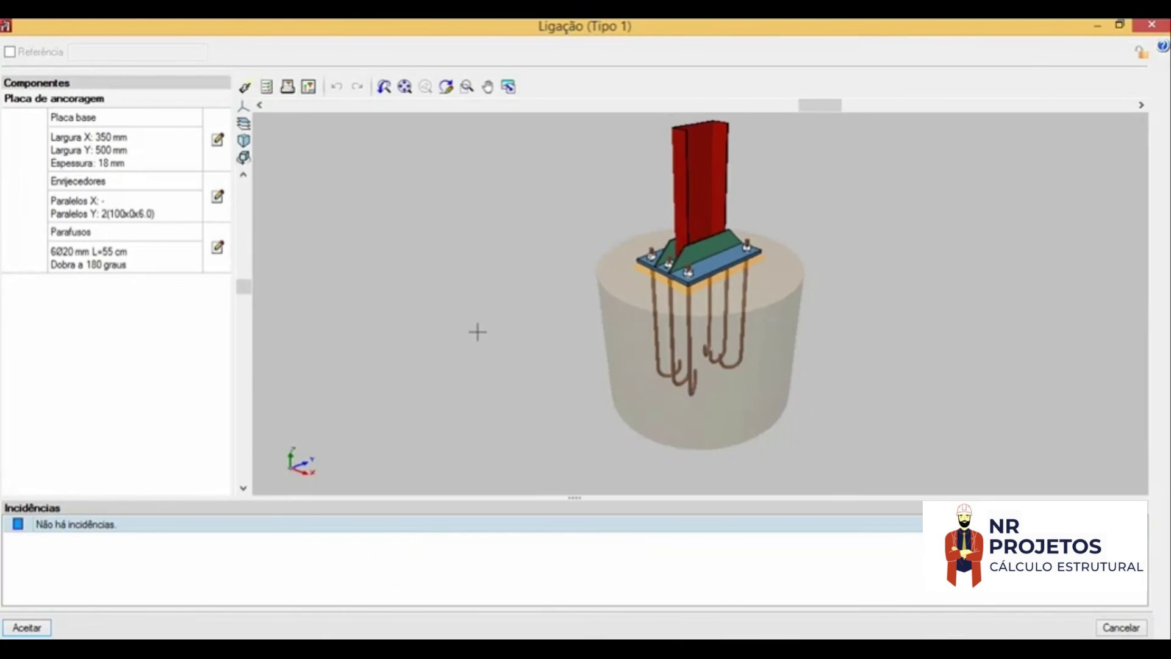
click(1105, 631)
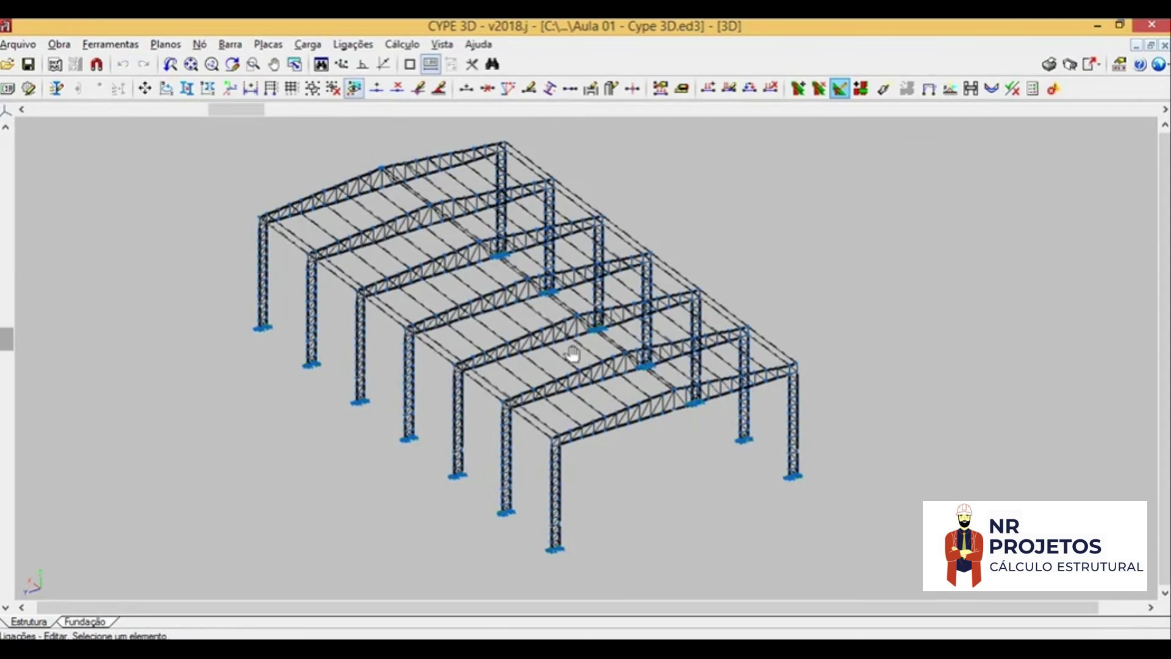
click(85, 622)
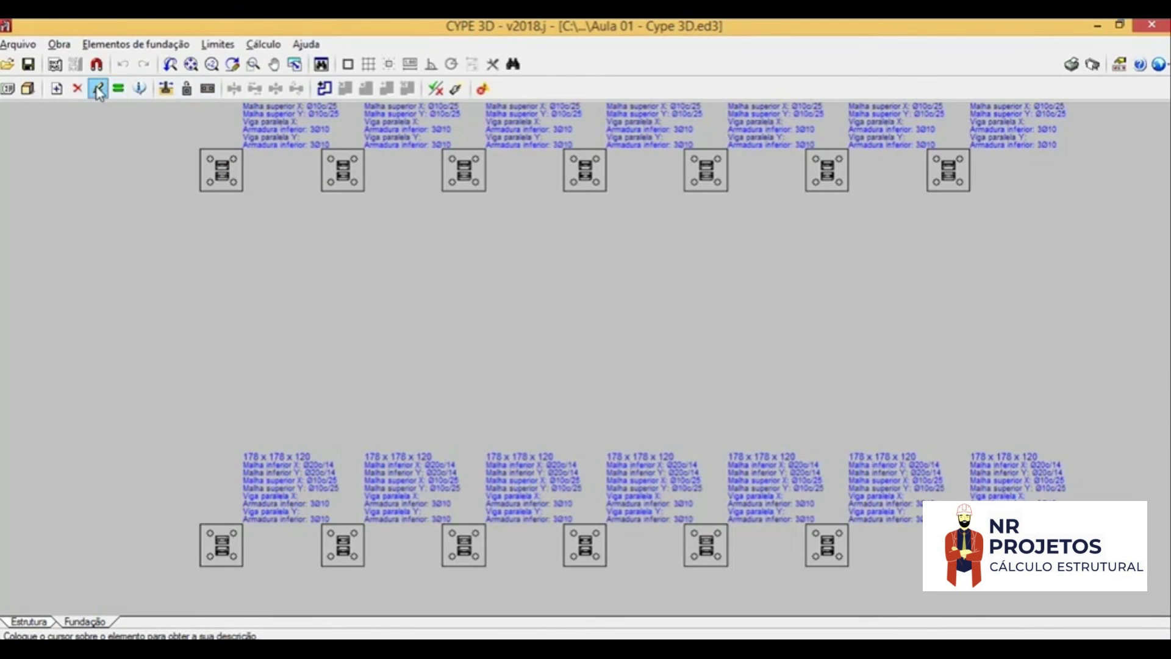
click(98, 90)
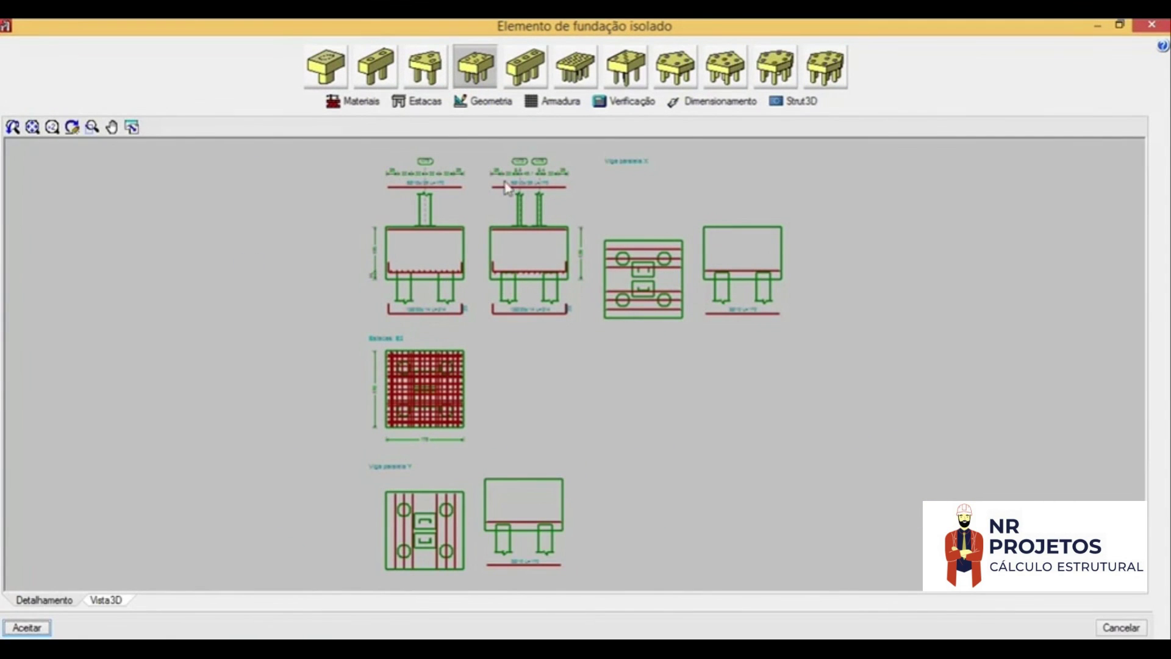
click(132, 127)
click(378, 305)
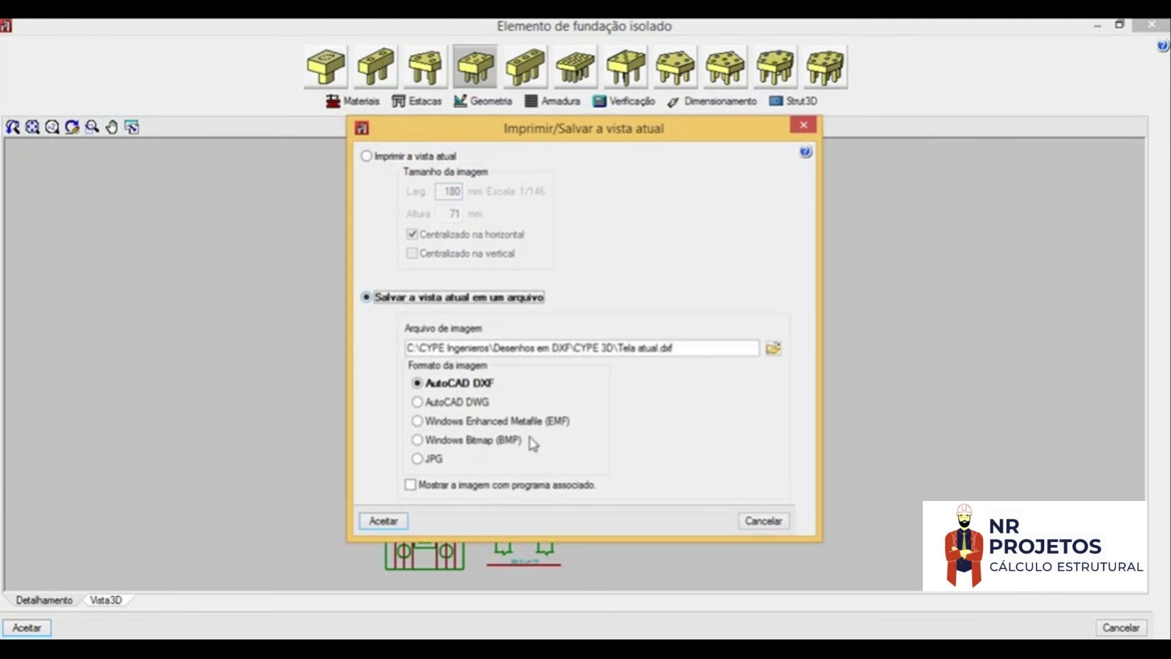
click(764, 522)
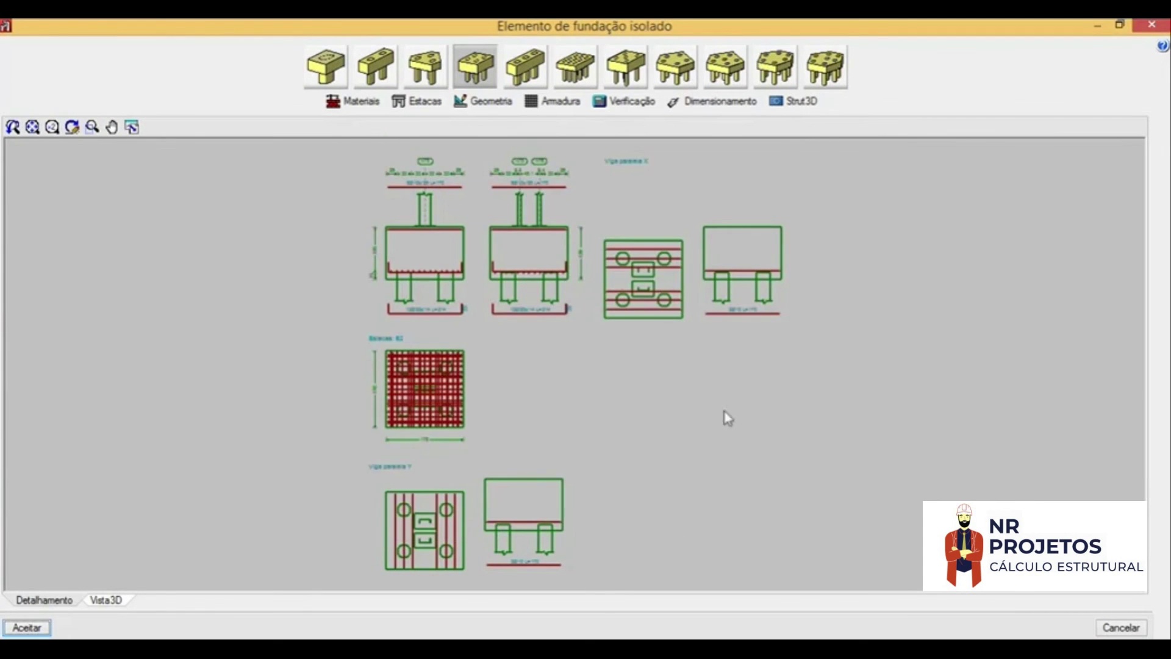
click(1105, 630)
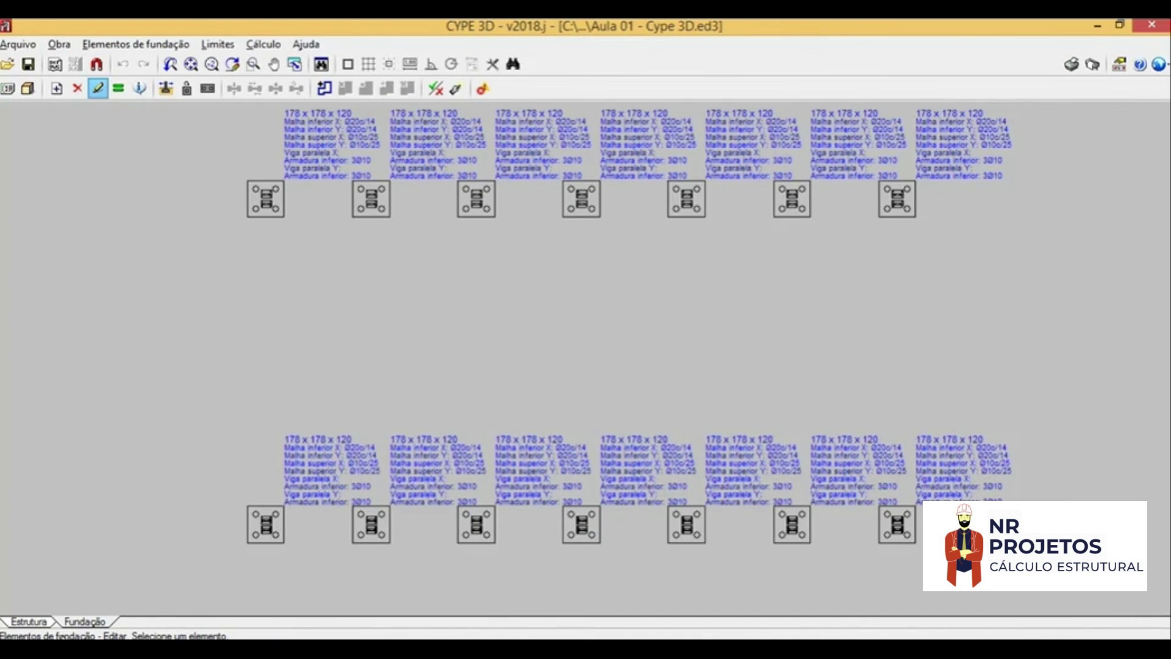
click(37, 624)
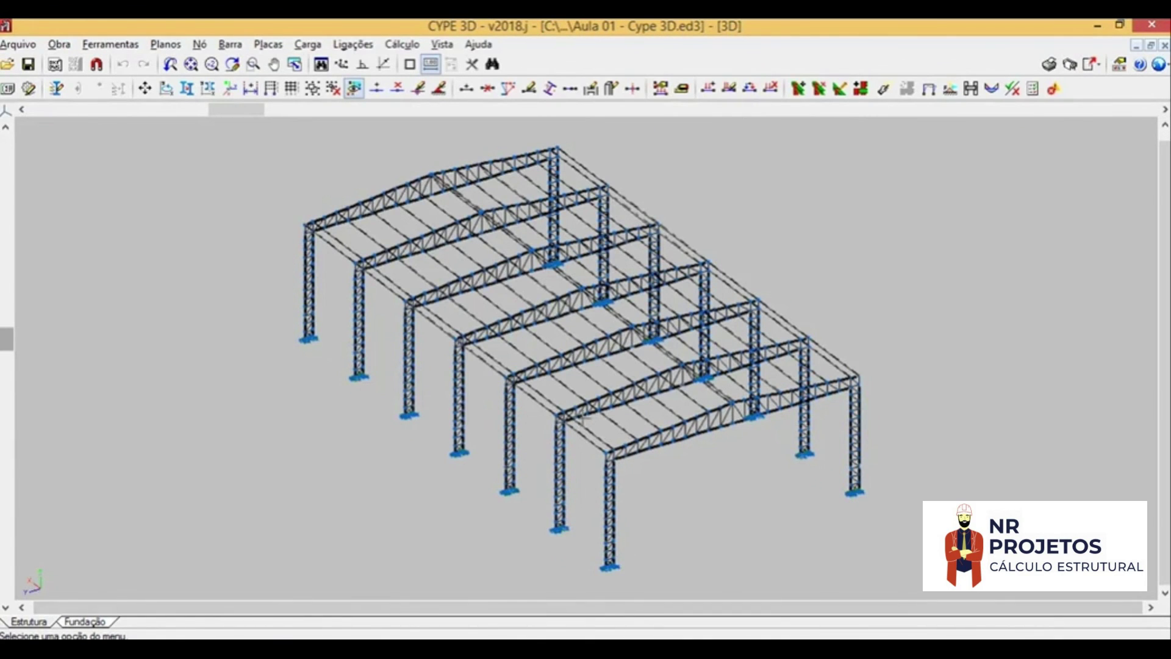
middle_drag(586, 417, 608, 416)
middle_drag(647, 348, 645, 345)
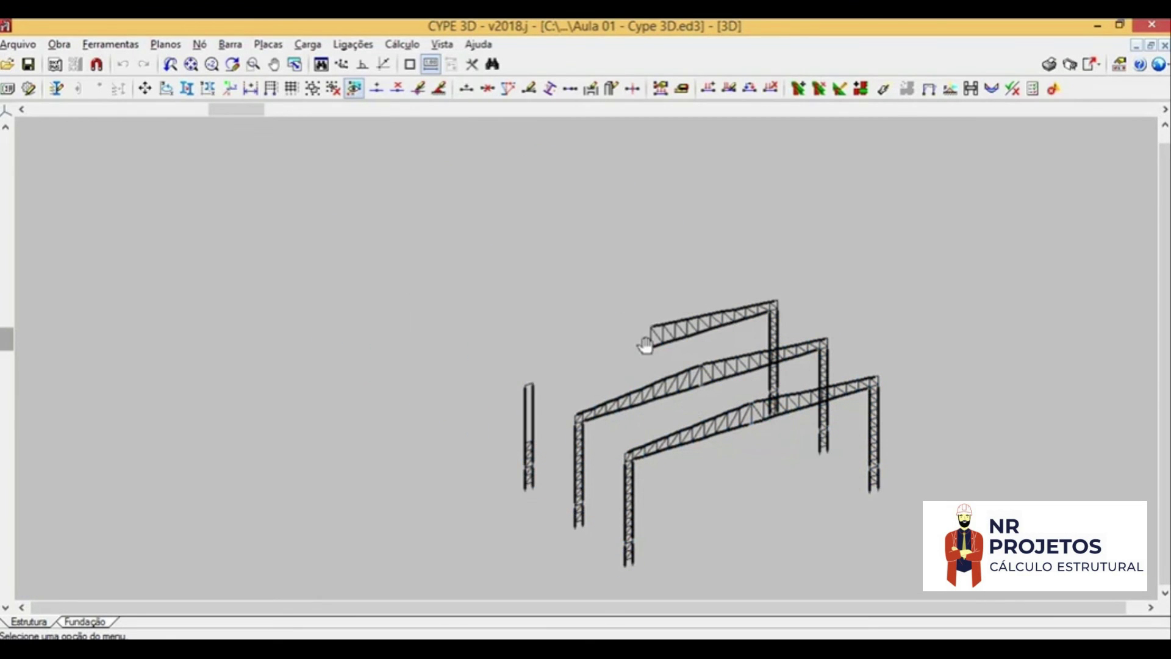